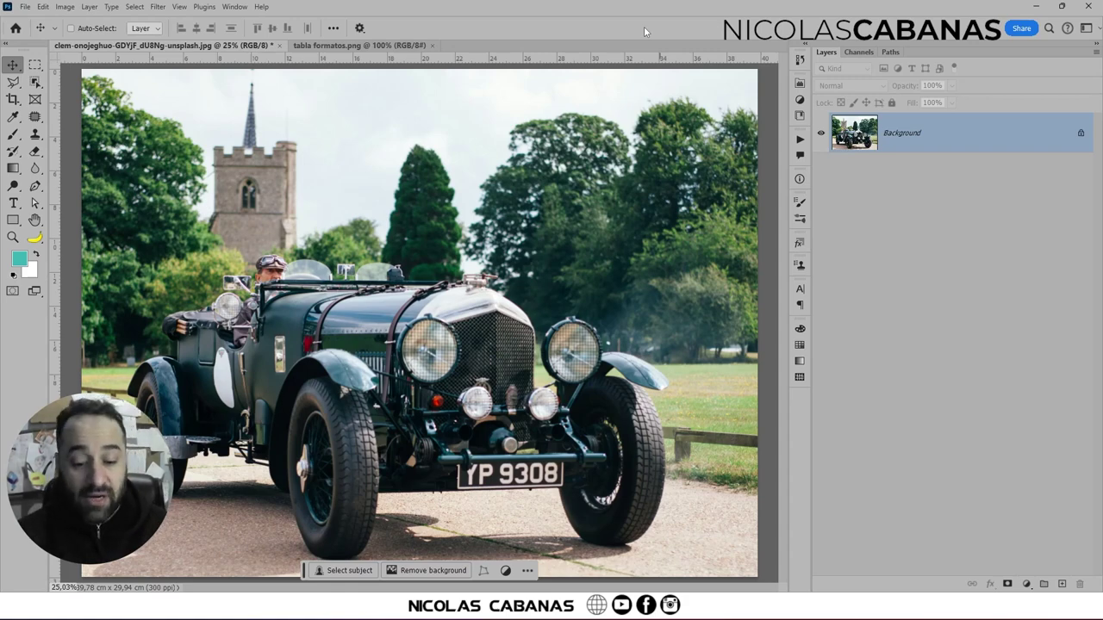
Bring up the New Document dialog over the car photo.
key(ctrl+n)
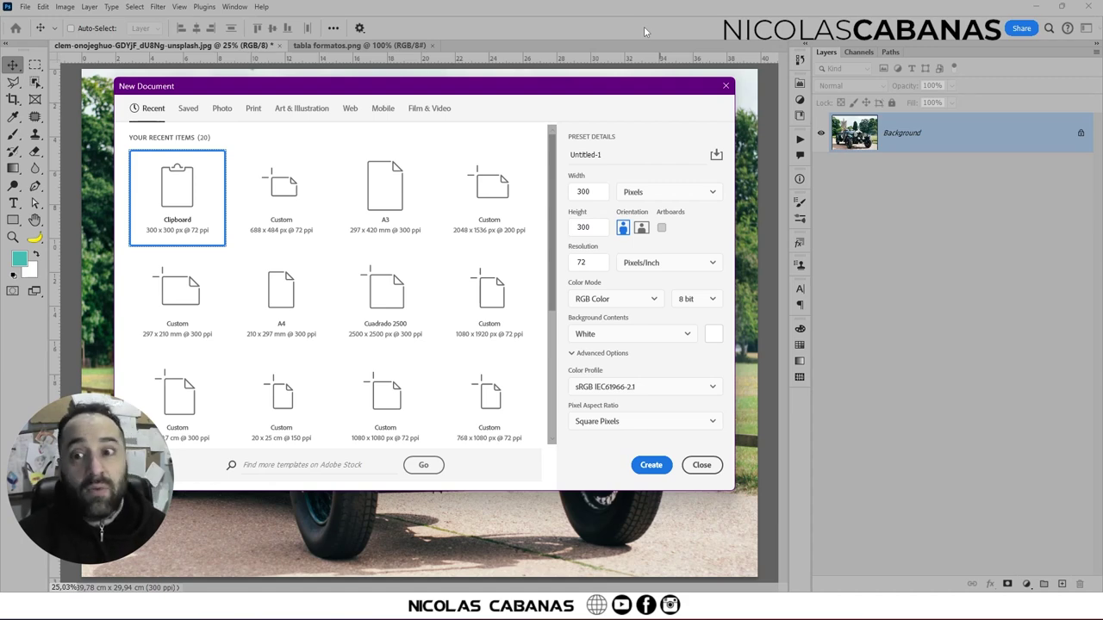
Enter width 2000, height 2000 pixels and resolution 300 pixels/inch for the new document.
double_click(598, 192)
text(2000)
key(Tab)
text(2000)
key(Tab)
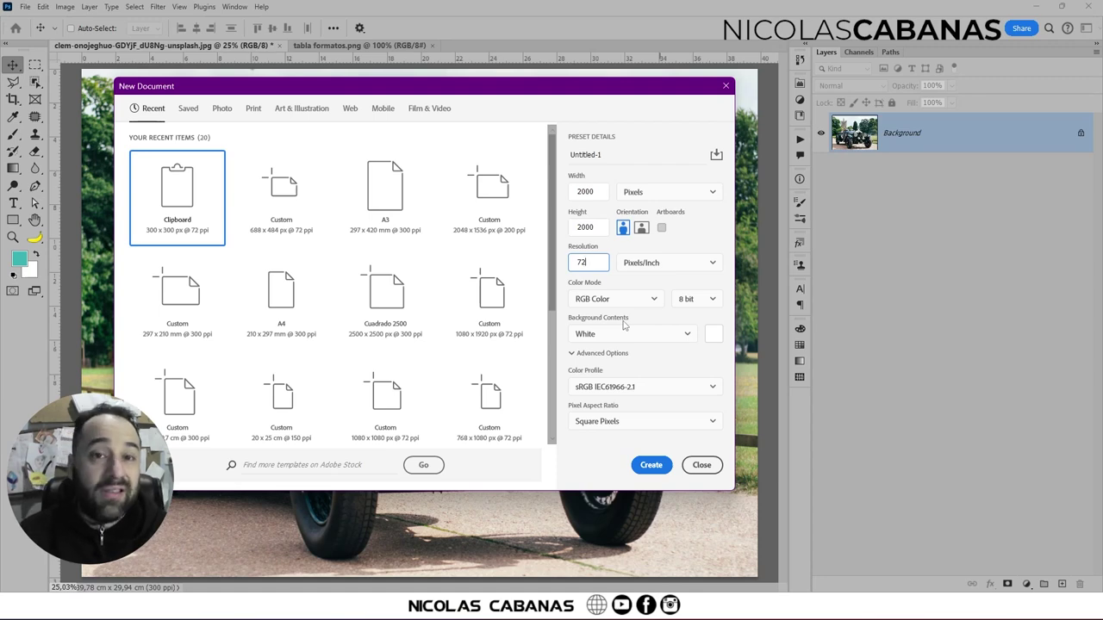
double_click(582, 262)
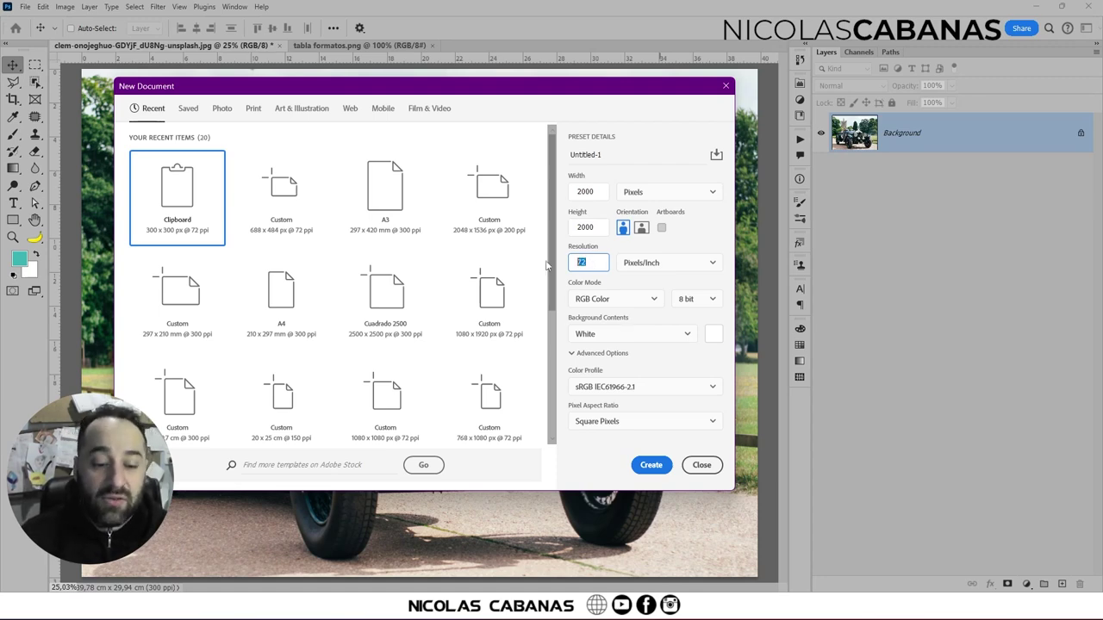
text(150)
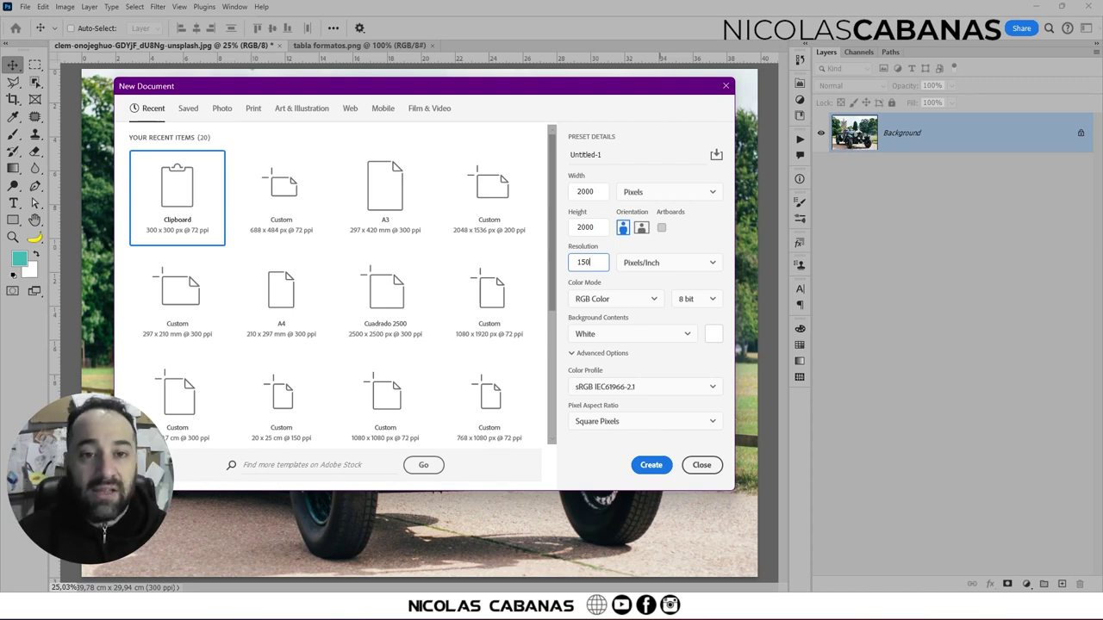
key(BackSpace)
key(BackSpace)
key(BackSpace)
text(300)
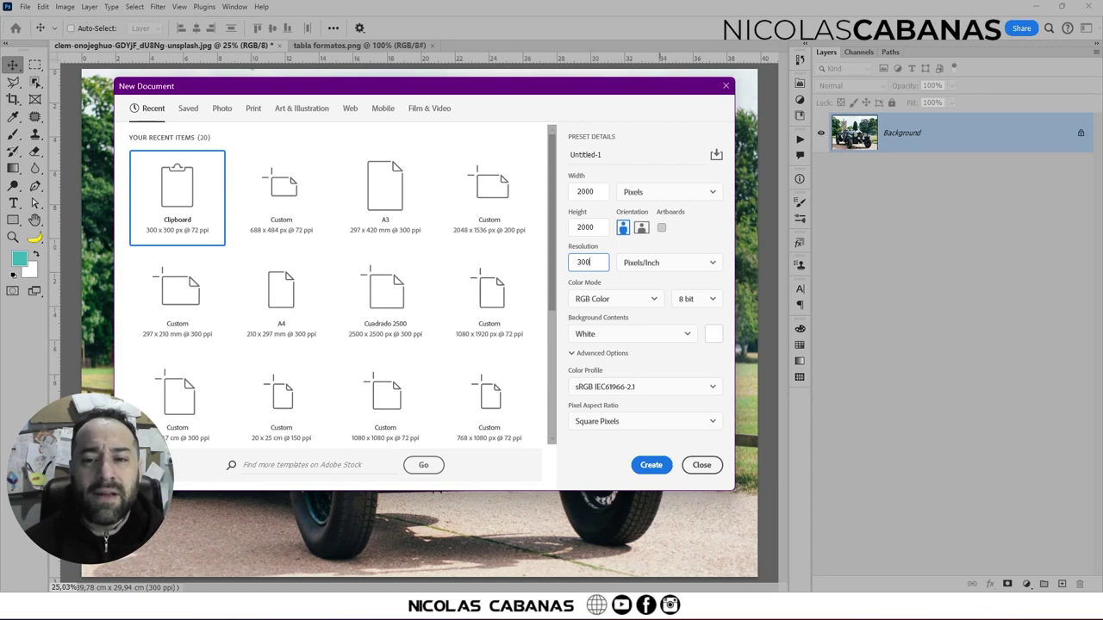
click(697, 271)
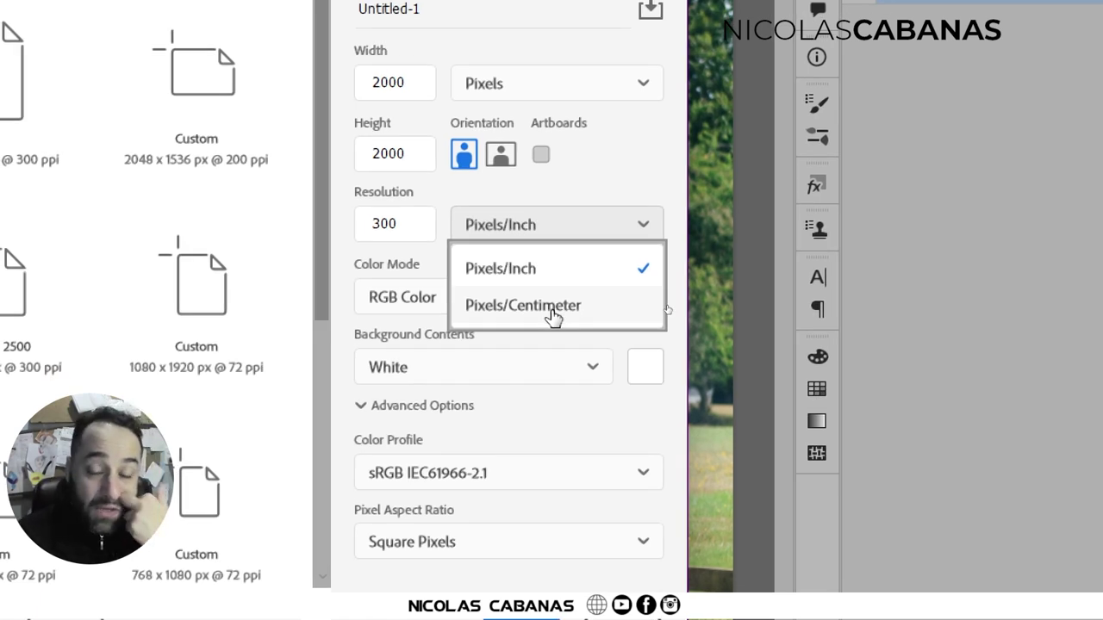
click(552, 314)
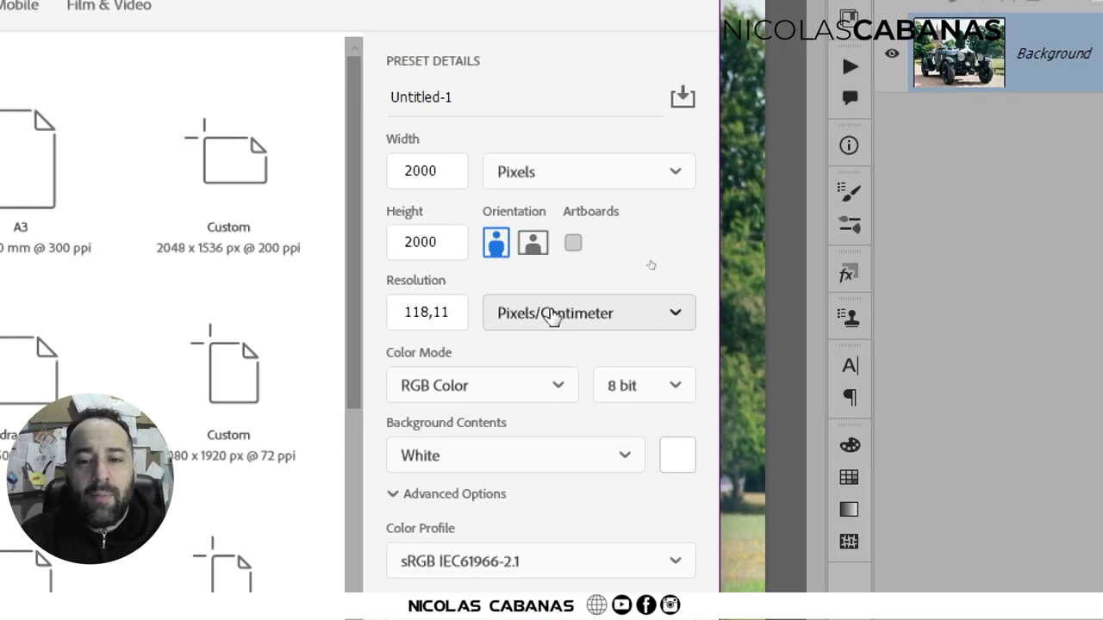
click(552, 281)
click(543, 328)
double_click(535, 300)
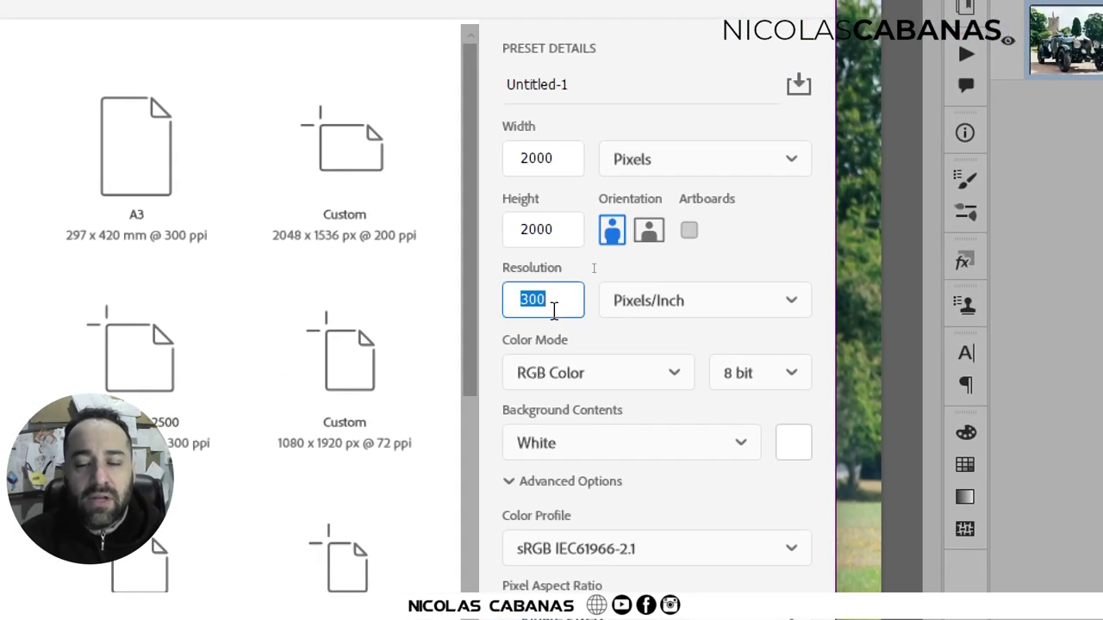
click(555, 306)
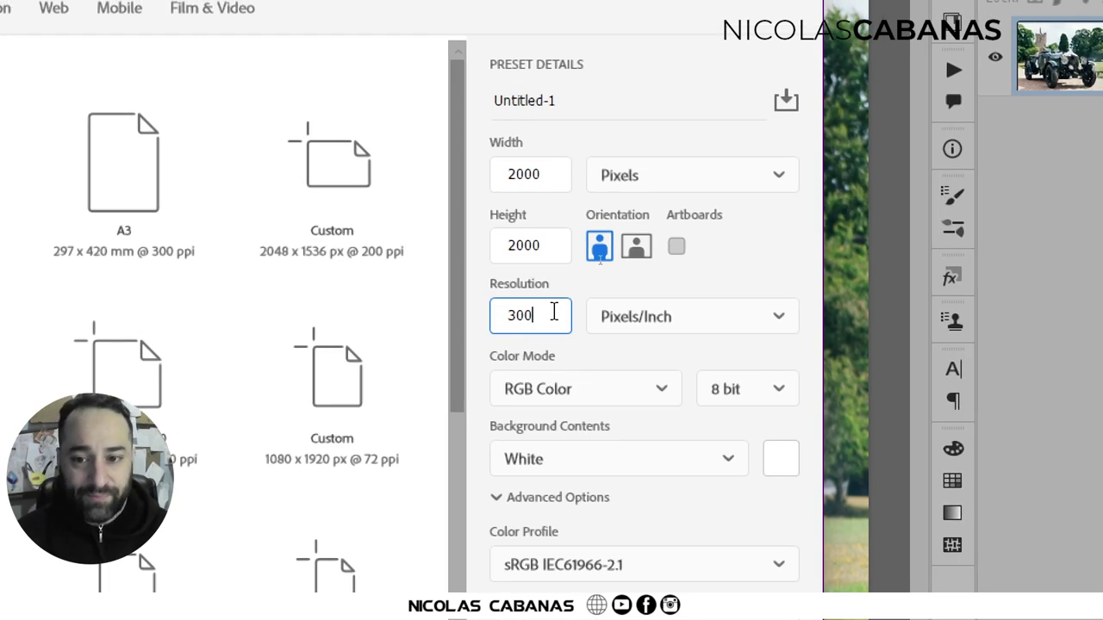
click(607, 316)
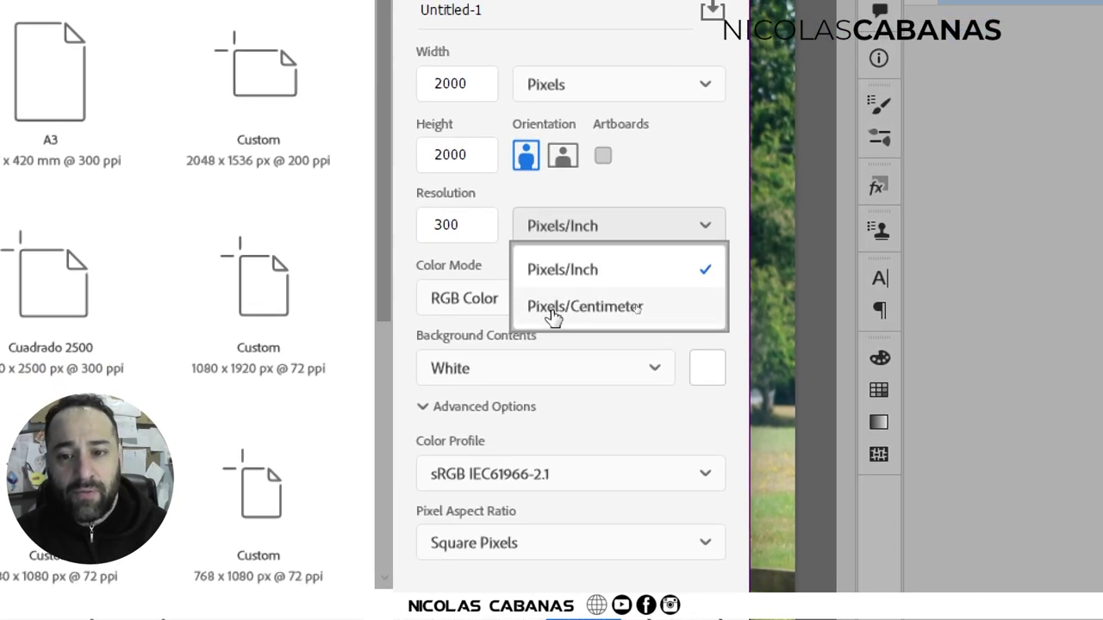
click(603, 398)
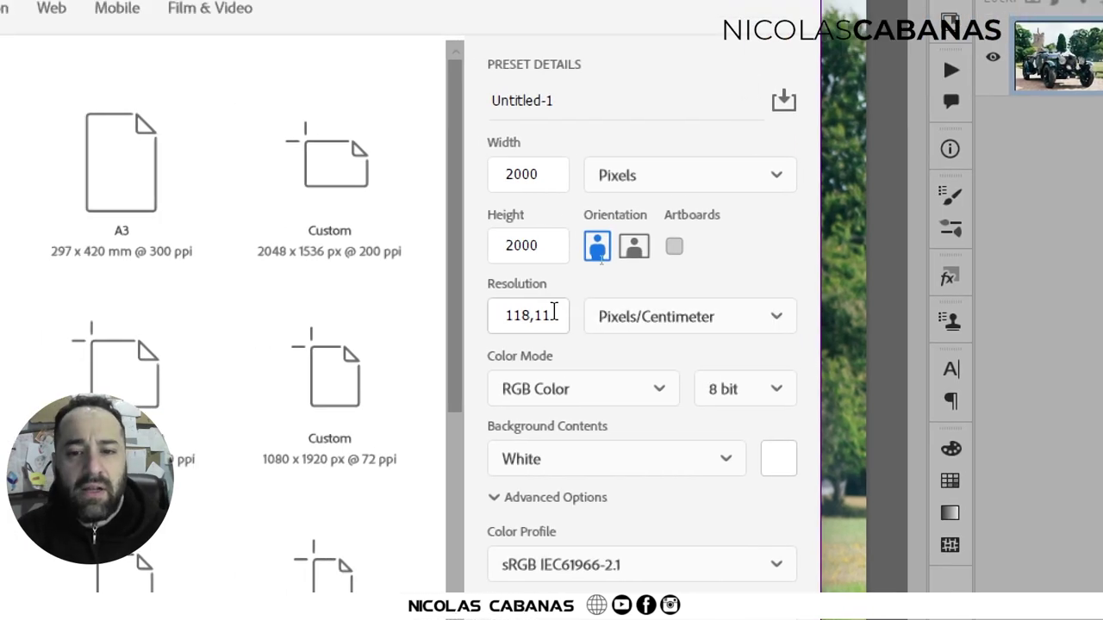
double_click(539, 320)
text(300)
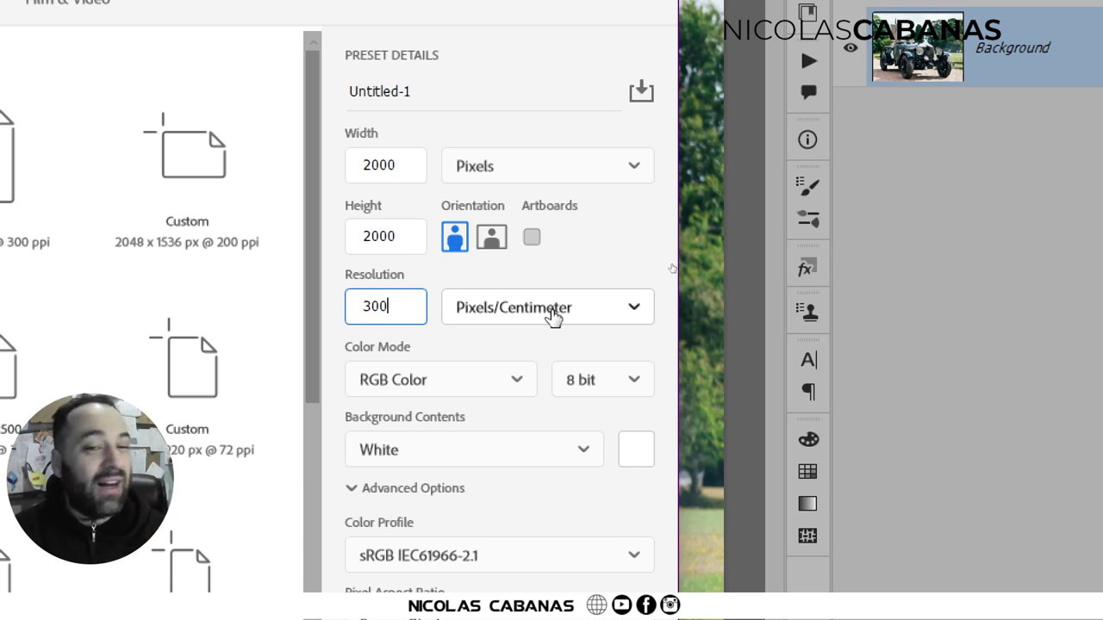
click(553, 316)
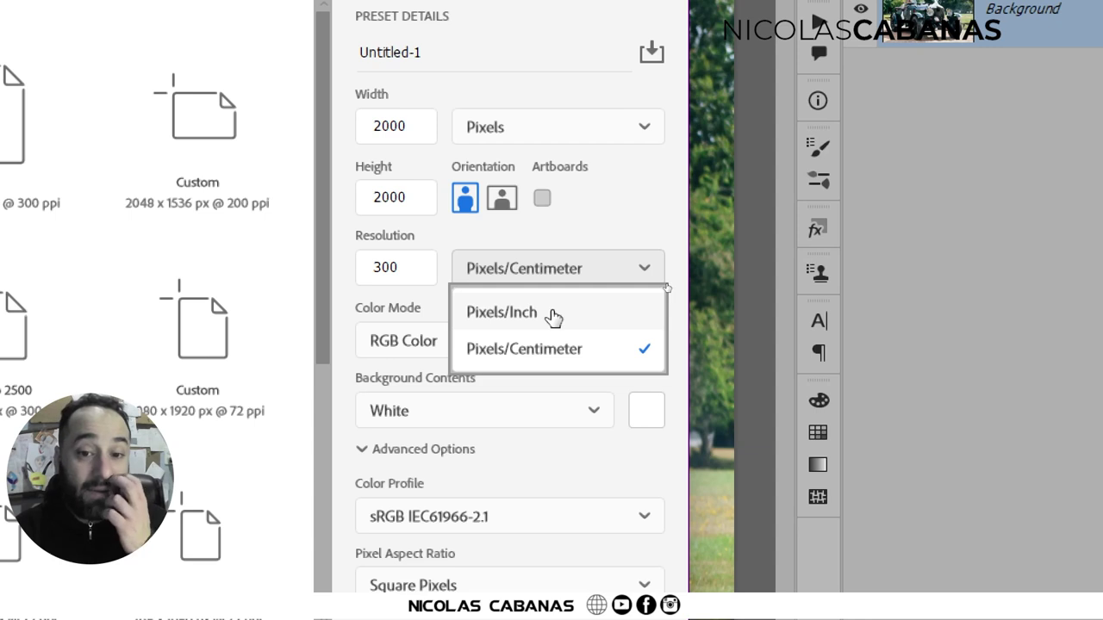
click(552, 315)
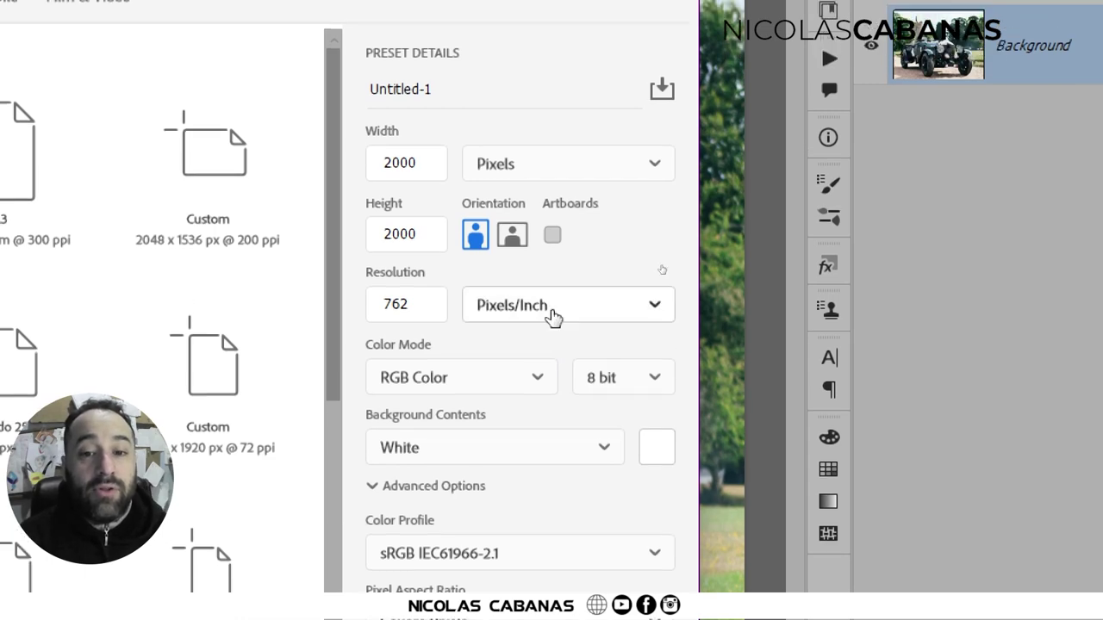
click(553, 313)
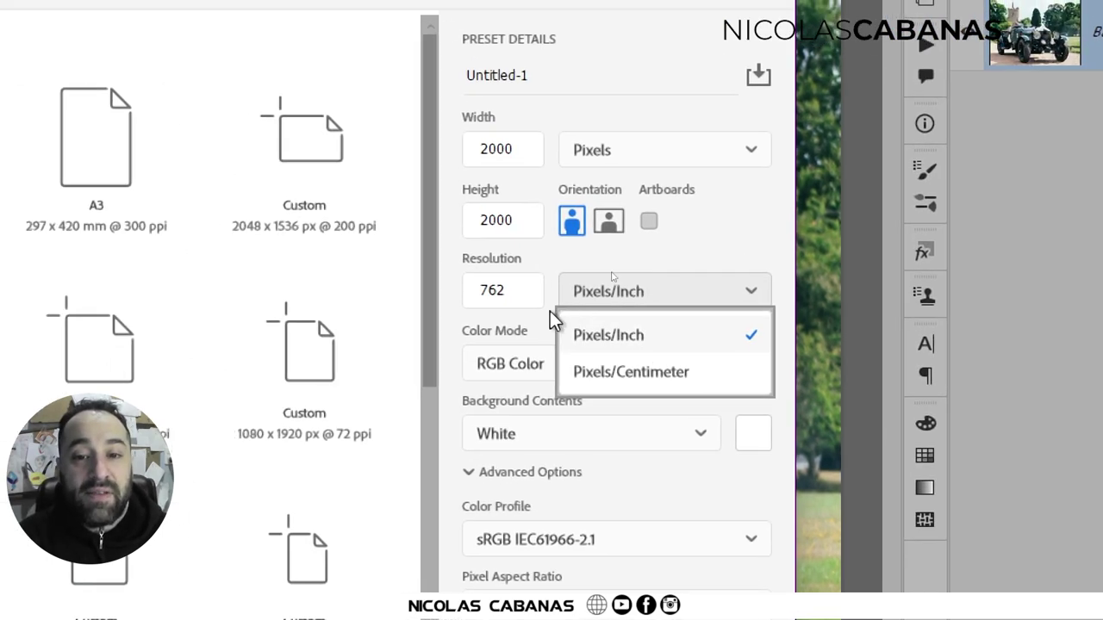
click(414, 261)
drag(413, 260, 367, 260)
text(300)
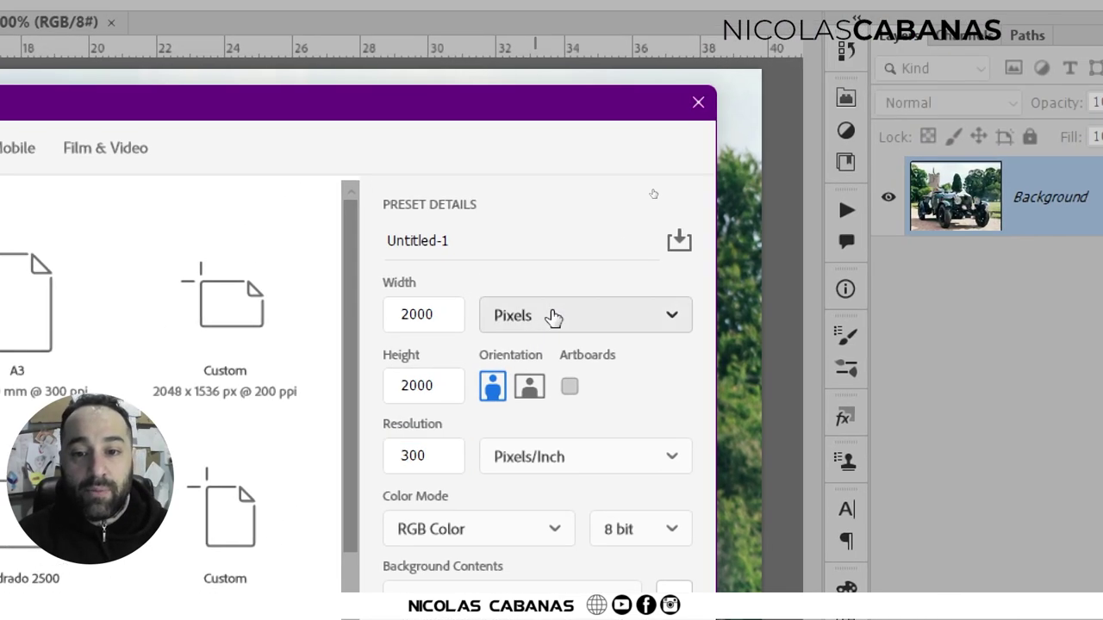
Check the size in centimetres, return units to pixels, and create the 2000 × 2000 px document.
click(552, 315)
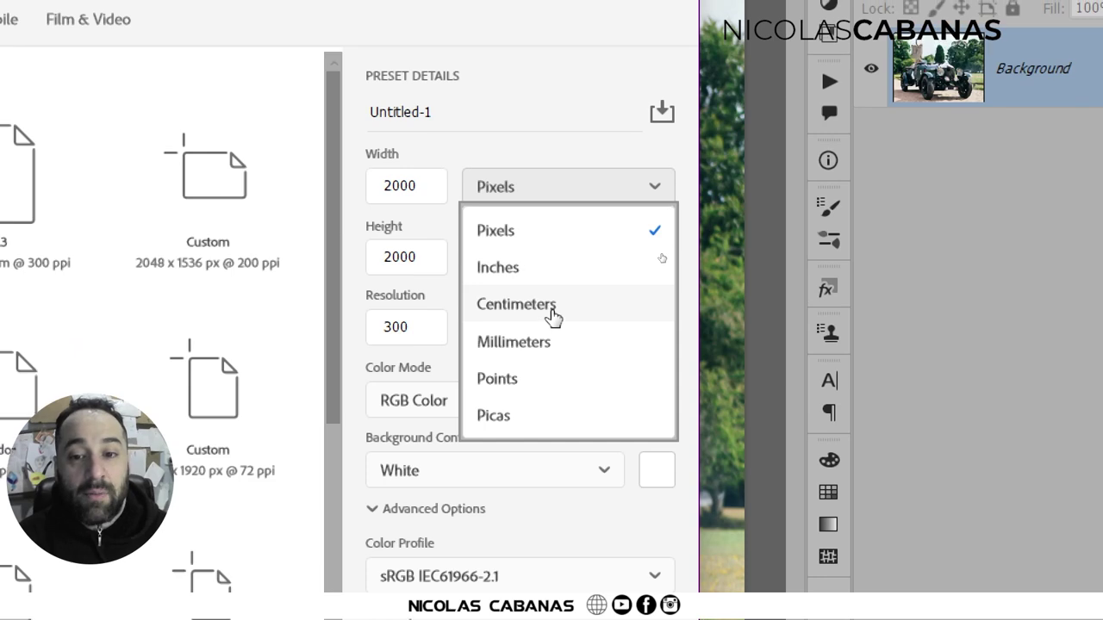
click(552, 306)
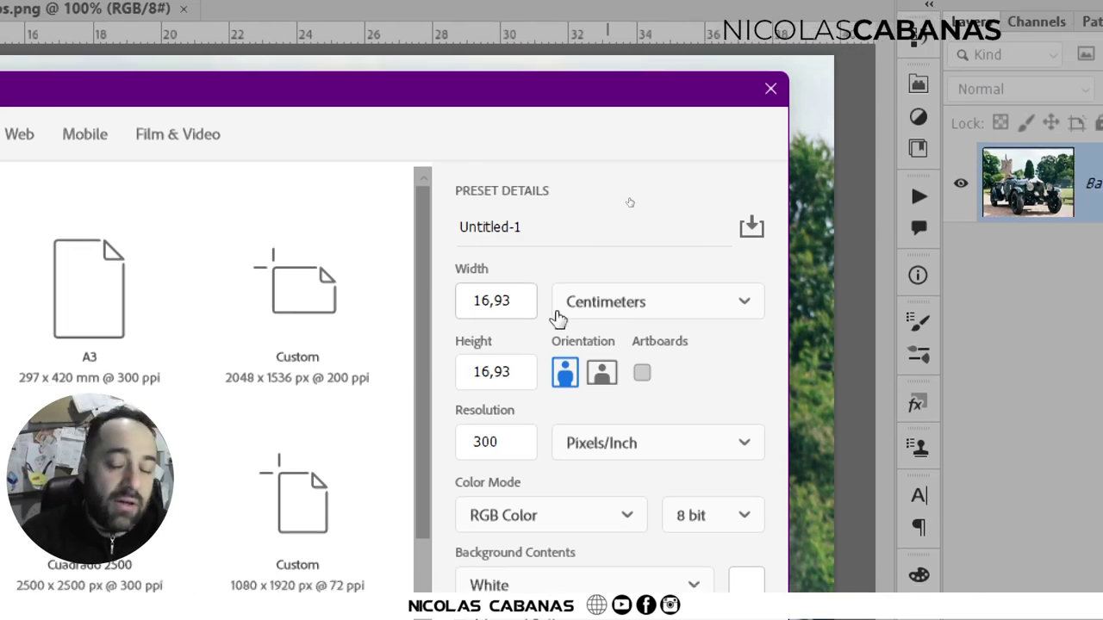
click(607, 314)
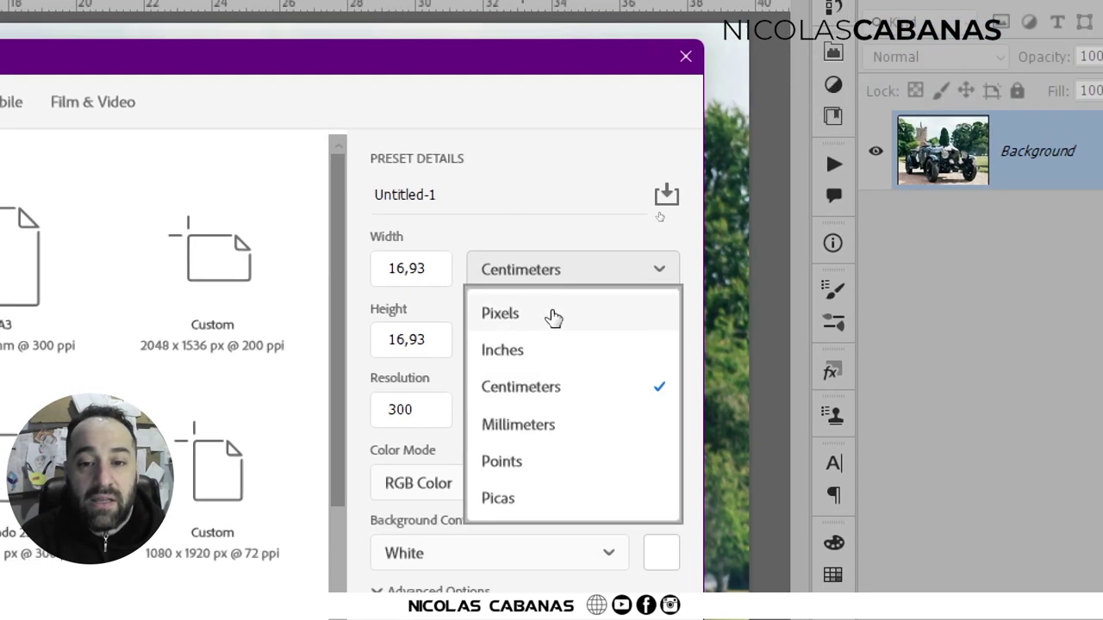
click(552, 316)
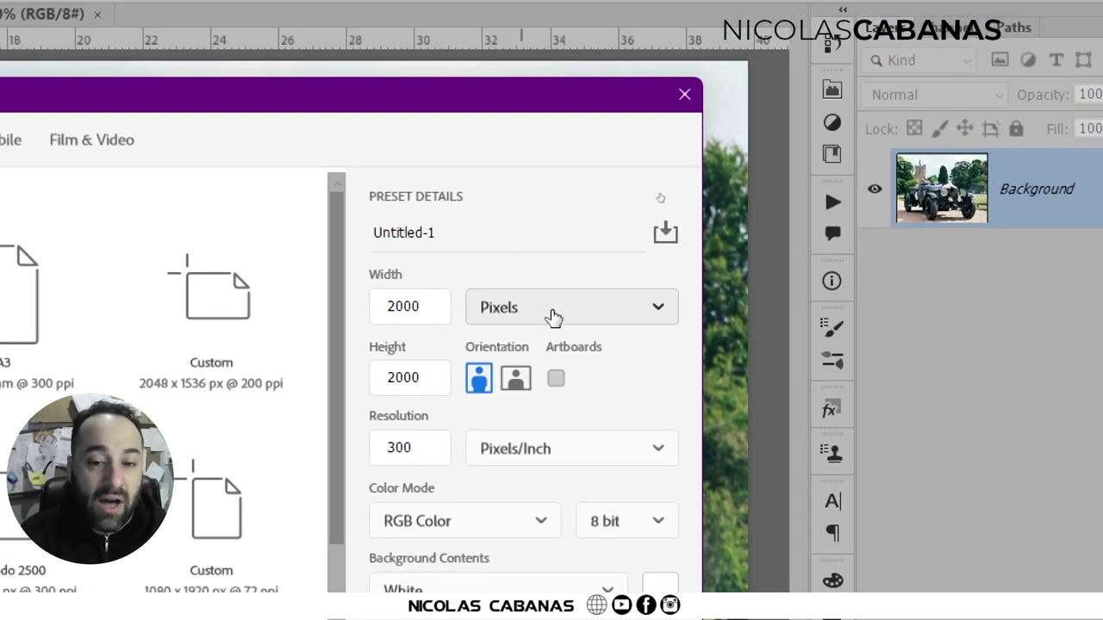
click(555, 276)
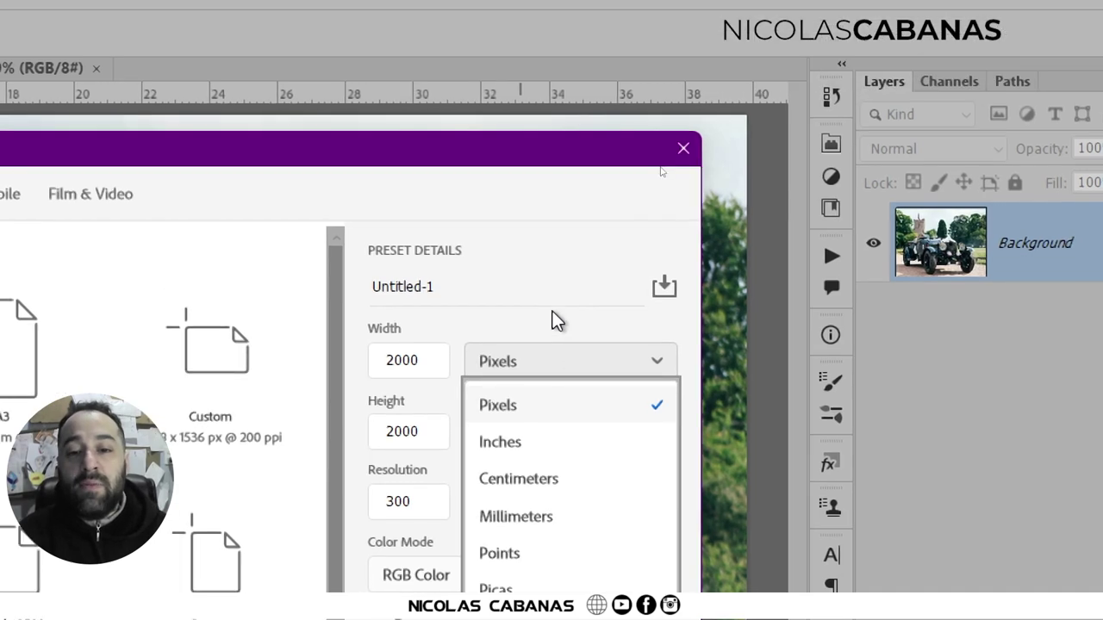
click(553, 311)
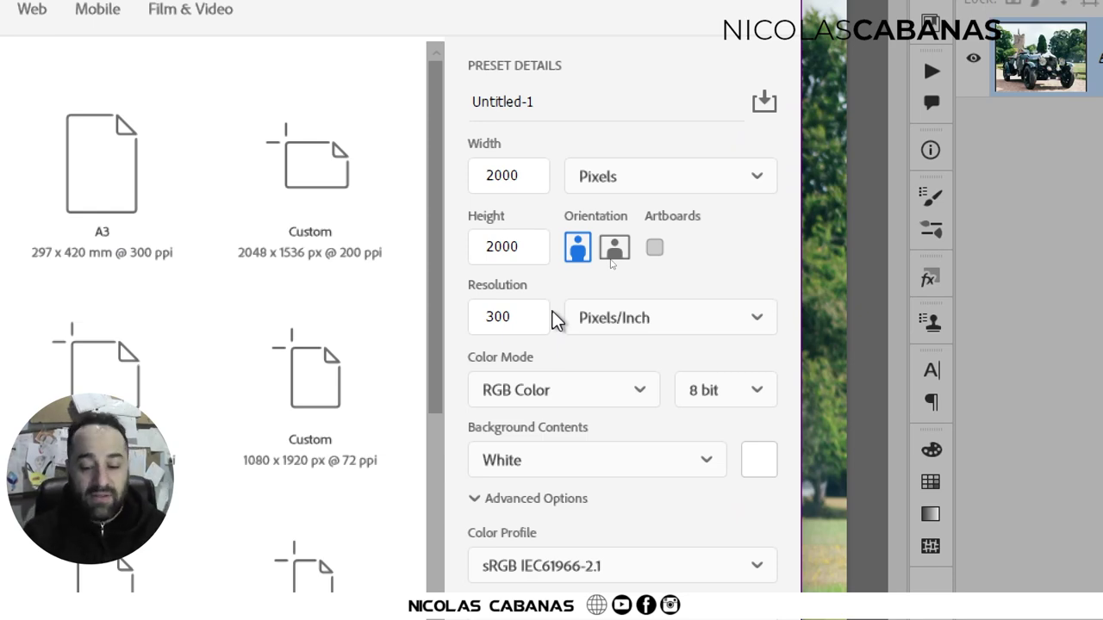
key(Return)
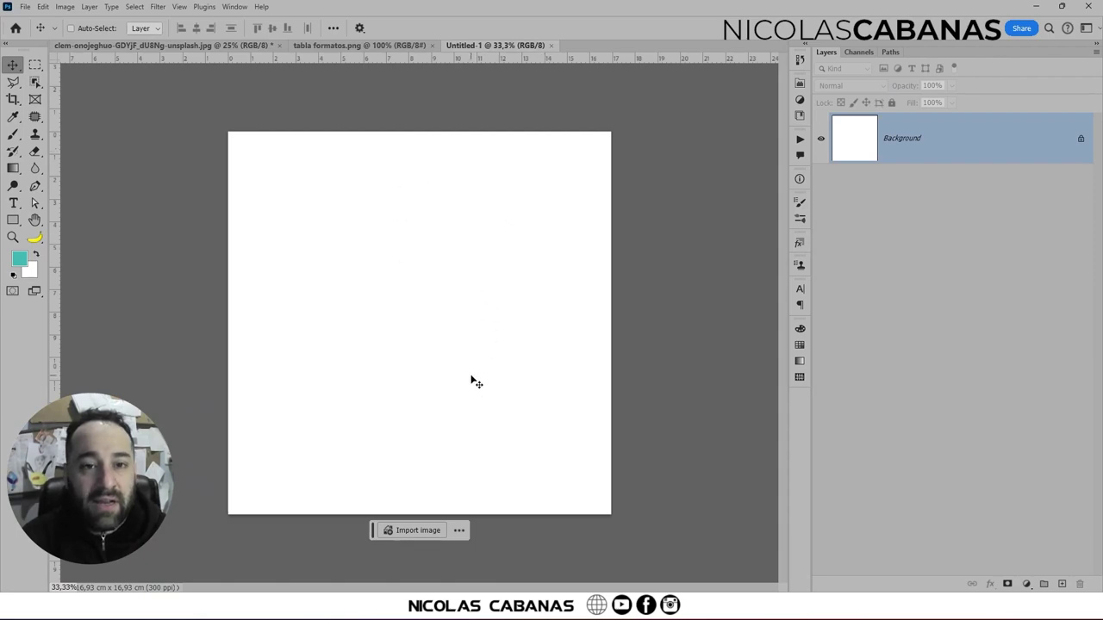
Switch to tabla formatos.png and zoom in on the pixel/print size chart.
click(401, 45)
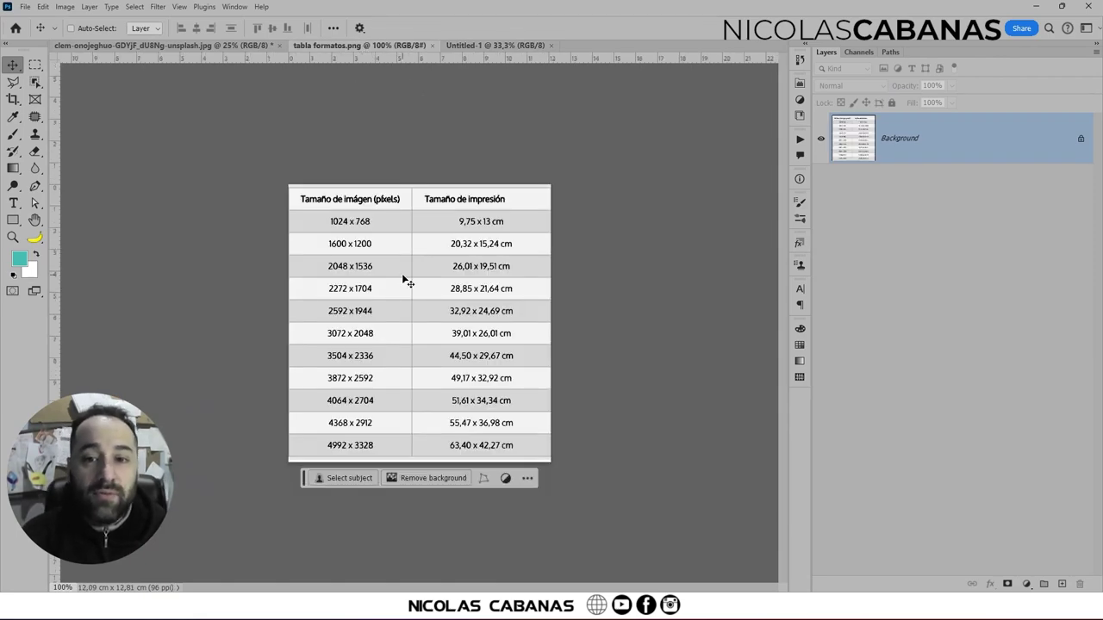
scroll(403, 275, up, 3)
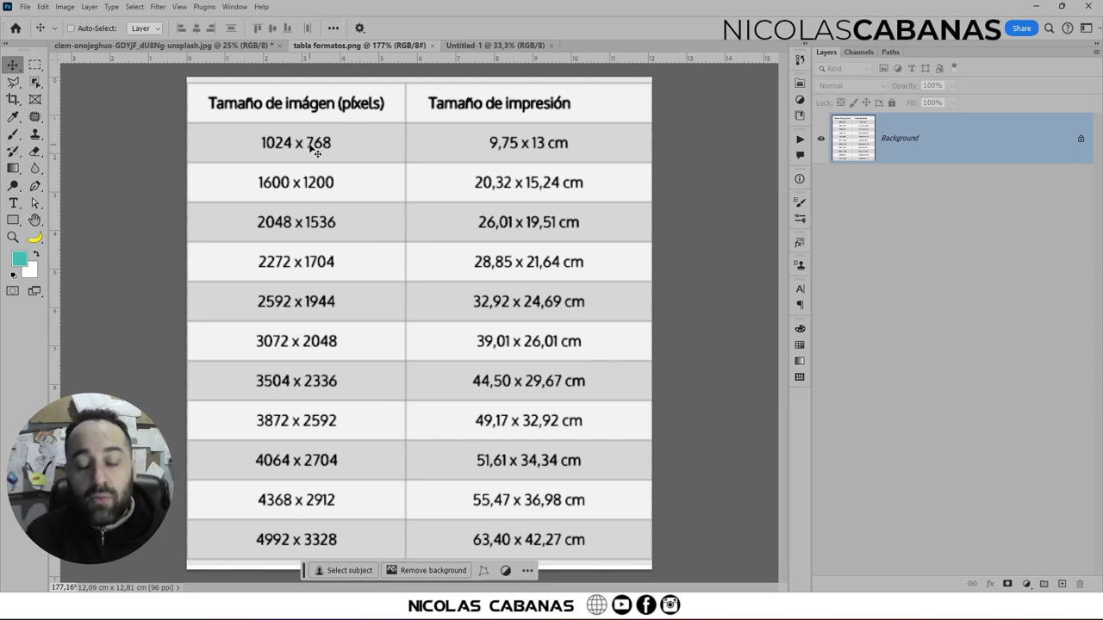
Emphasise the 1024 × 768 and 9,75 × 13 cm cells using a marquee and Quick Mask.
key(m)
drag(247, 129, 352, 158)
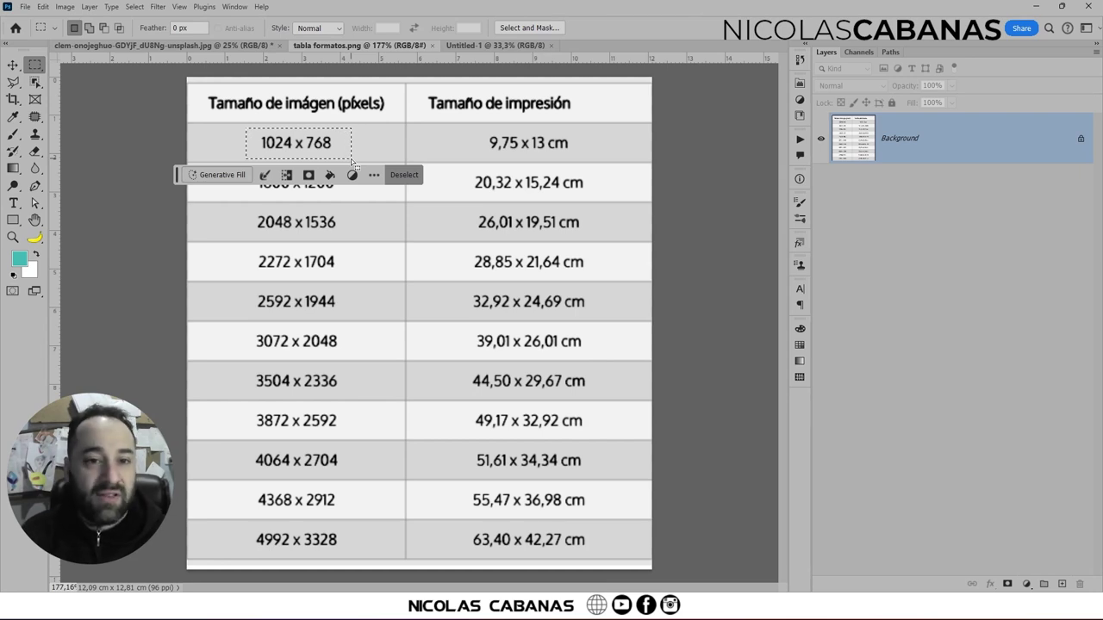
key(q)
key(q)
drag(469, 129, 579, 157)
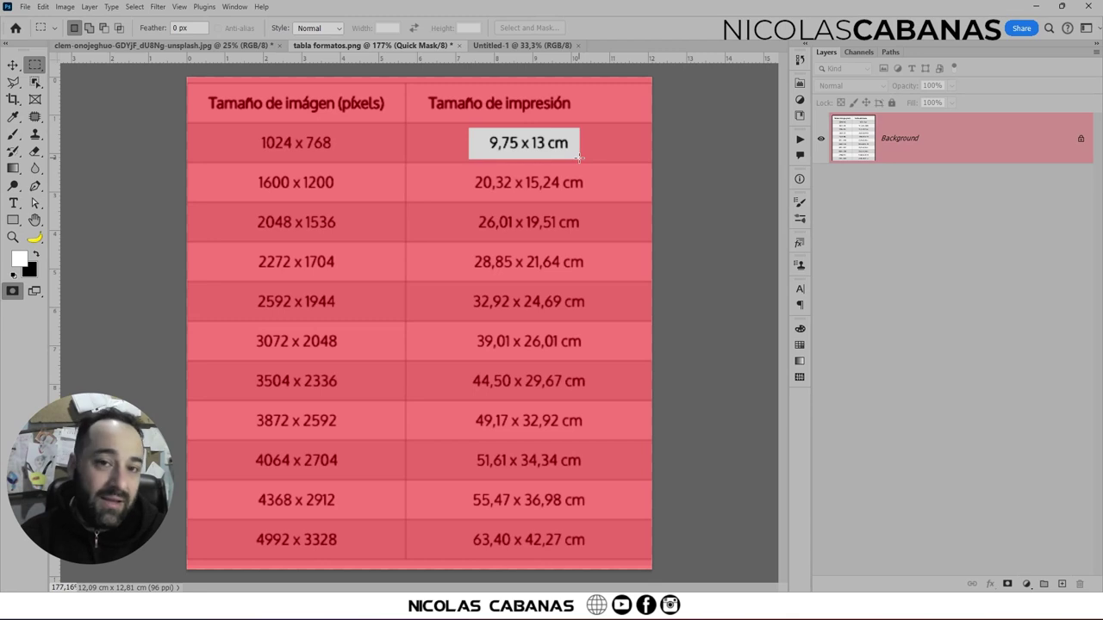
key(q)
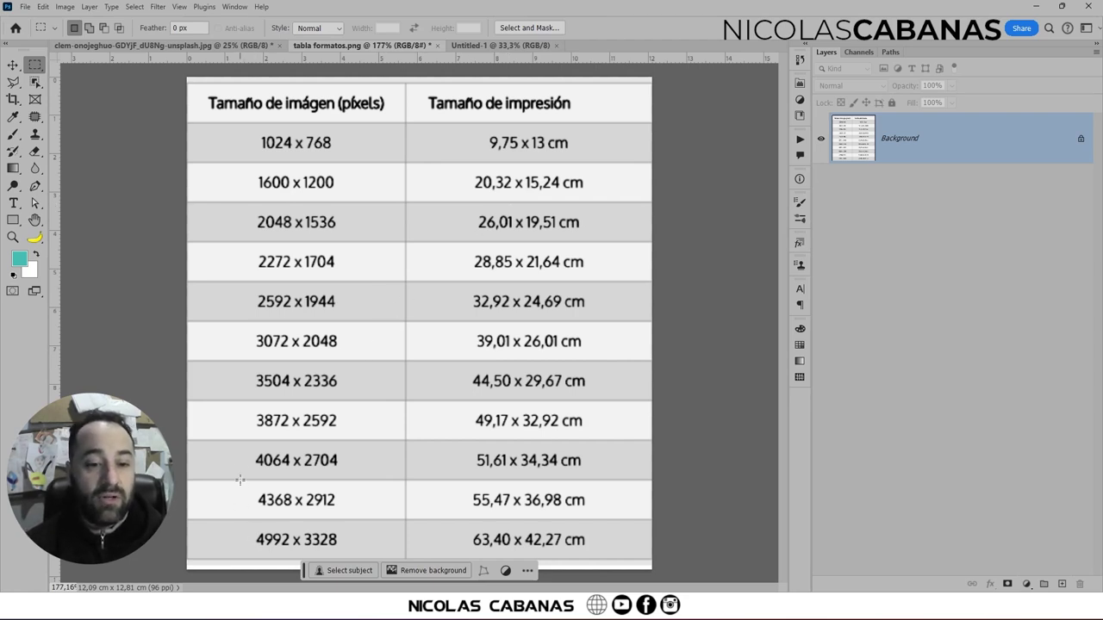
Highlight the 4064 × 2704 and 51,61 × 34,34 cm cells with Quick Mask.
drag(237, 447, 366, 475)
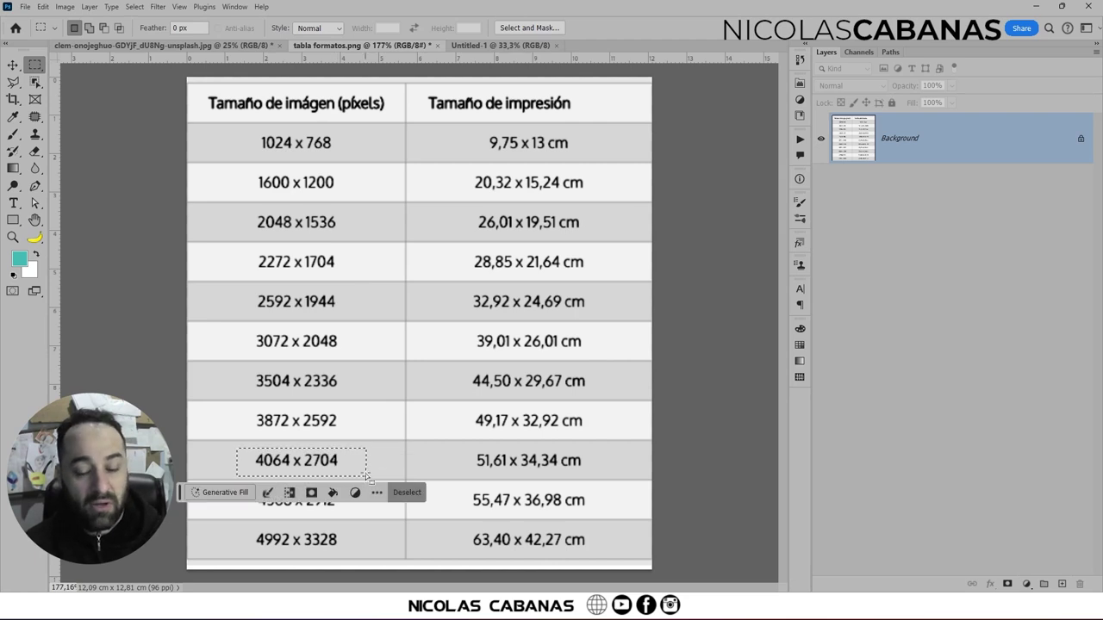
key(q)
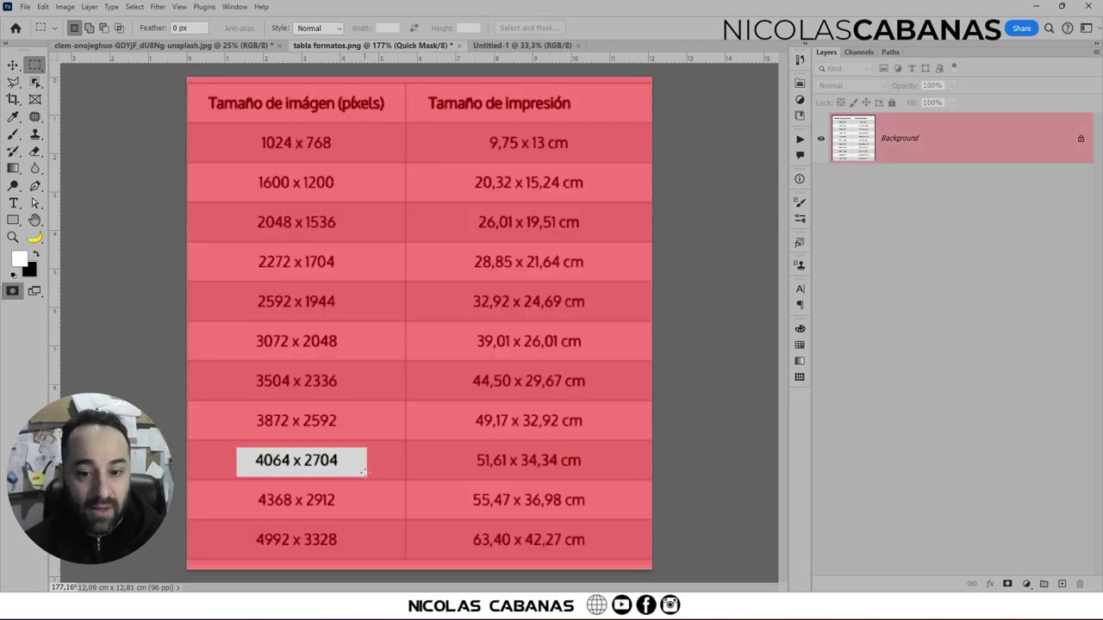
key(q)
drag(447, 445, 607, 483)
key(q)
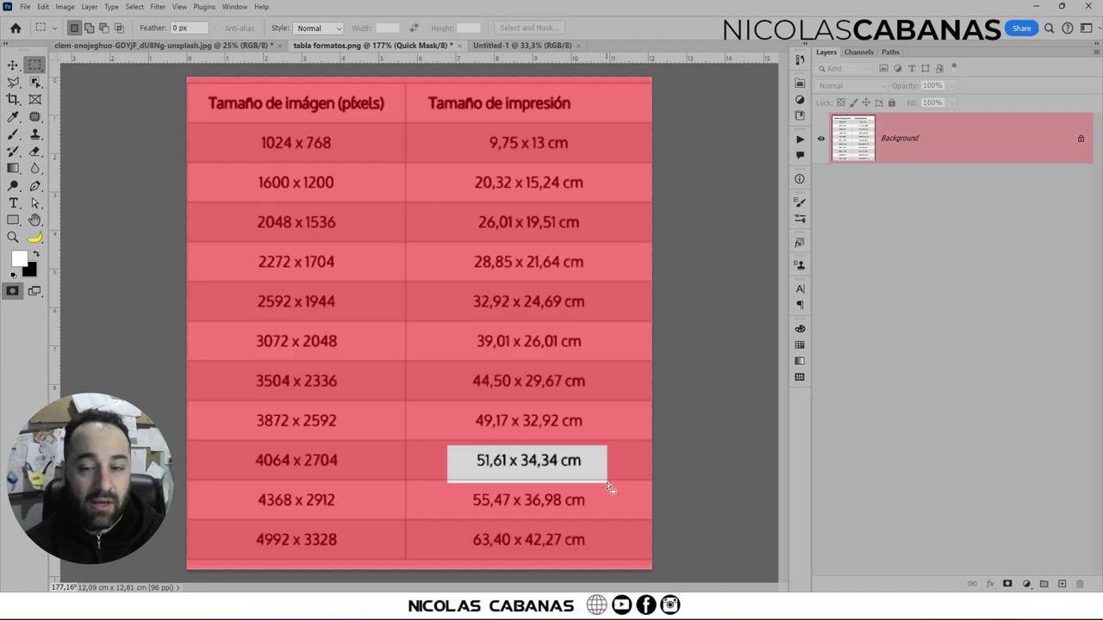
key(q)
Repeat the Quick Mask emphasis on both cells, then deselect.
drag(229, 438, 358, 476)
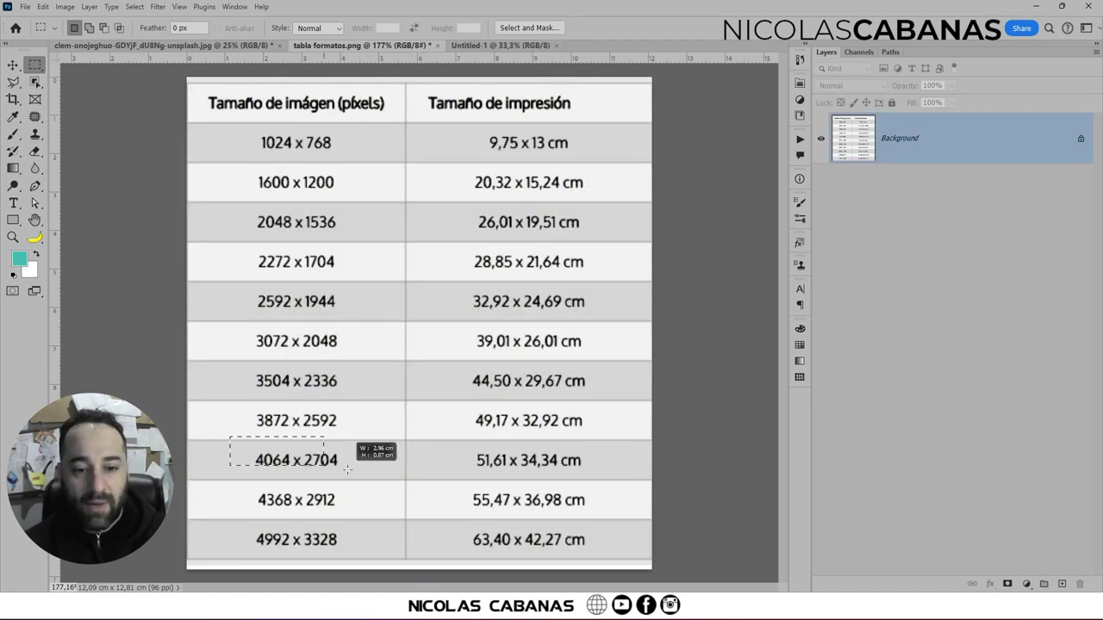
key(q)
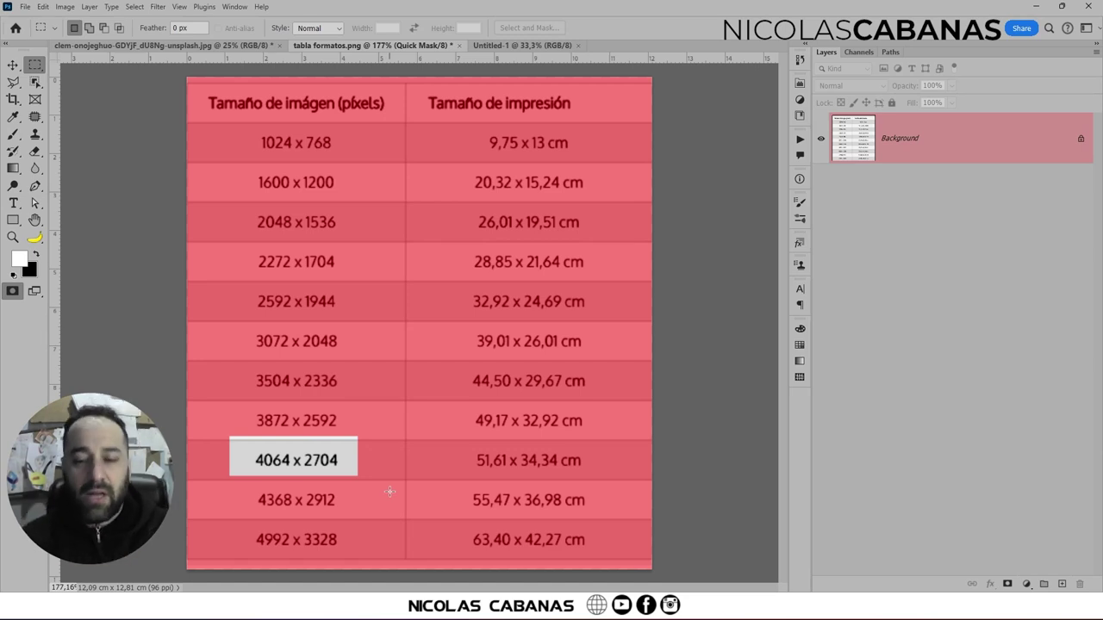
key(q)
drag(440, 439, 607, 479)
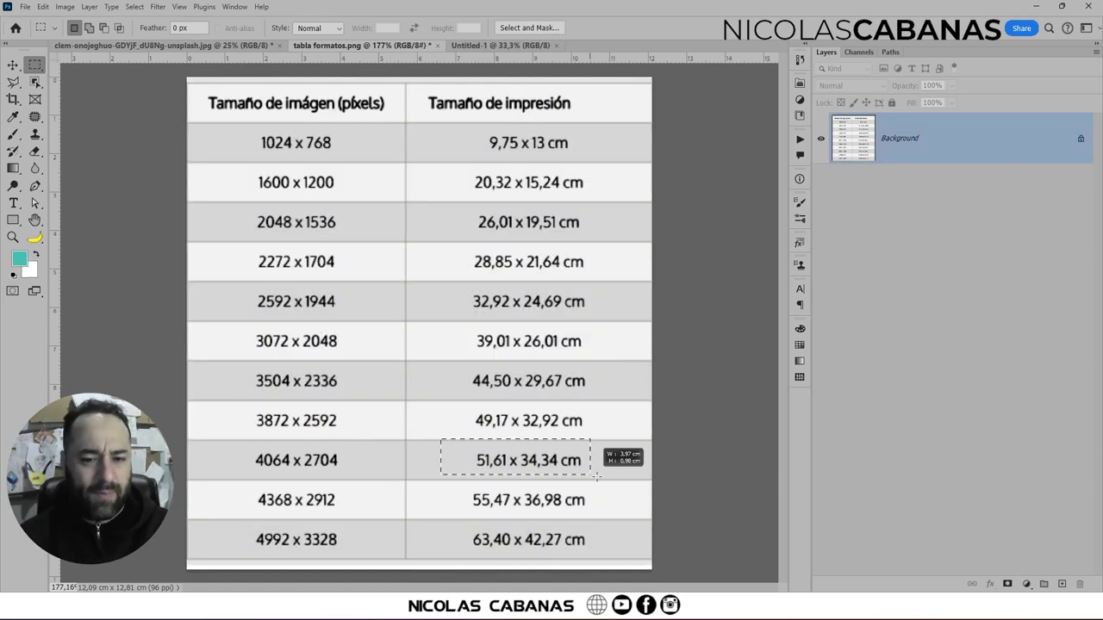
key(q)
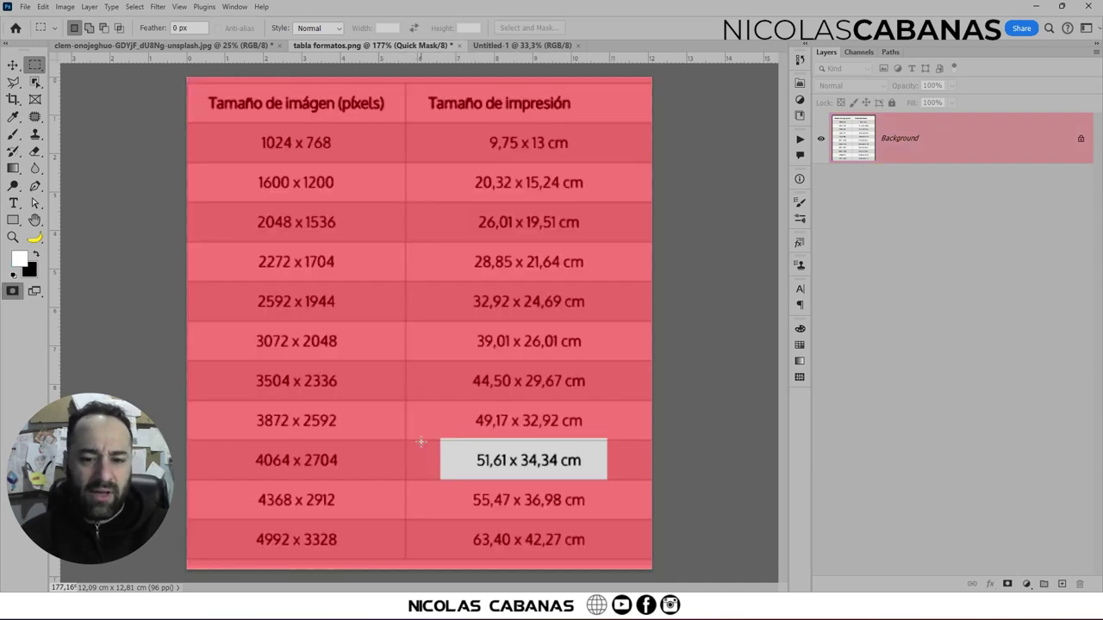
key(q)
key(q)
key(q)
key(ctrl+d)
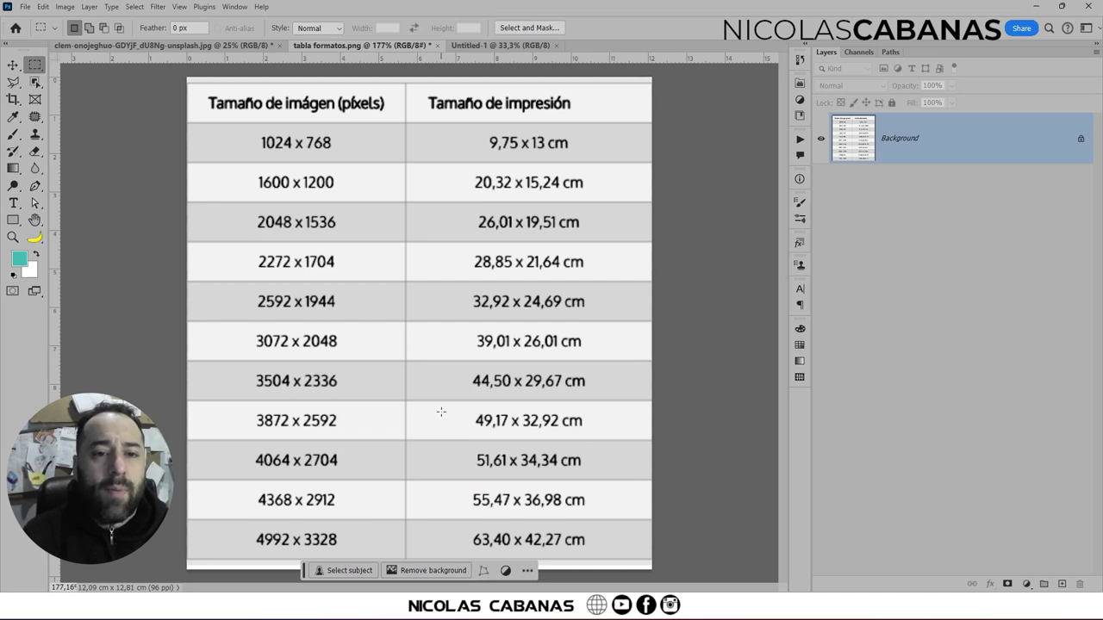
Point out the pixel-size column, its lower cells and 1600 × 1200, then return to the car photo.
drag(215, 113, 360, 560)
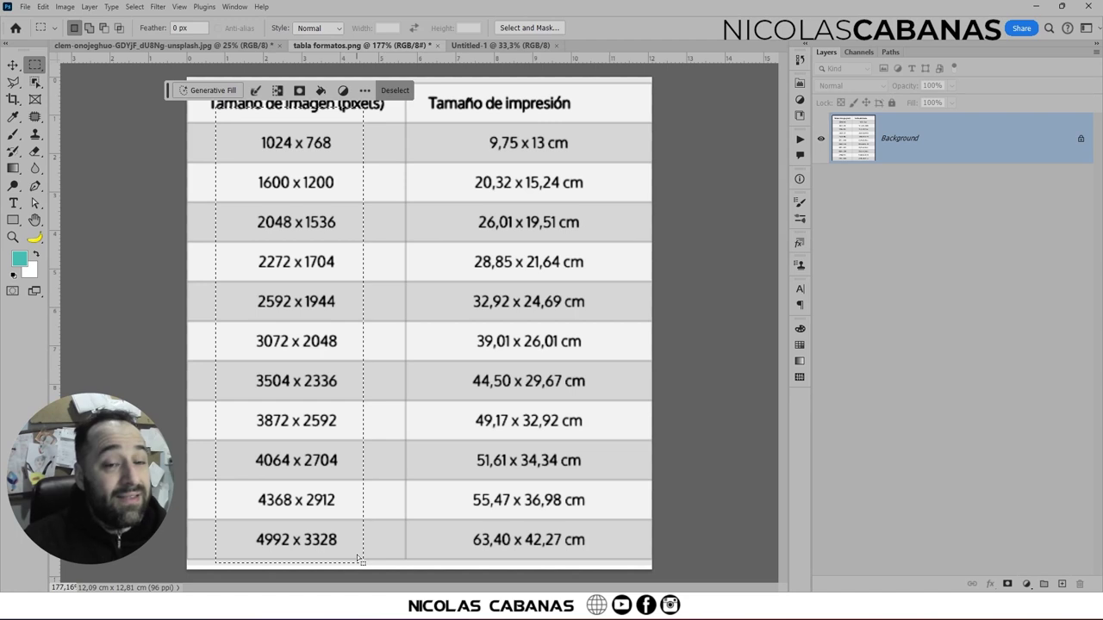
click(370, 549)
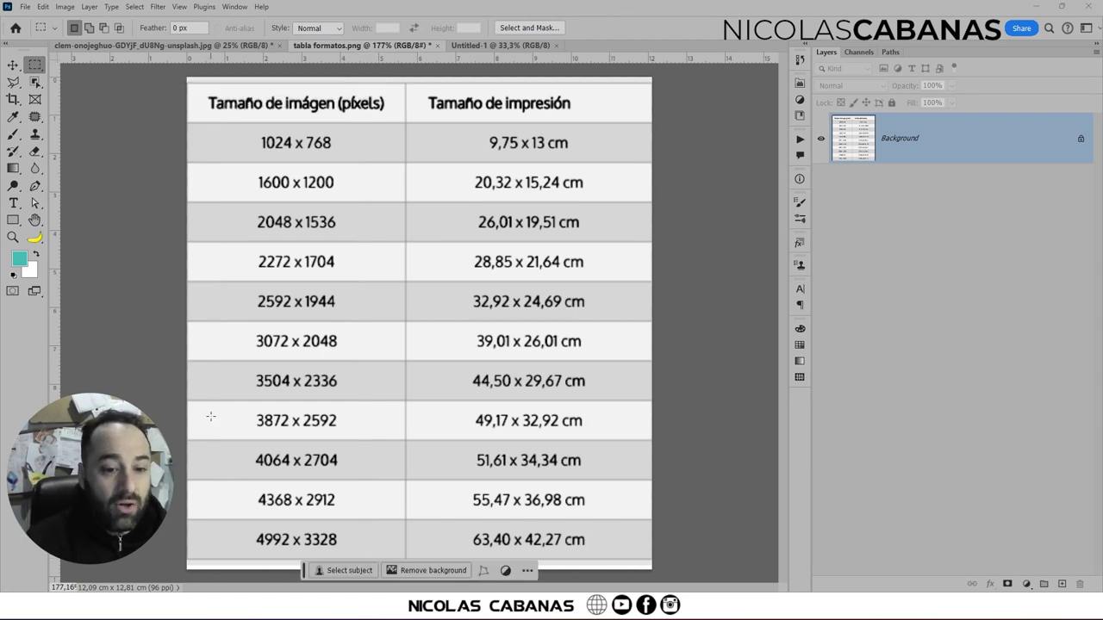
drag(218, 394, 376, 556)
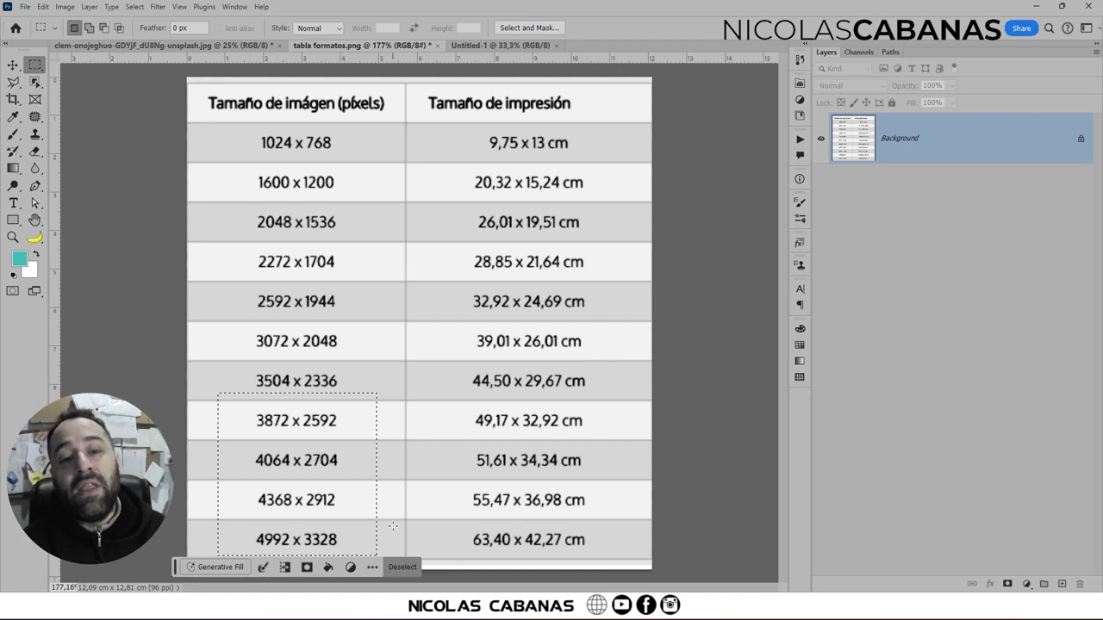
drag(239, 163, 357, 196)
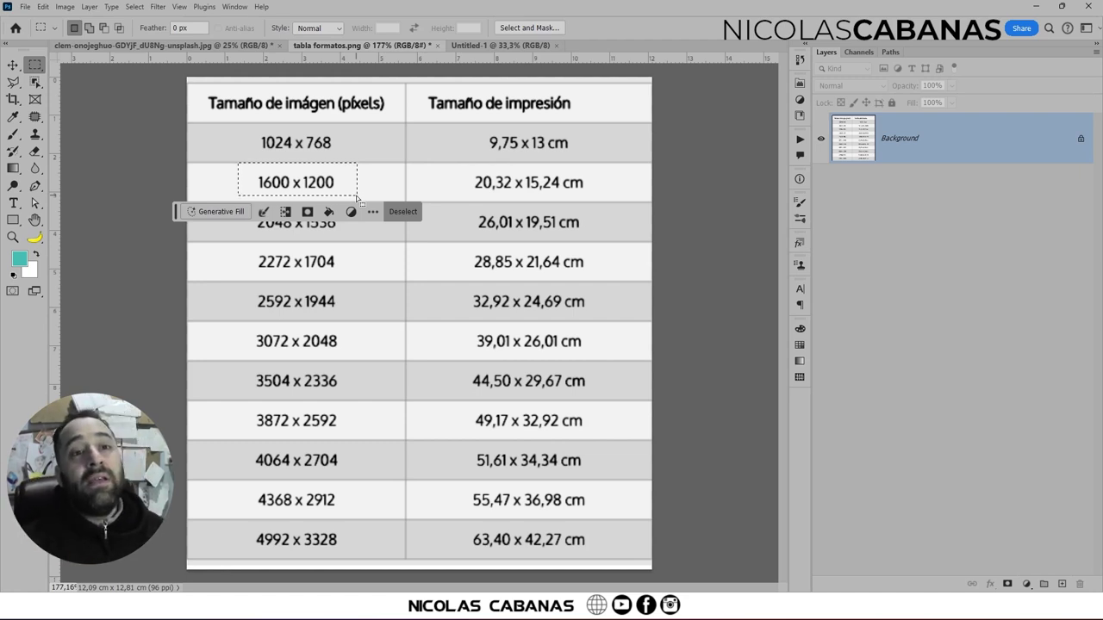
click(196, 82)
click(180, 45)
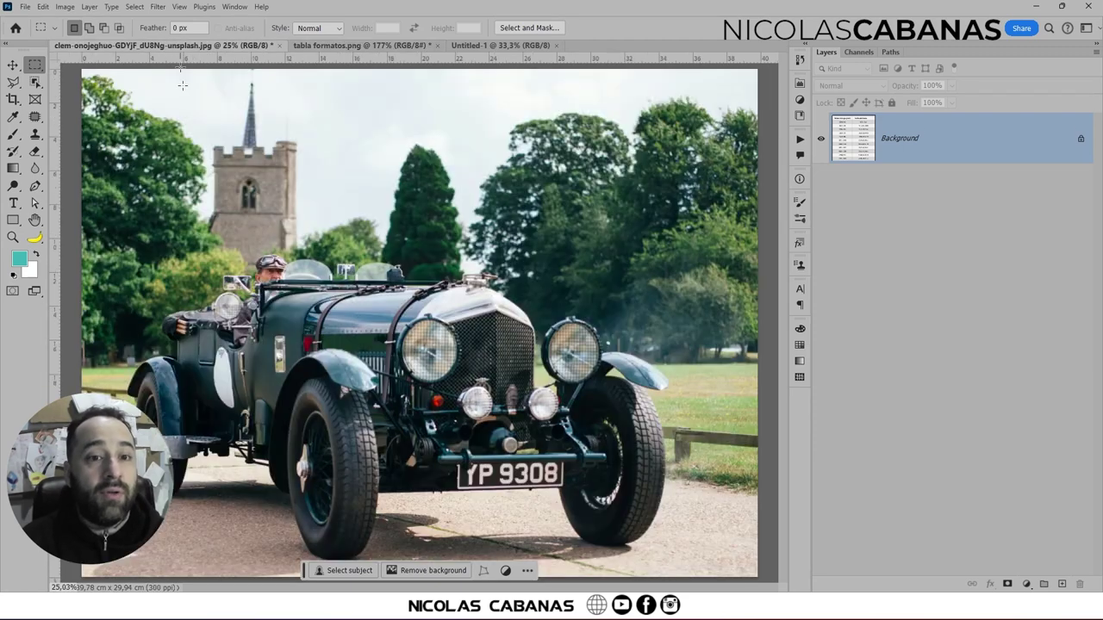
Cancel Image Size and revert the car photo to its original state from History.
click(66, 7)
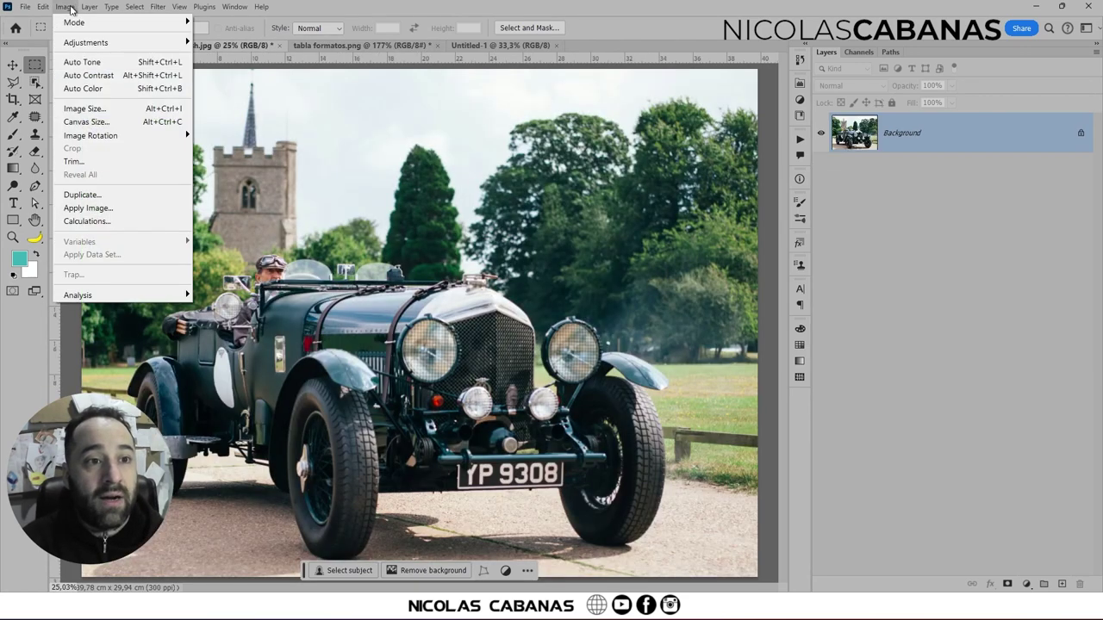
click(84, 108)
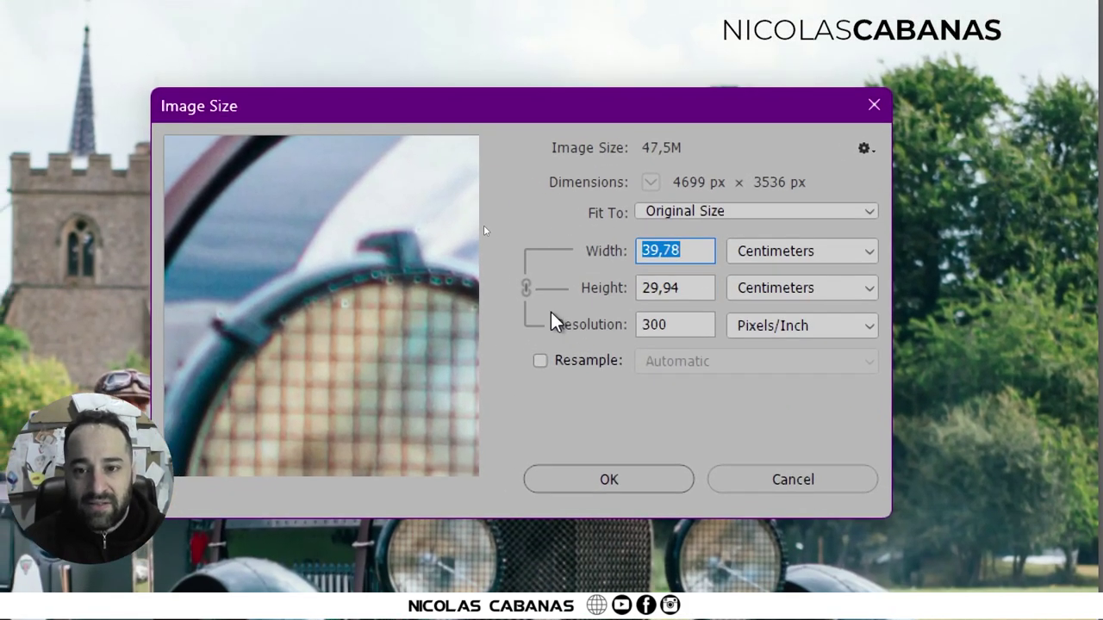
click(494, 322)
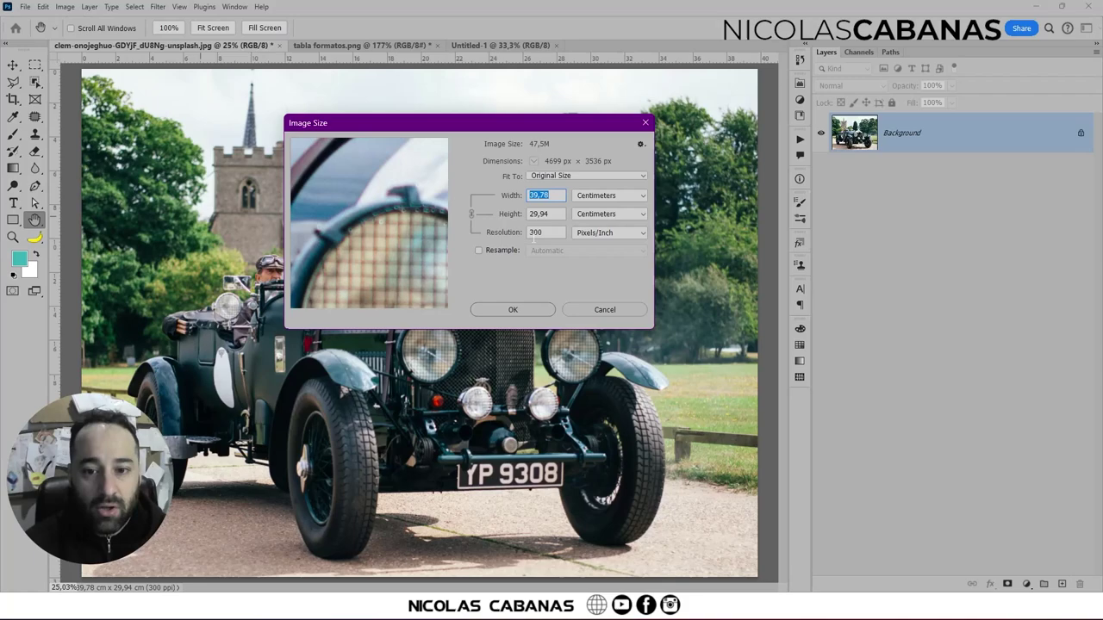
key(Return)
click(800, 82)
click(707, 71)
click(586, 48)
In Image Size, compare resolution in pixels/centimetre (28,346) with pixels/inch.
click(65, 6)
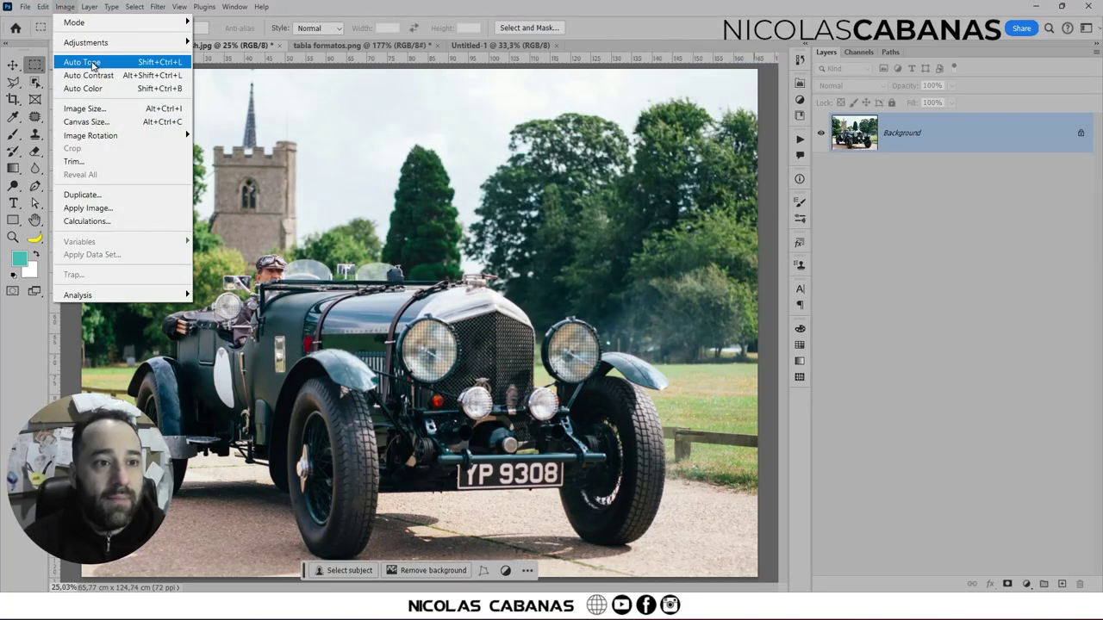
click(117, 108)
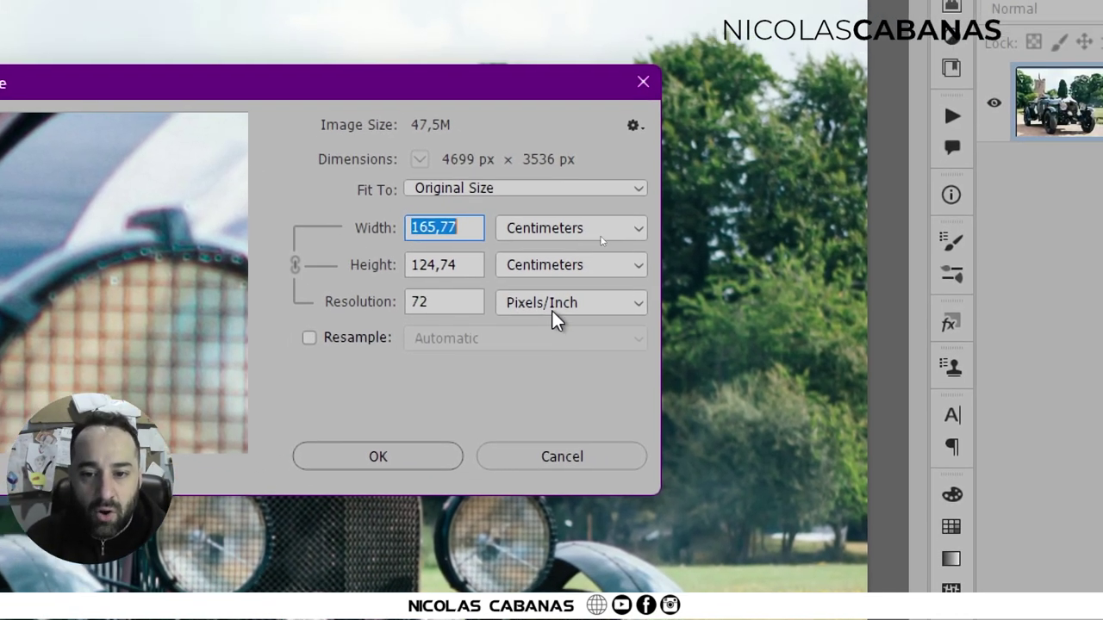
click(552, 308)
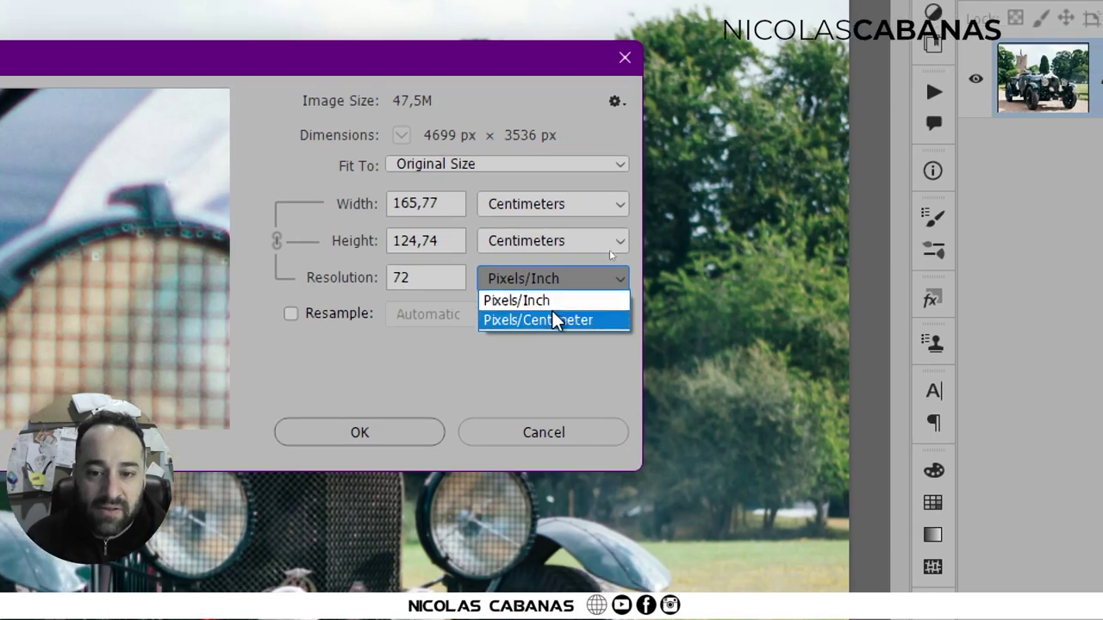
click(574, 348)
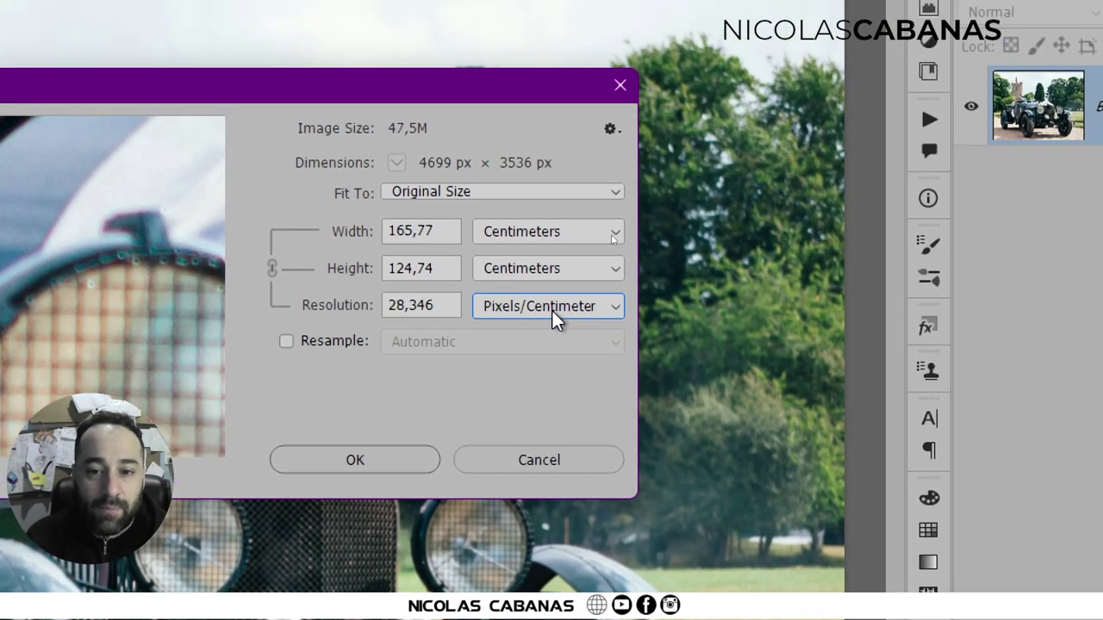
click(553, 312)
click(552, 312)
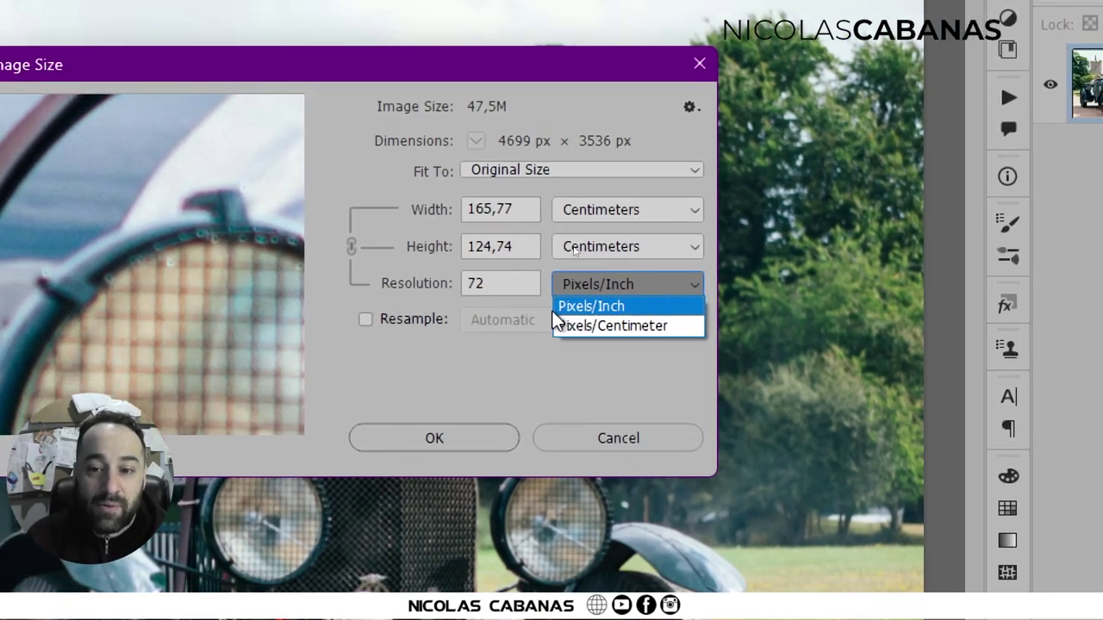
click(594, 346)
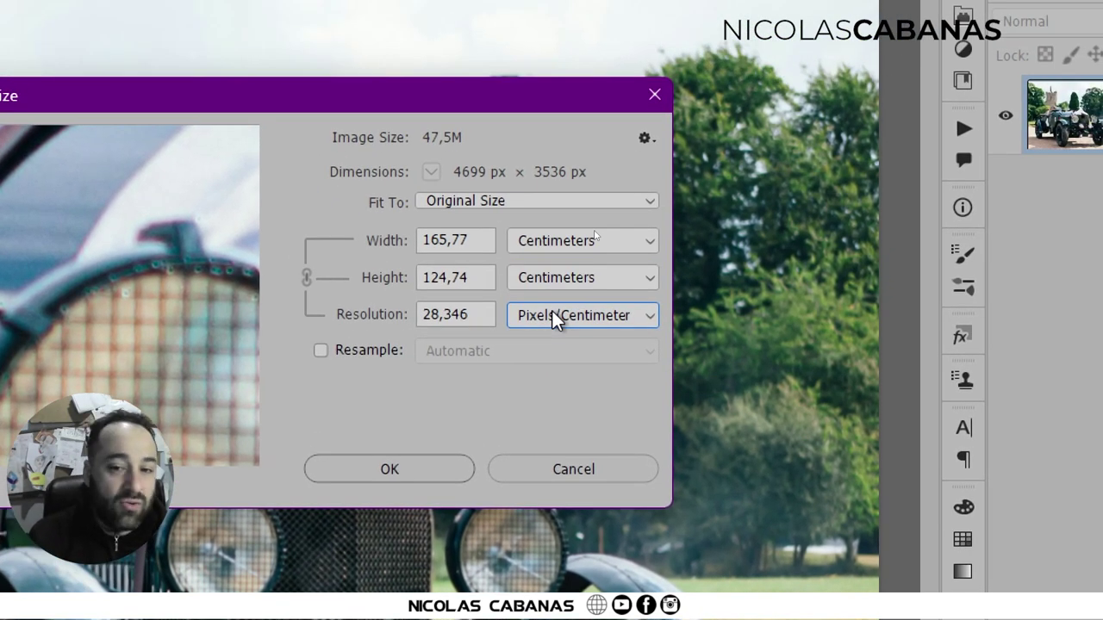
click(552, 311)
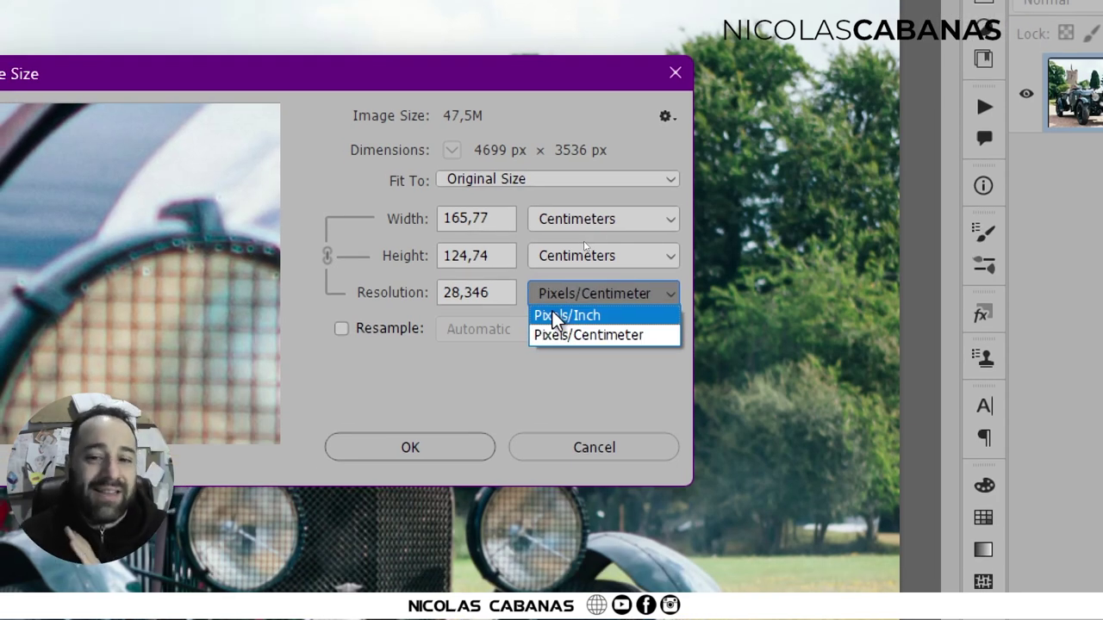
click(556, 317)
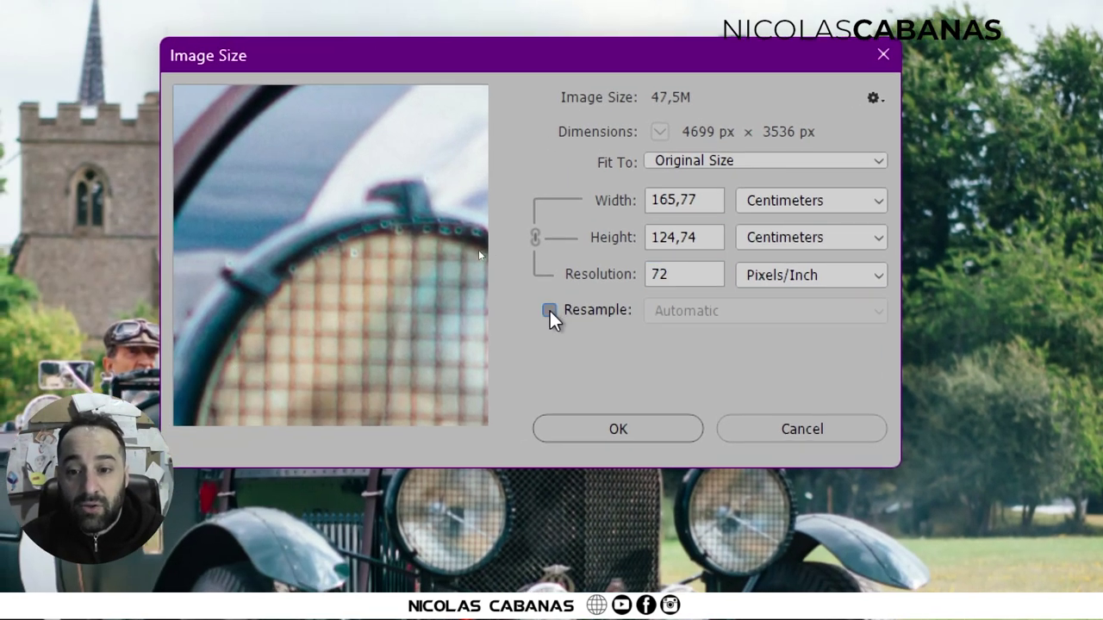
With Resample off, change the resolution from 72 to 300 pixels/inch.
click(550, 311)
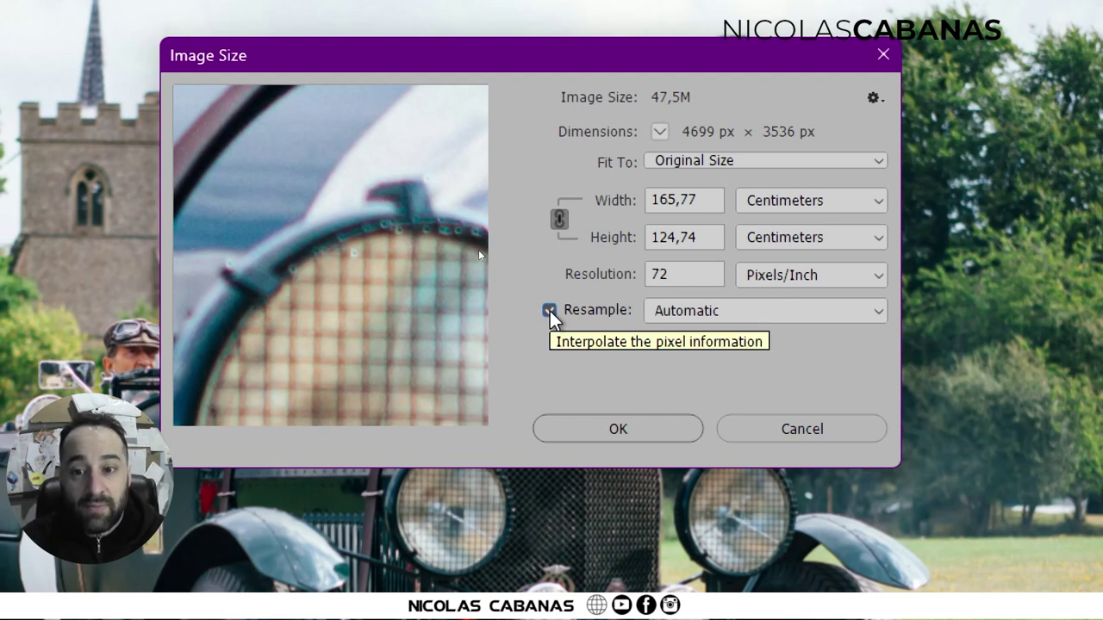
click(550, 311)
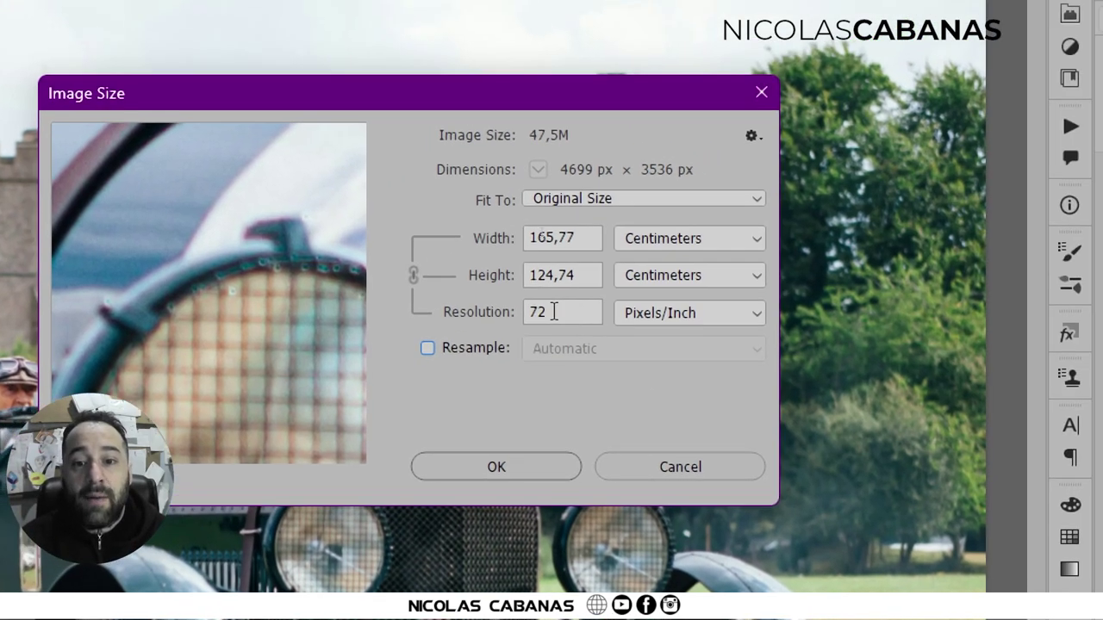
double_click(555, 312)
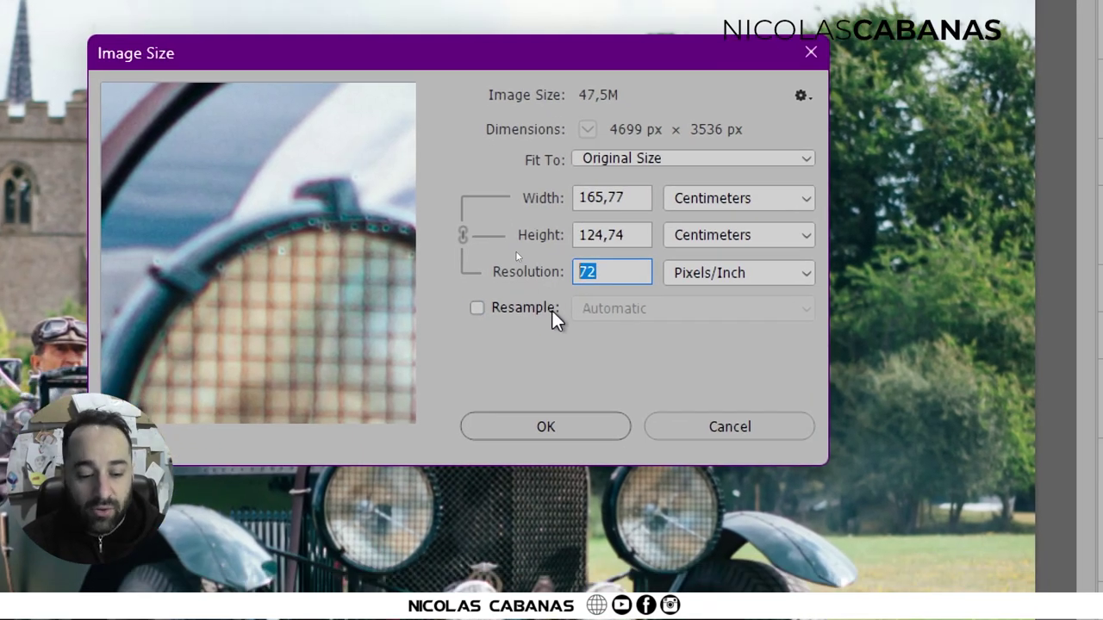
text(300)
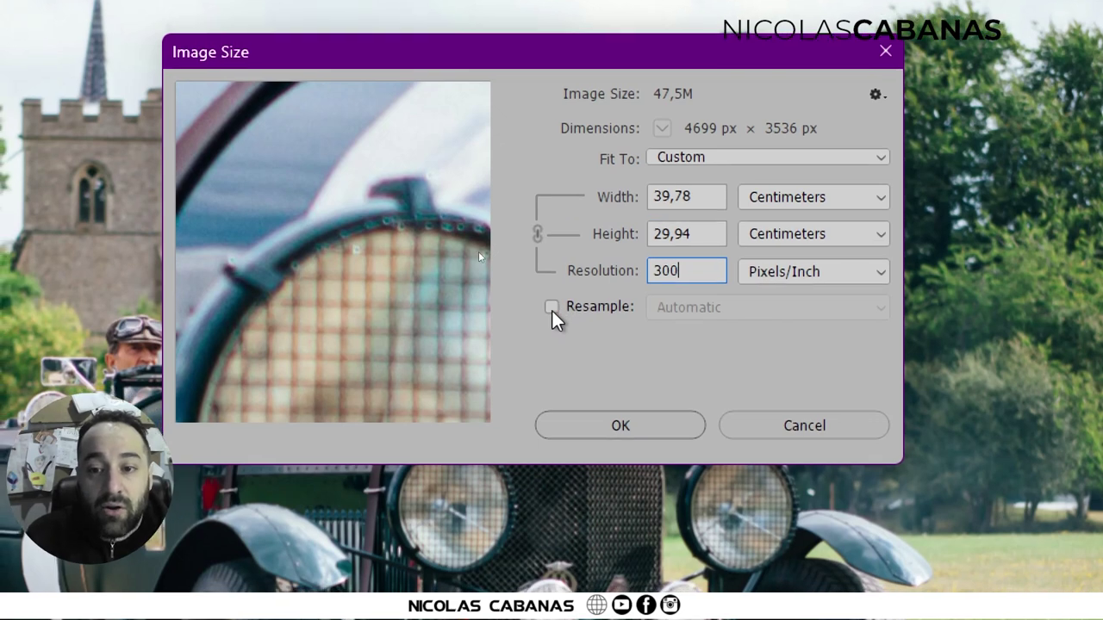
click(551, 308)
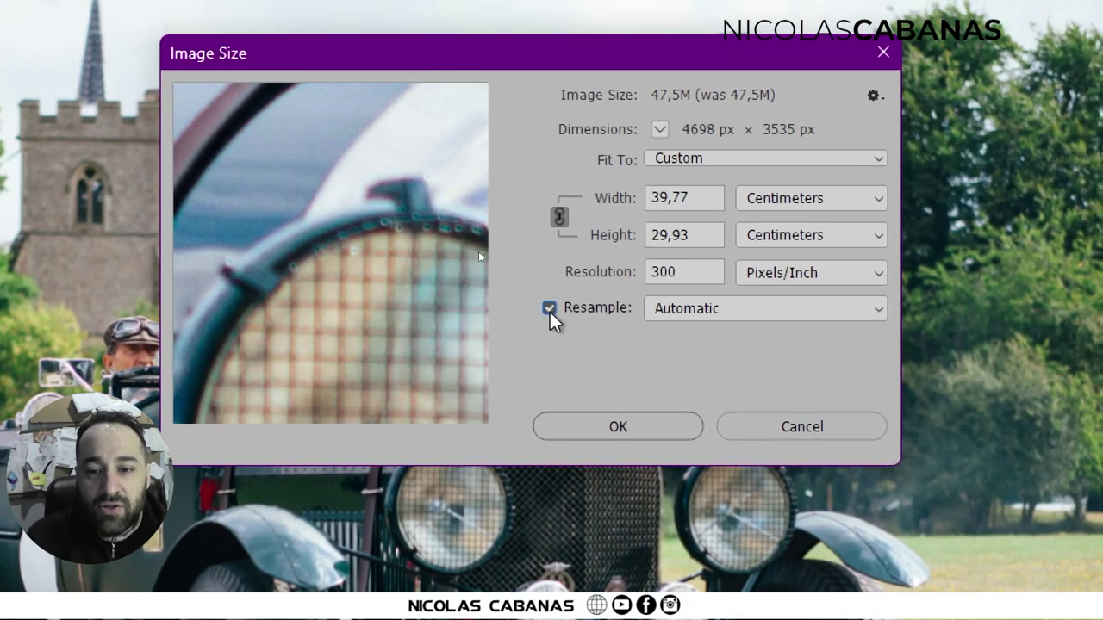
Re-enable Automatic resampling and view the size in pixels (4698 × 3535).
click(552, 311)
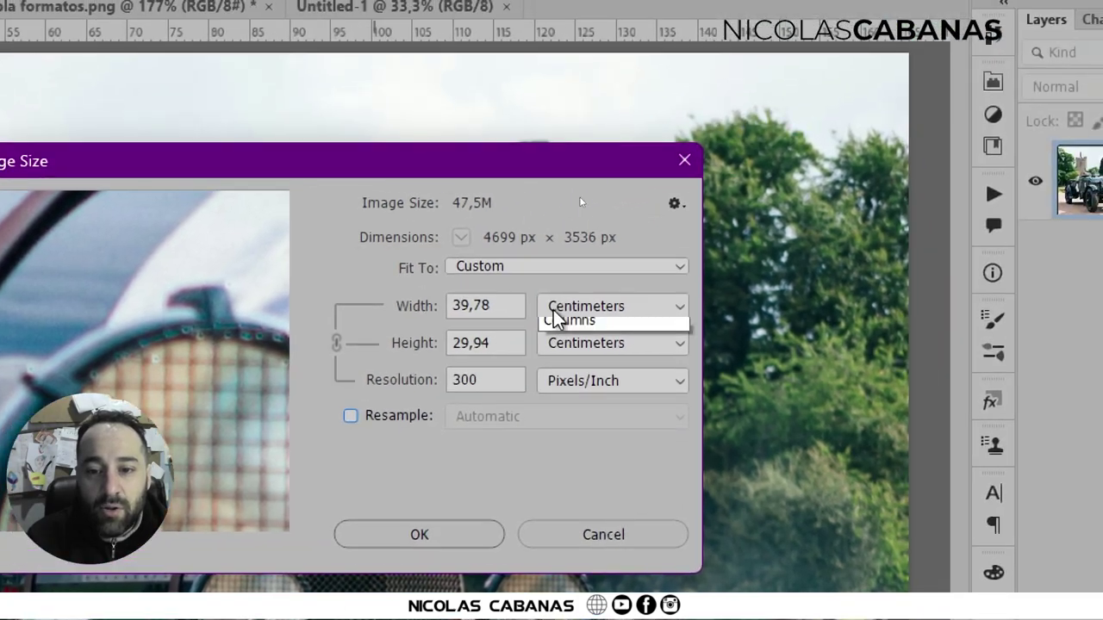
click(556, 309)
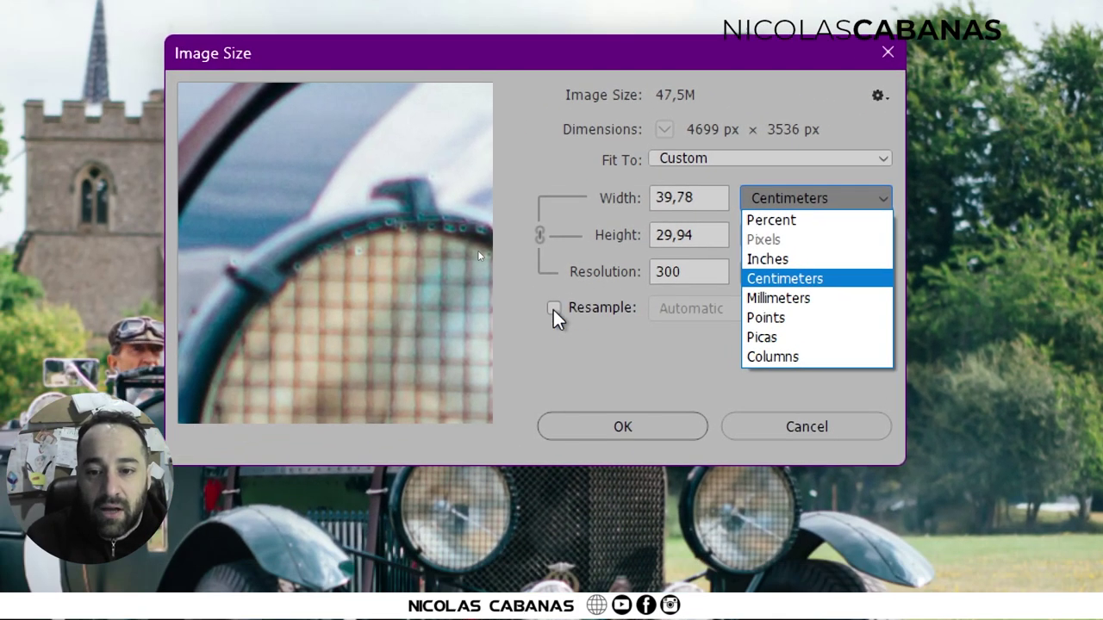
click(553, 310)
click(554, 311)
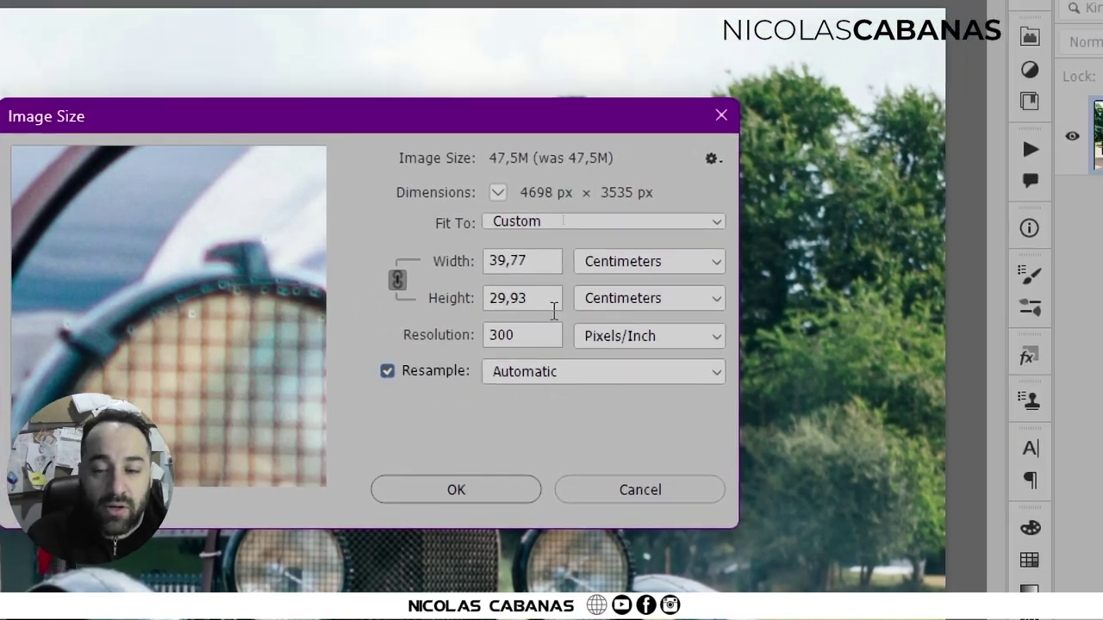
click(638, 239)
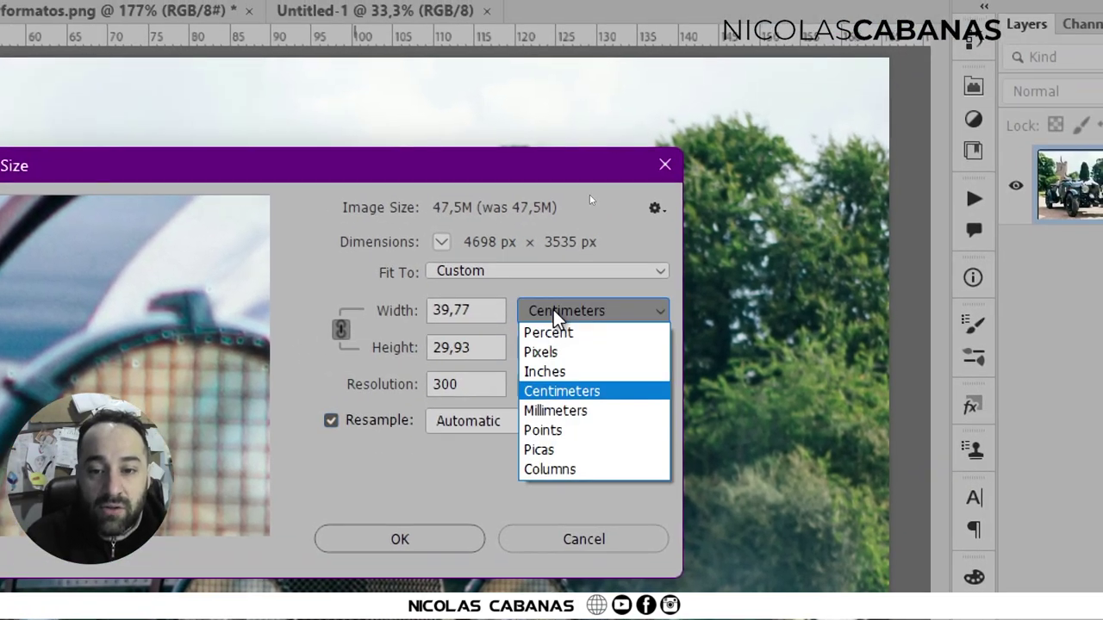
click(633, 279)
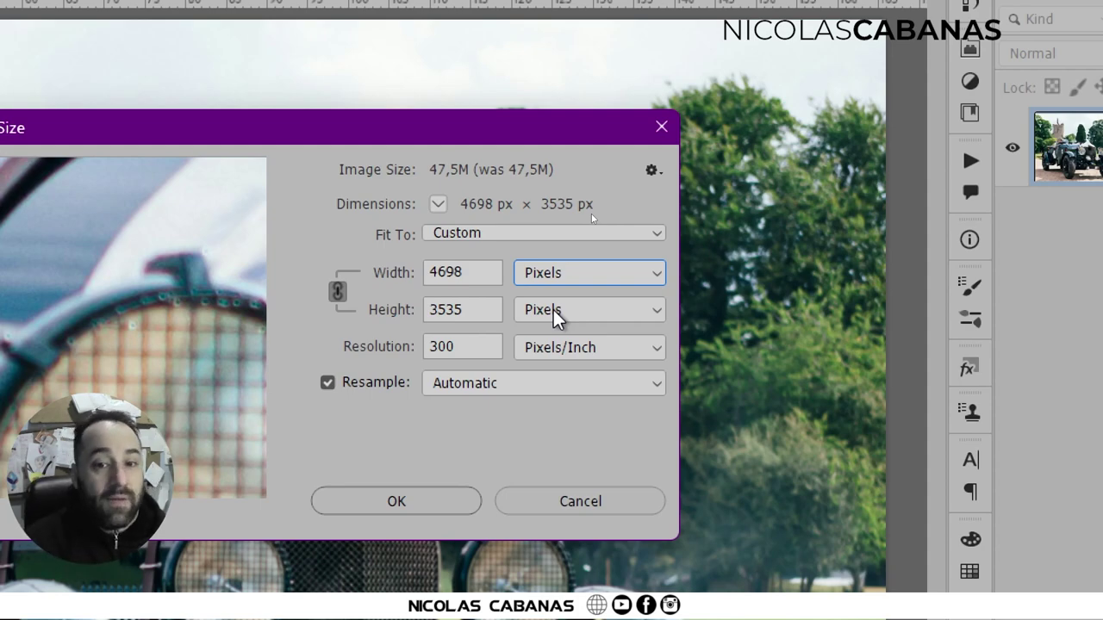
Switch size units through pixels and millimetres, ending in centimetres at 39,77 × 29,93.
click(556, 312)
click(556, 386)
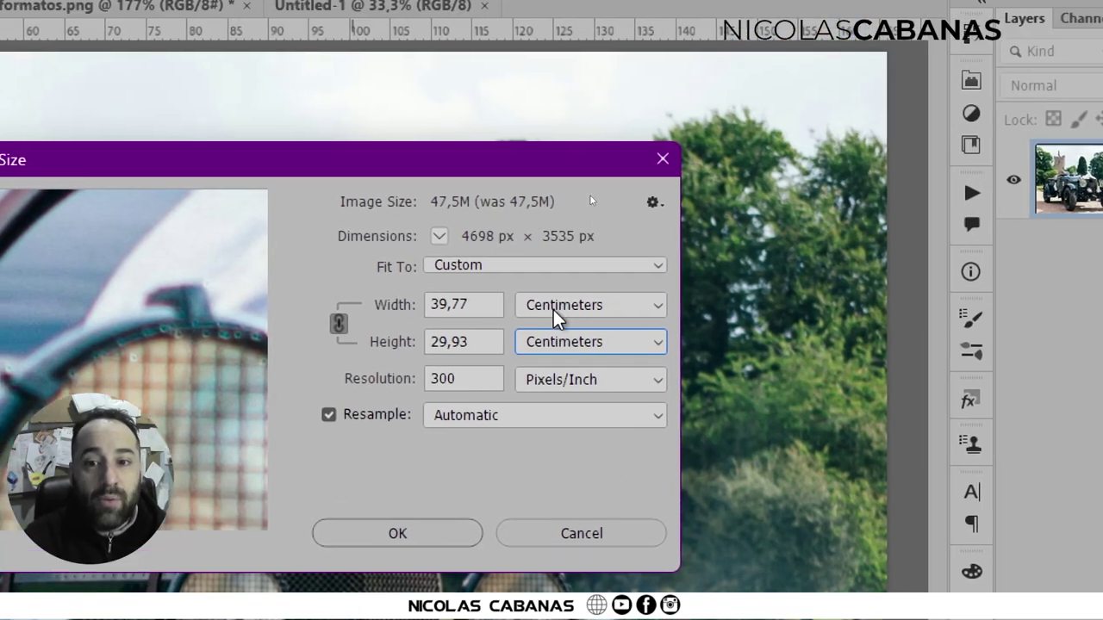
click(552, 197)
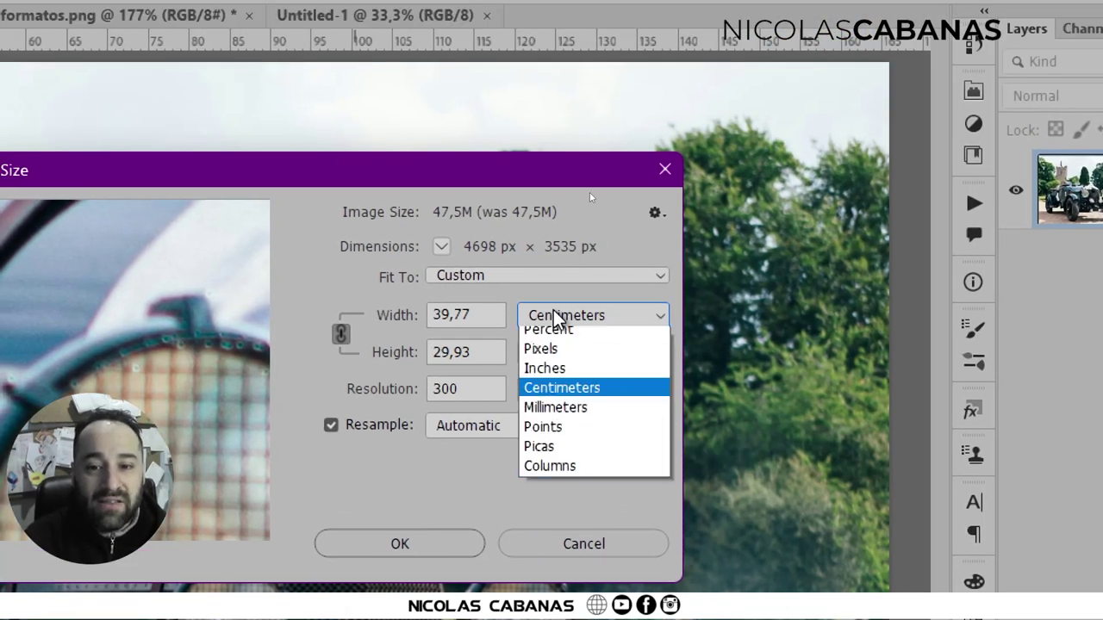
click(548, 321)
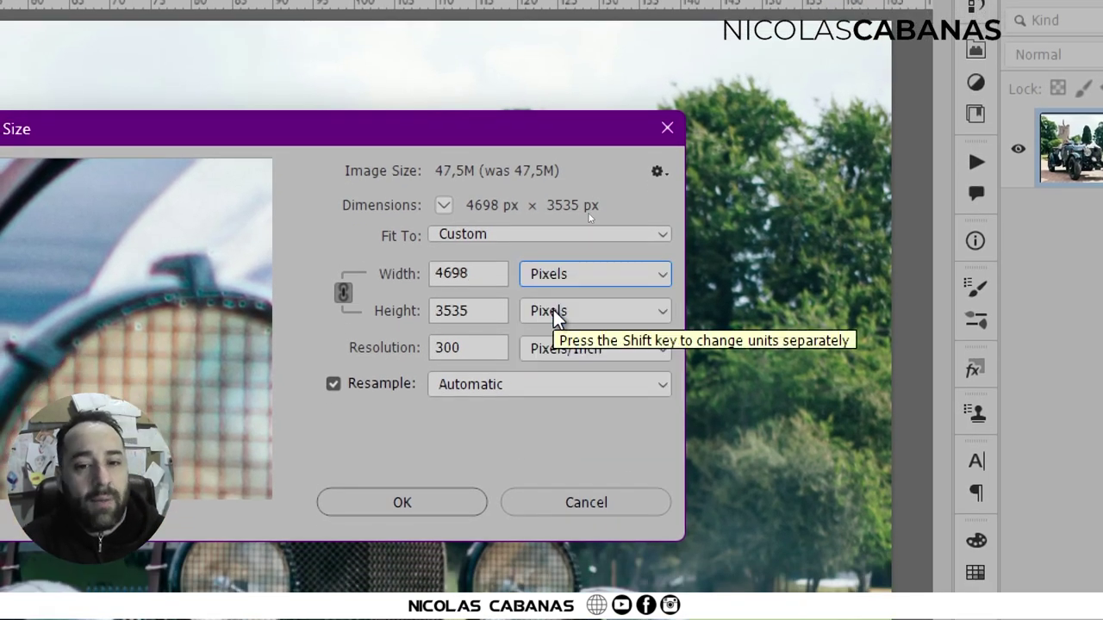
click(555, 316)
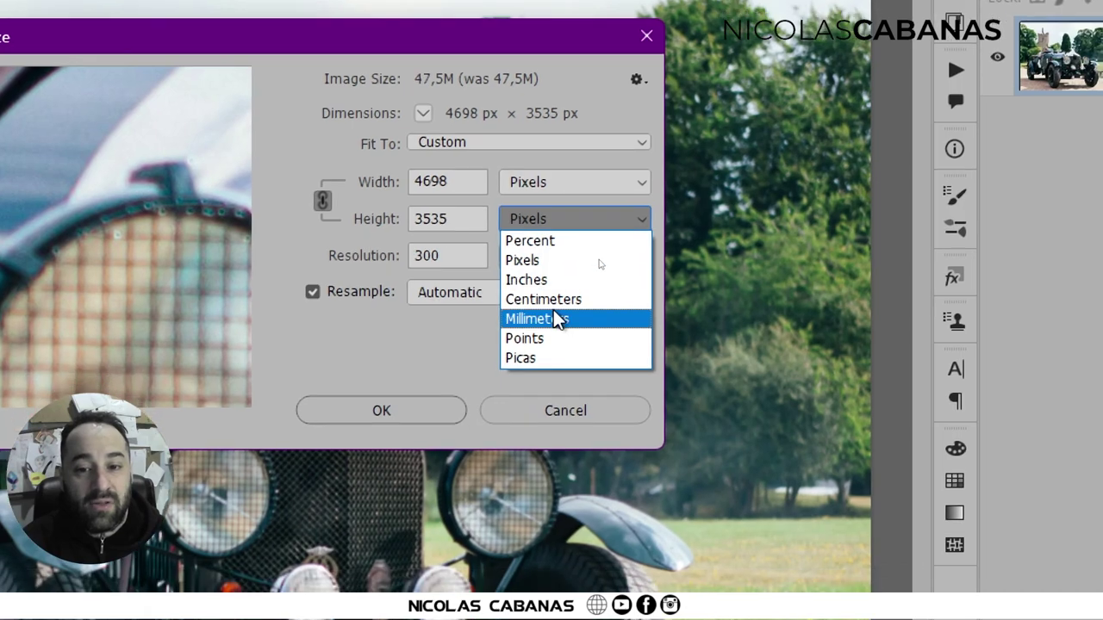
click(555, 319)
click(556, 220)
click(555, 300)
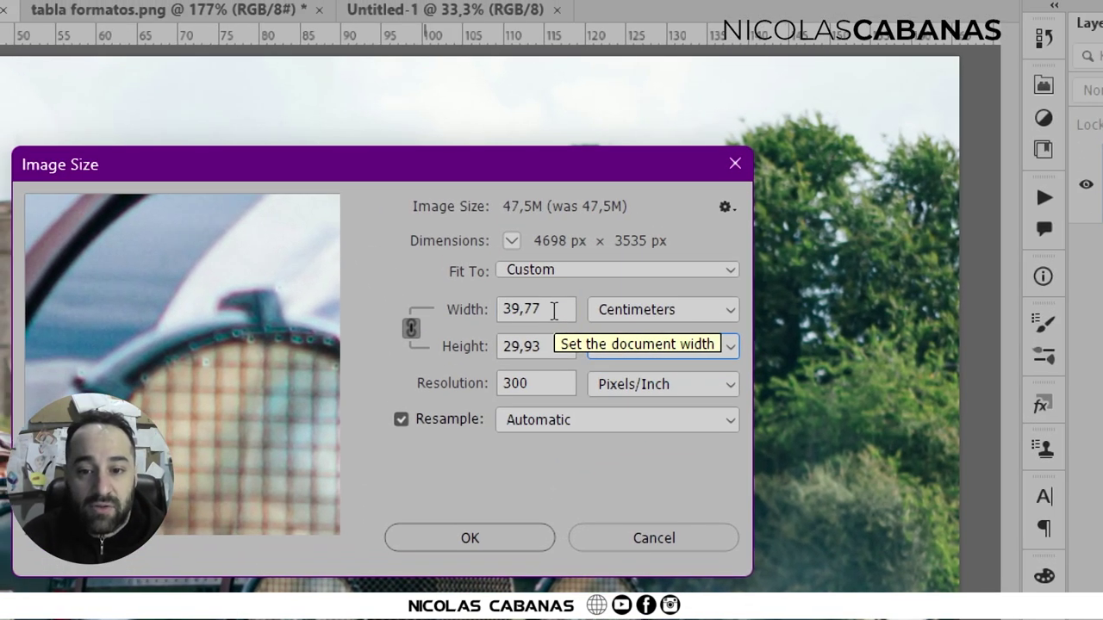
click(552, 316)
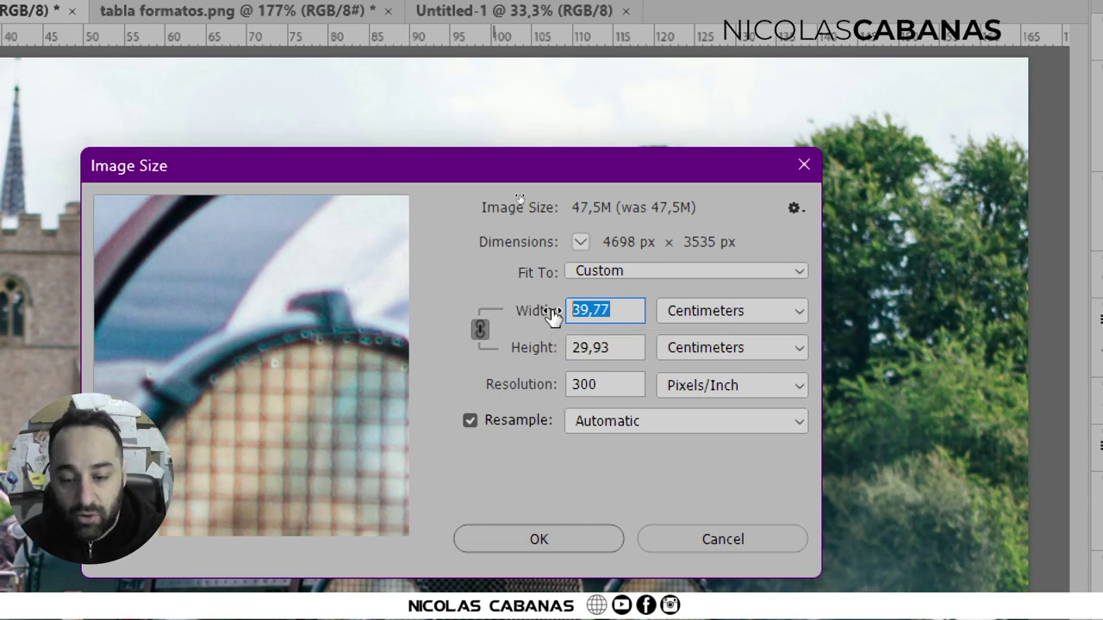
Try widths of 80 and 40 cm, then enter 29,1 cm as the width.
text(80)
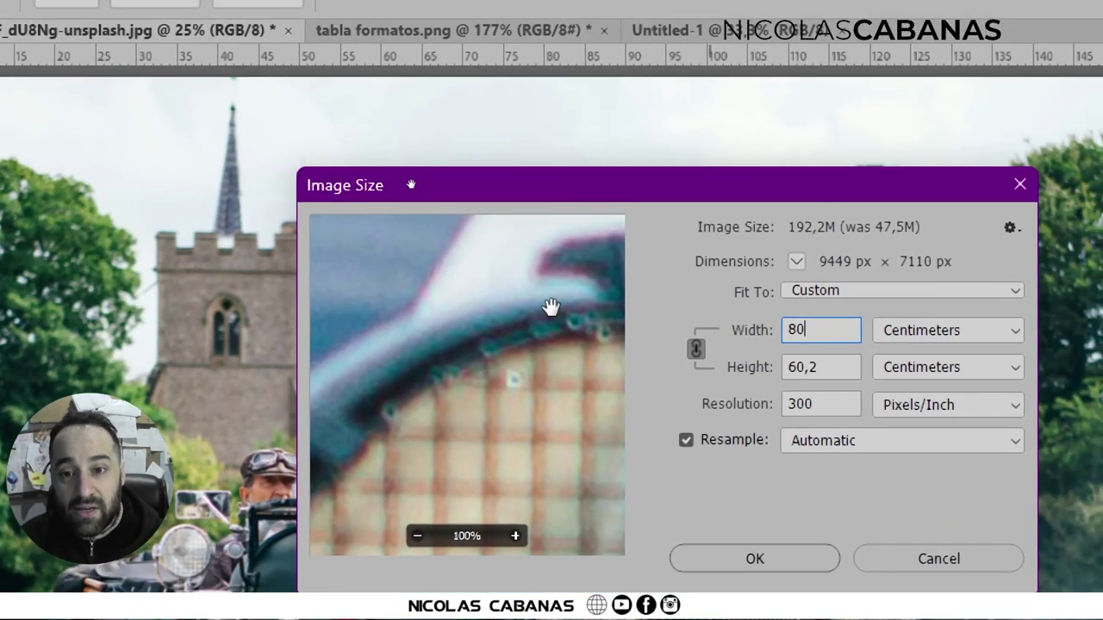
click(552, 308)
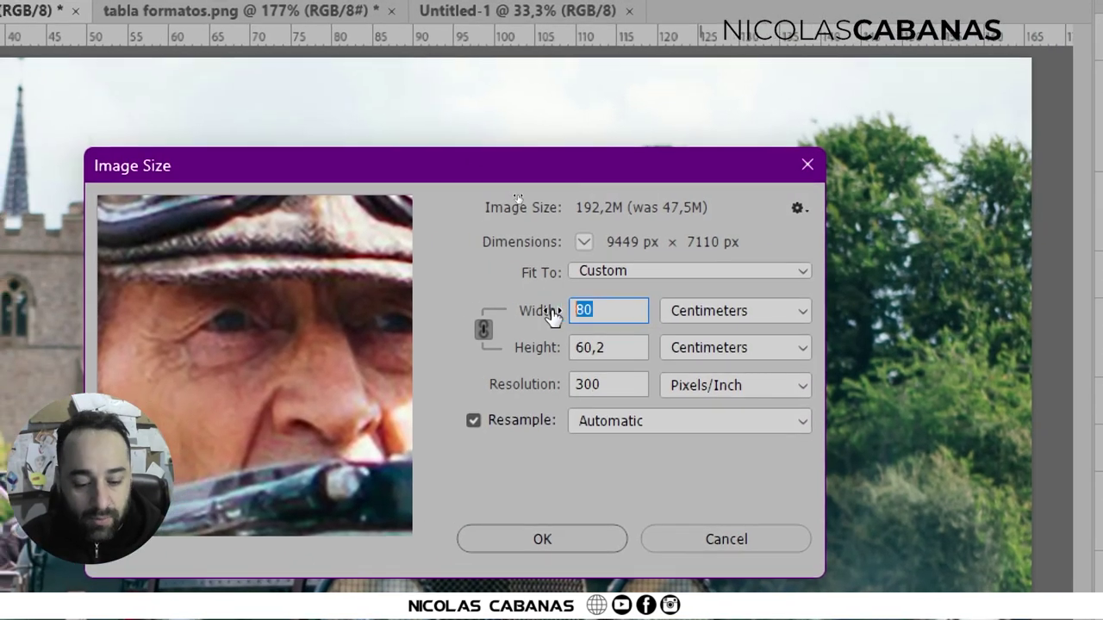
text(40)
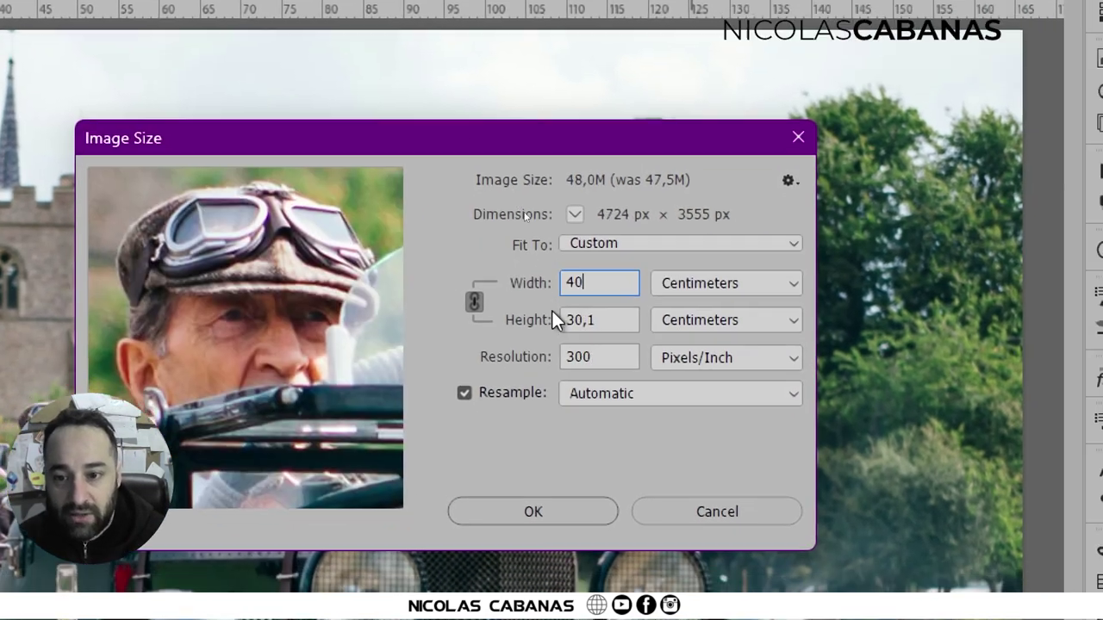
click(554, 309)
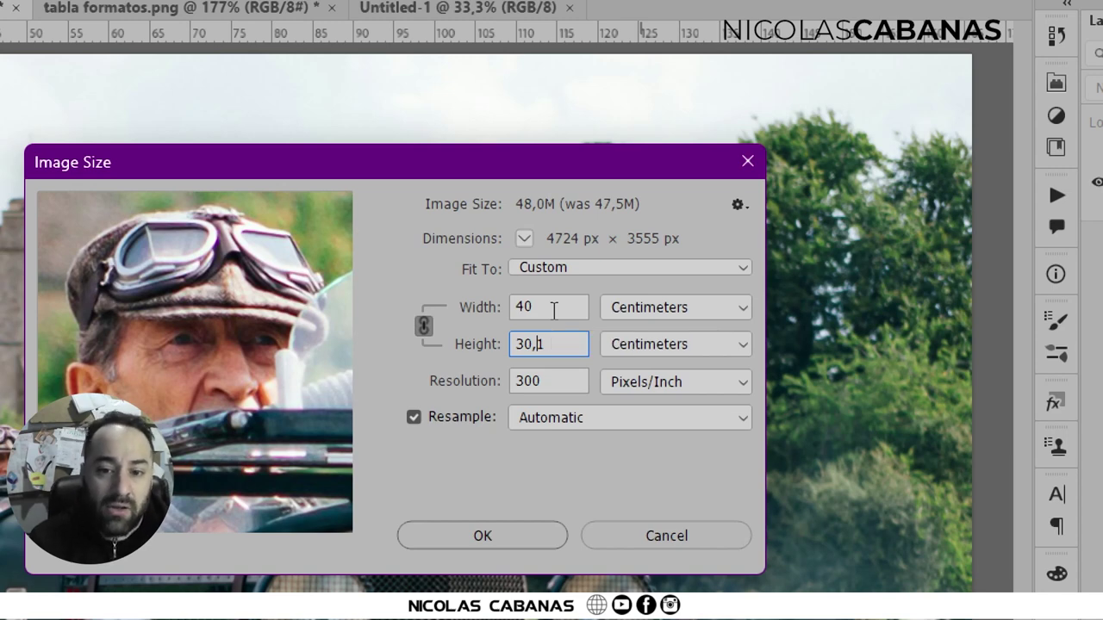
click(554, 308)
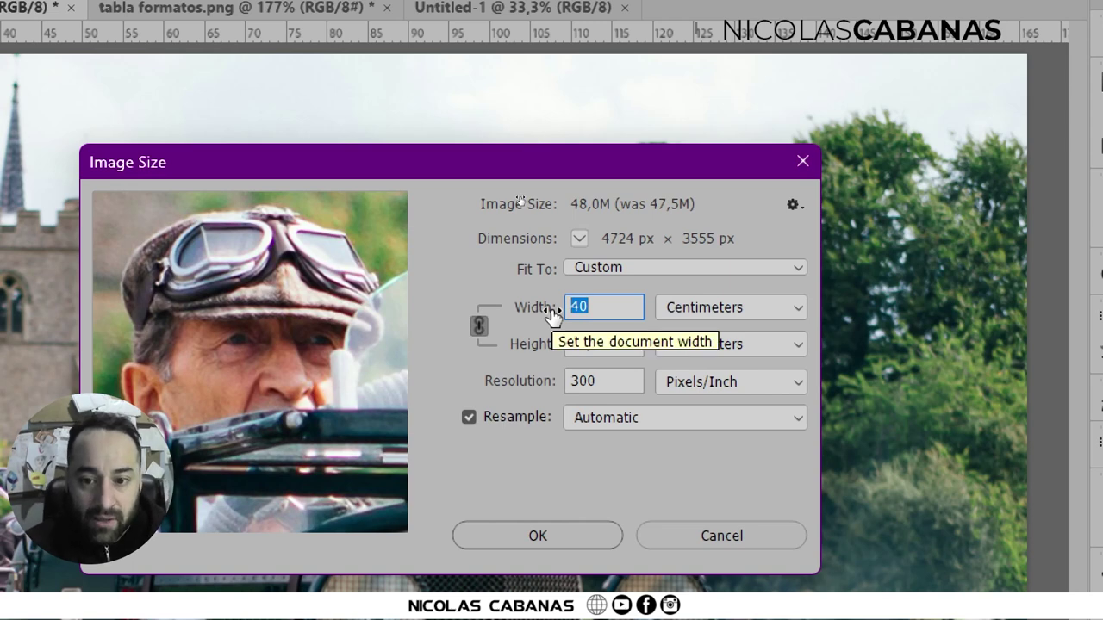
text(29)
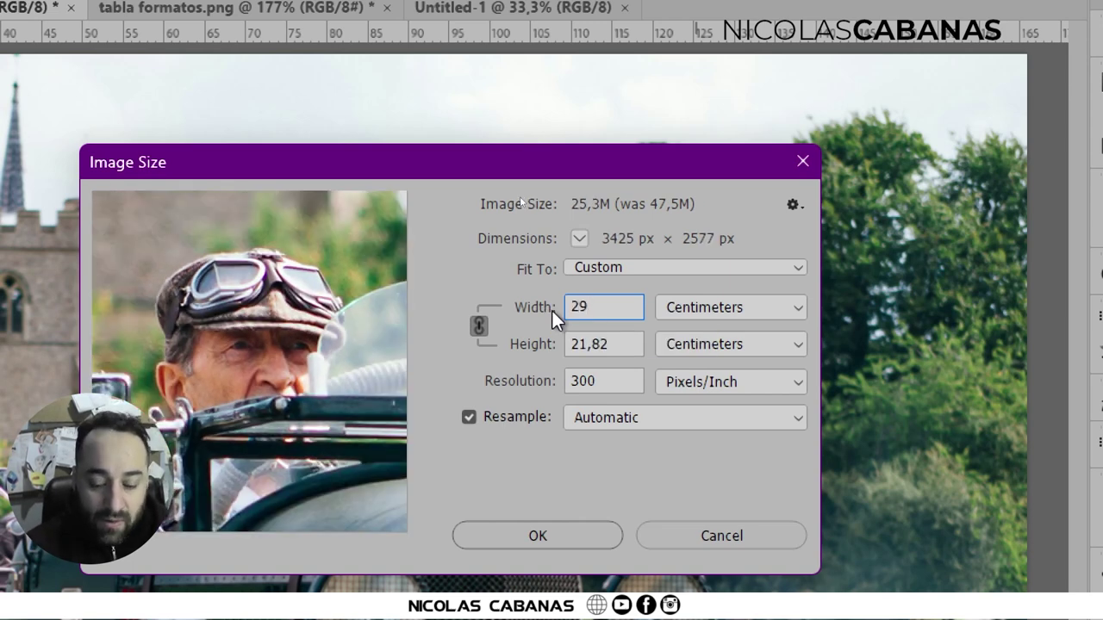
text(,1)
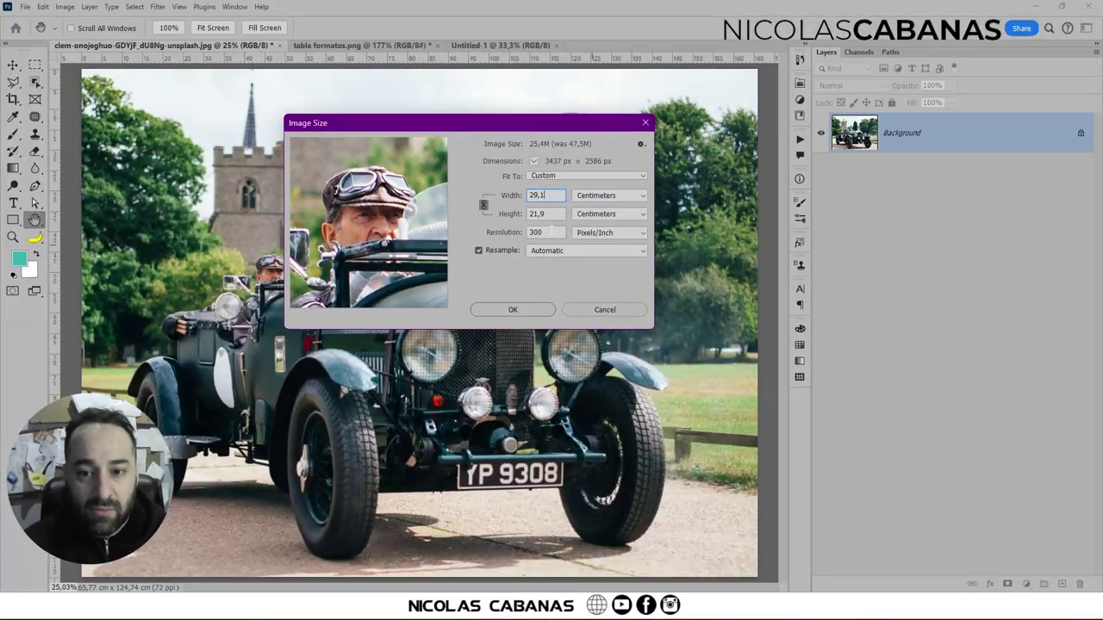
Discard the resize and create a new A3 preset document in centimetre units.
click(605, 310)
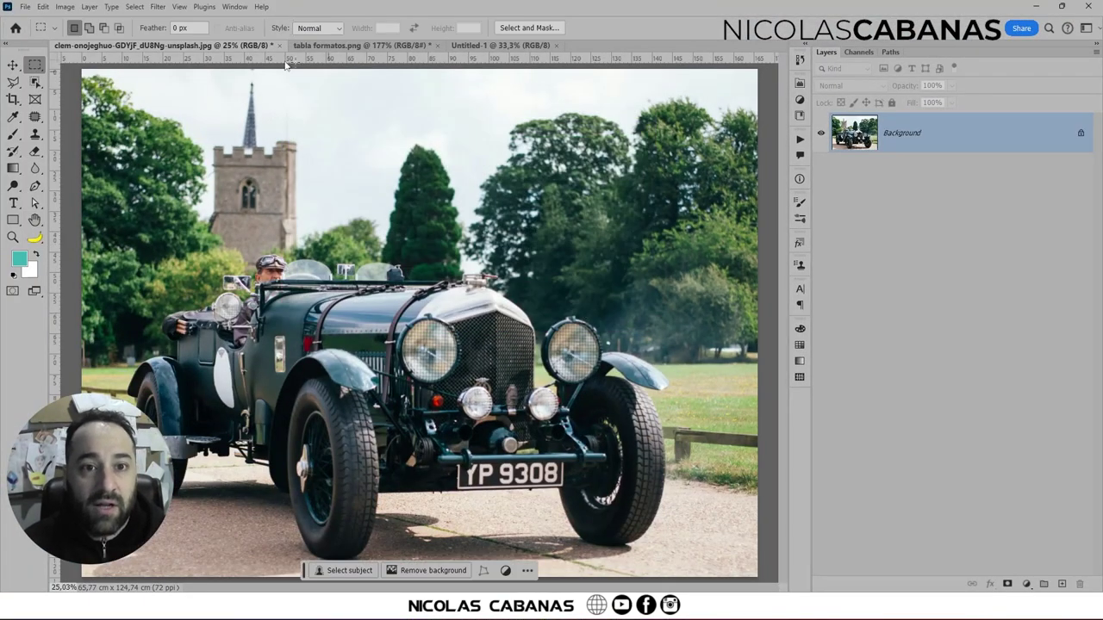
click(27, 10)
click(38, 24)
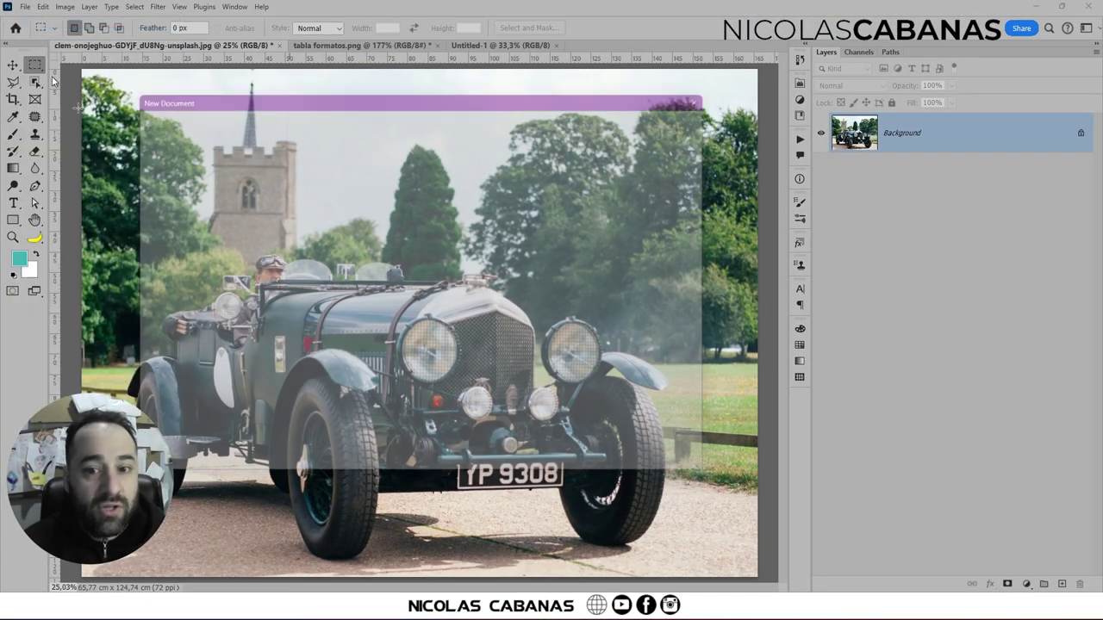
click(477, 197)
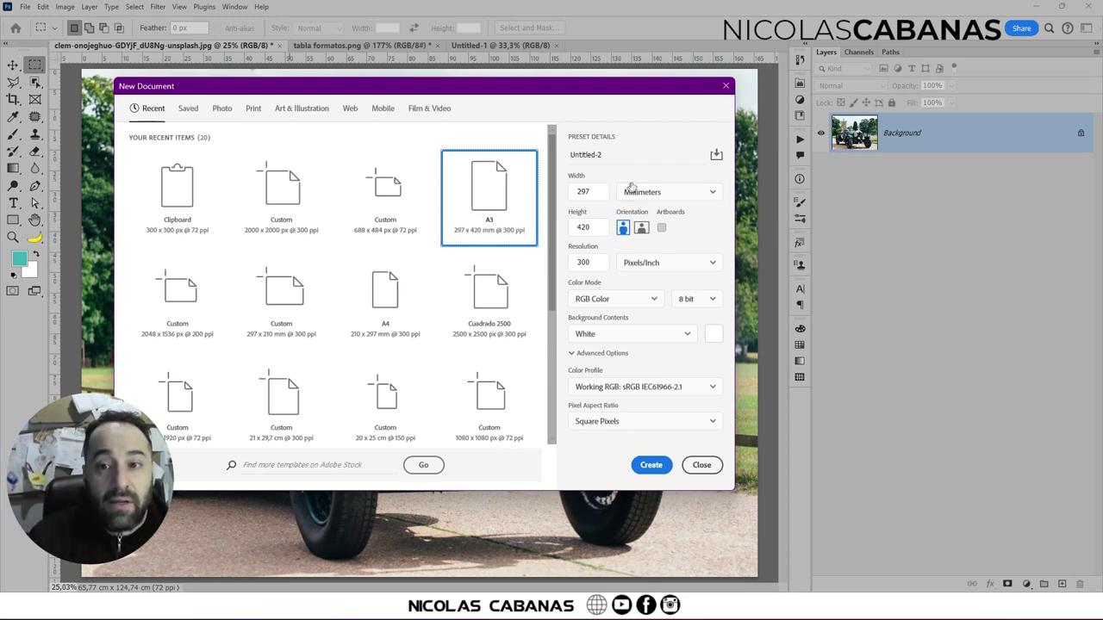
click(659, 192)
click(642, 250)
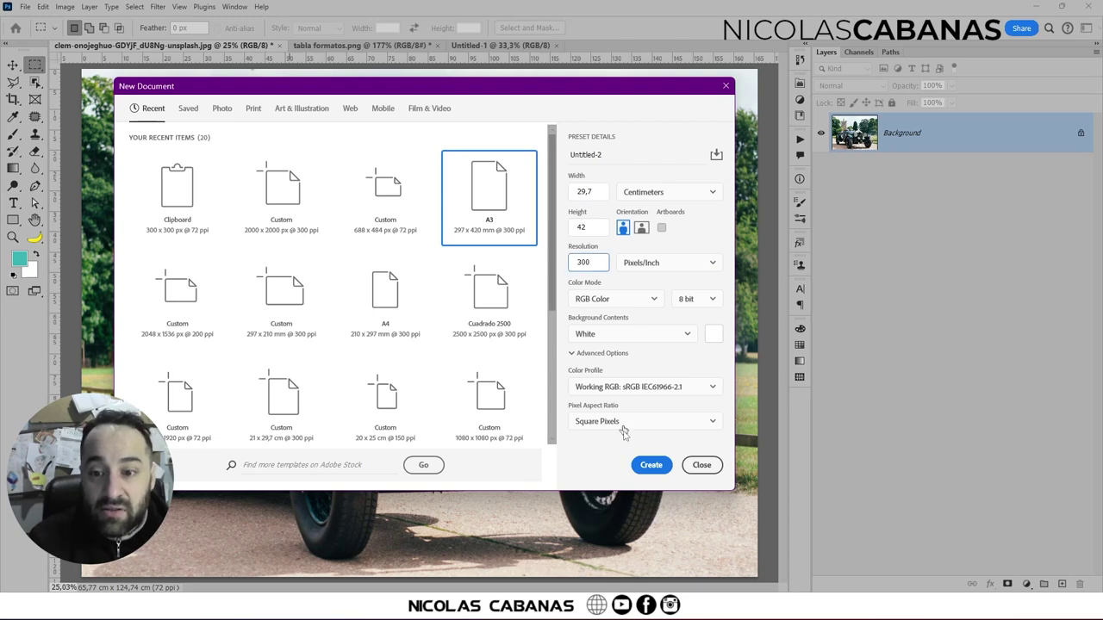
click(652, 466)
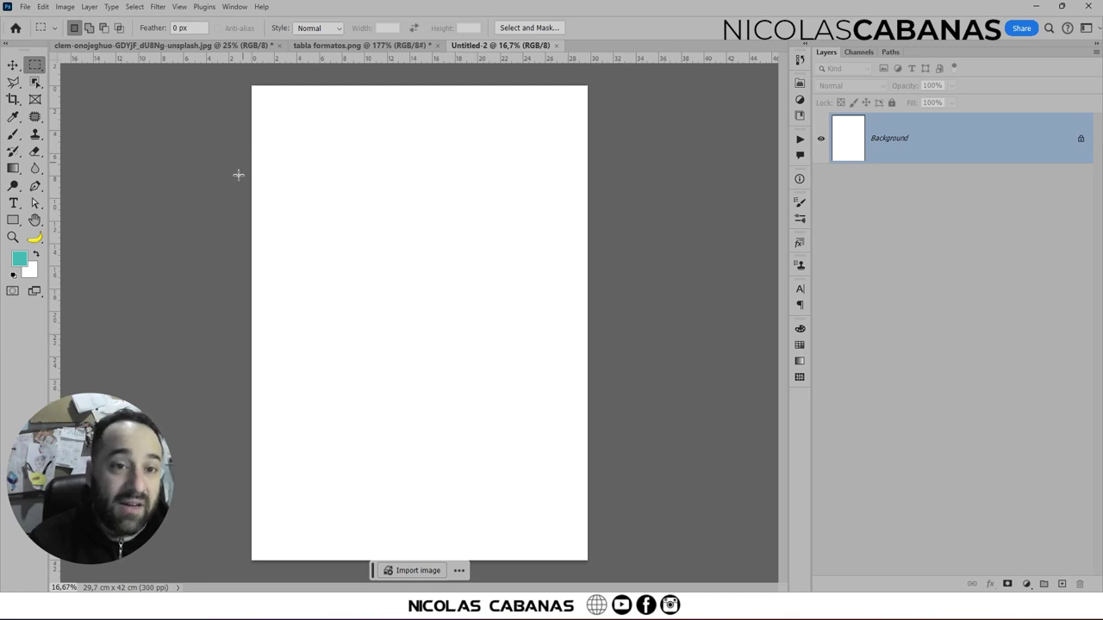
Copy the car photo onto the top of the A3 sheet and name its layer 'original'.
drag(239, 340, 640, 81)
click(593, 279)
click(171, 45)
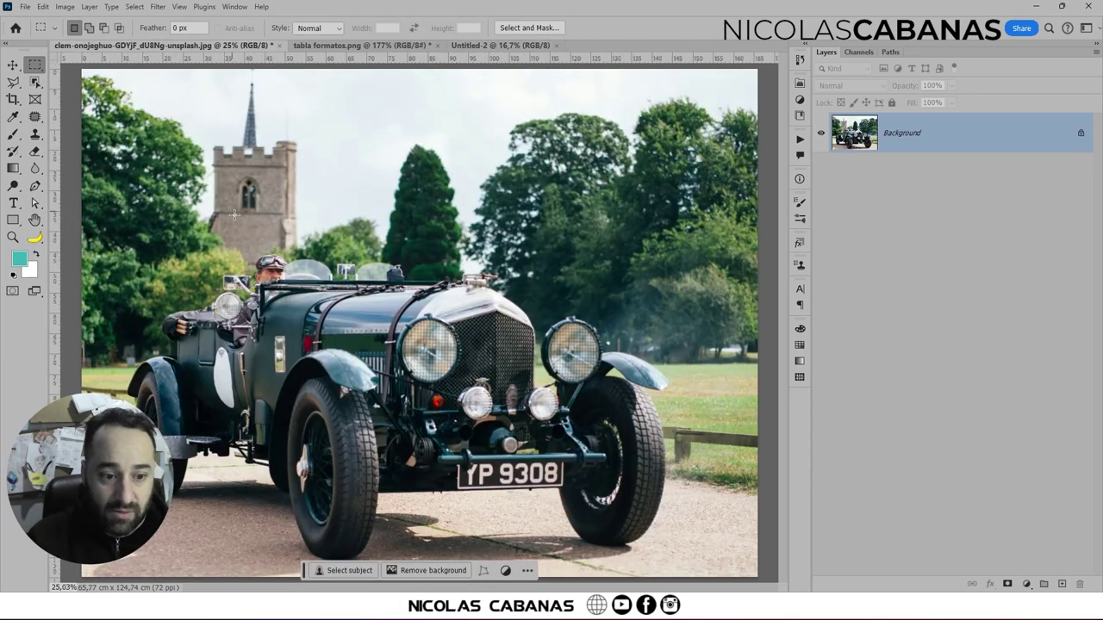
click(66, 7)
click(114, 108)
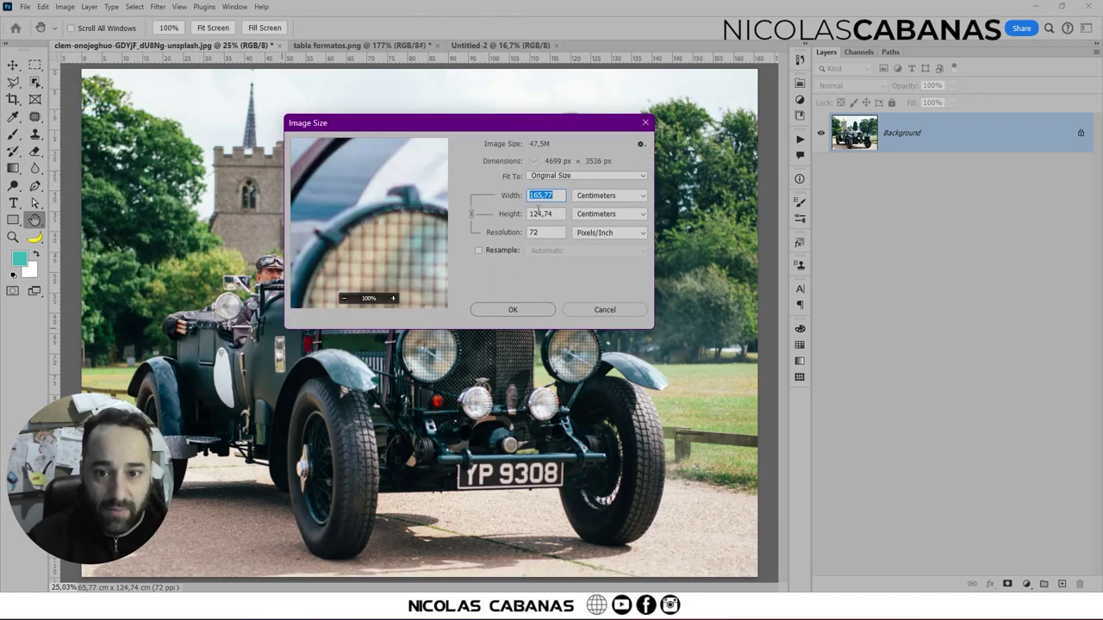
click(604, 310)
click(13, 65)
mouse_move(345, 259)
mouse_down()
mouse_move(461, 197)
mouse_move(474, 176)
mouse_up()
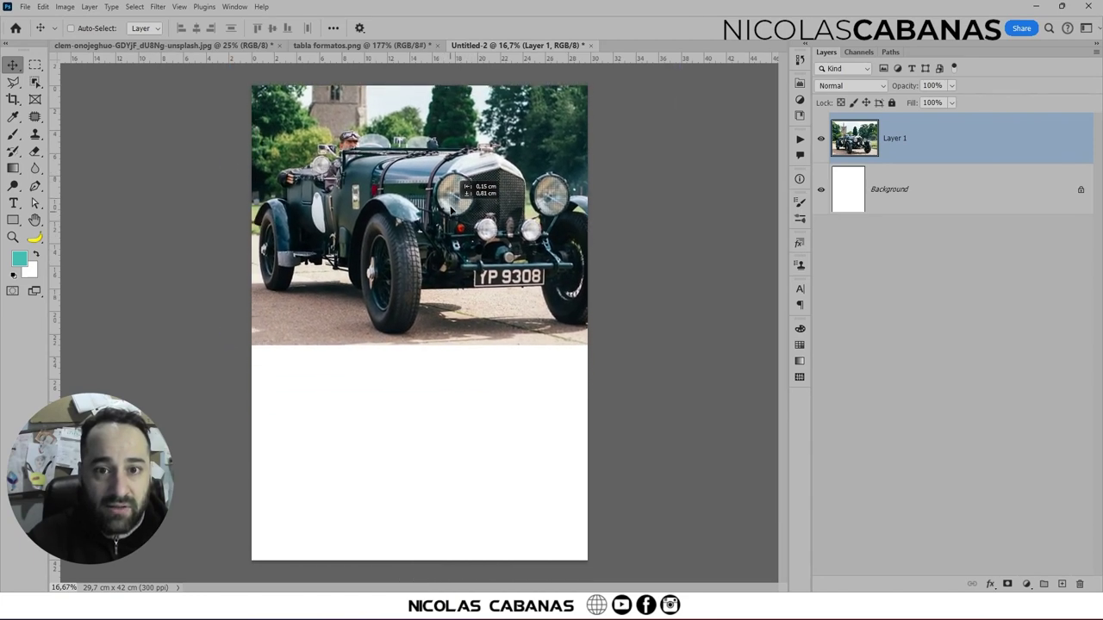
drag(474, 176, 474, 176)
double_click(893, 139)
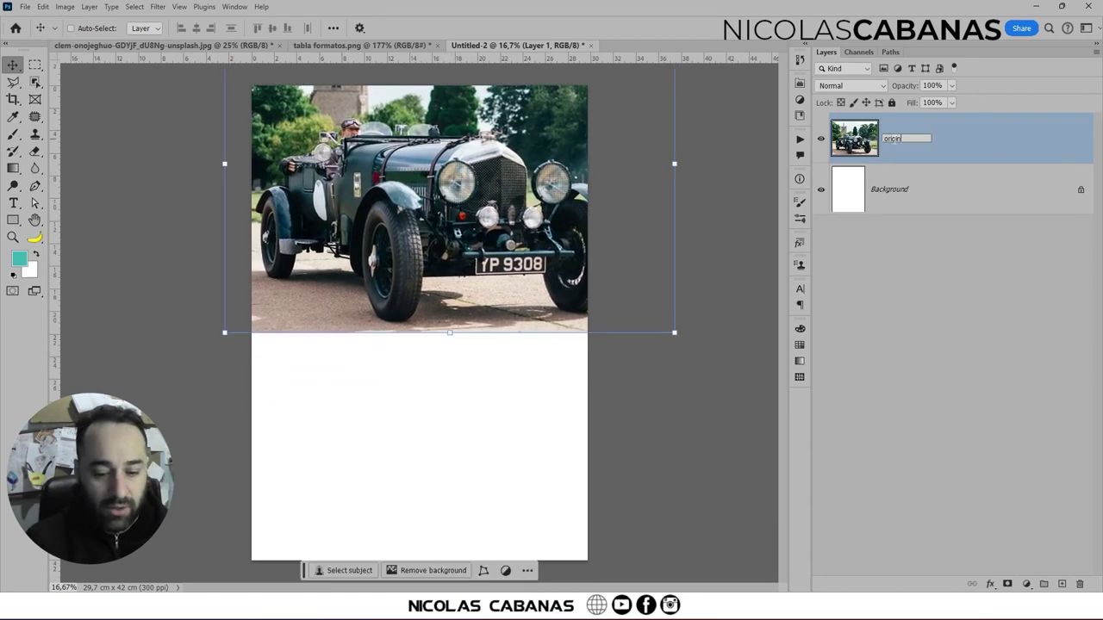
text(al)
key(Return)
Set the original car photo to 300 ppi with resampling turned off.
click(120, 45)
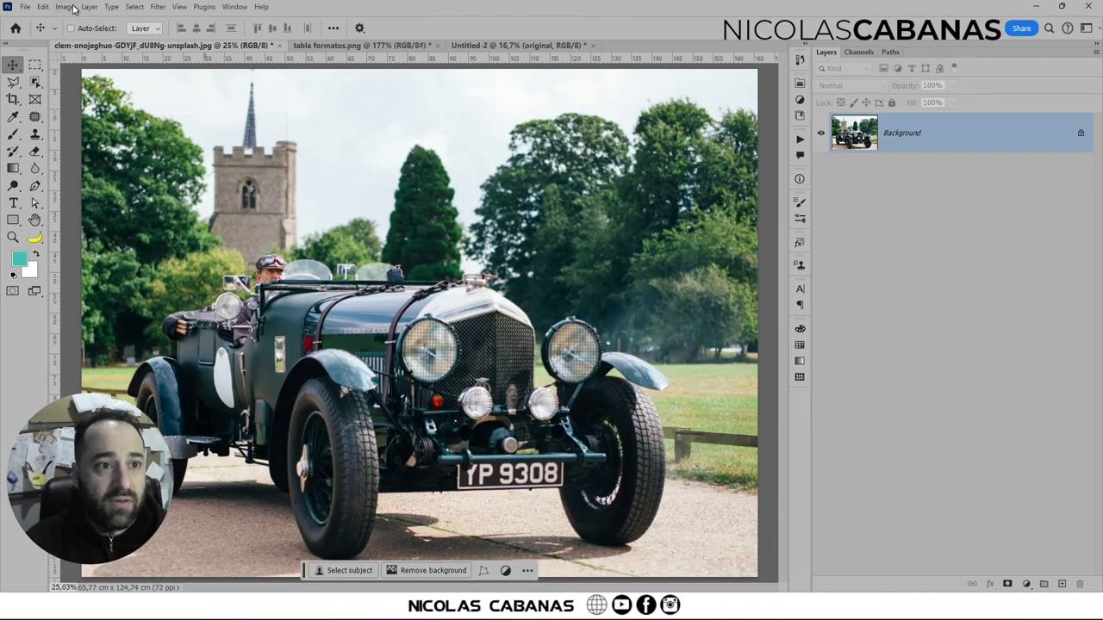
click(69, 7)
click(91, 118)
click(638, 166)
click(65, 7)
click(86, 111)
click(499, 233)
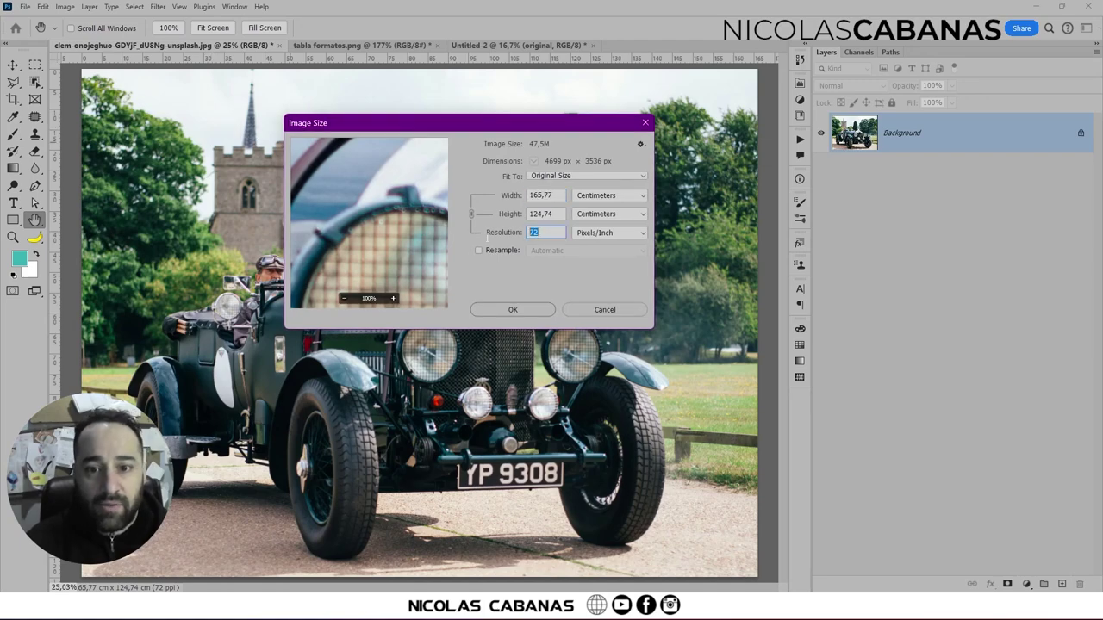
text(300)
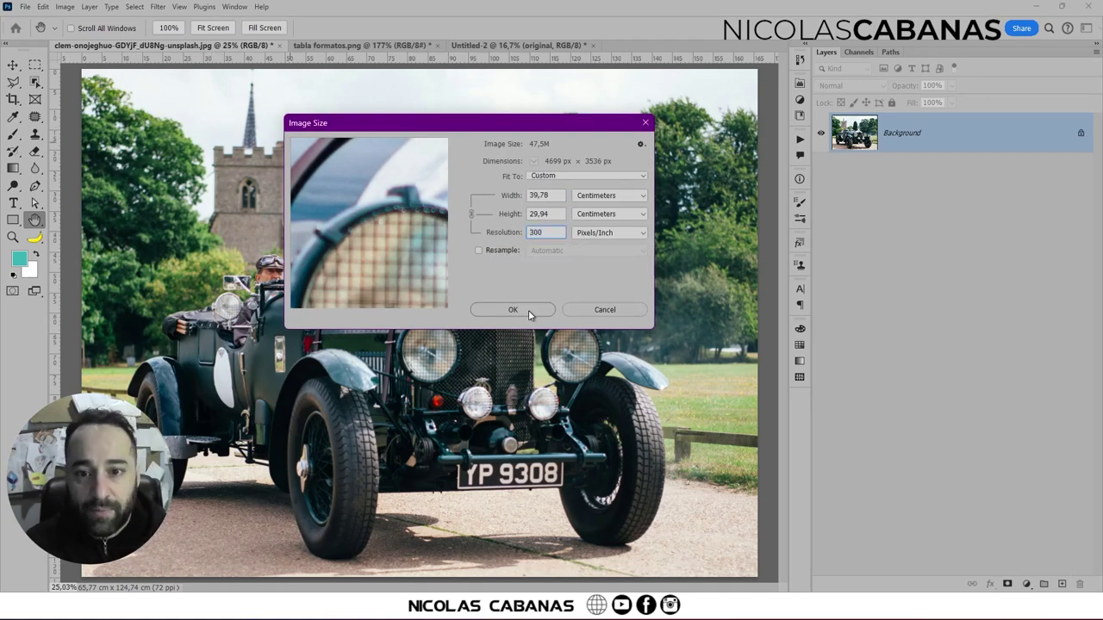
click(528, 310)
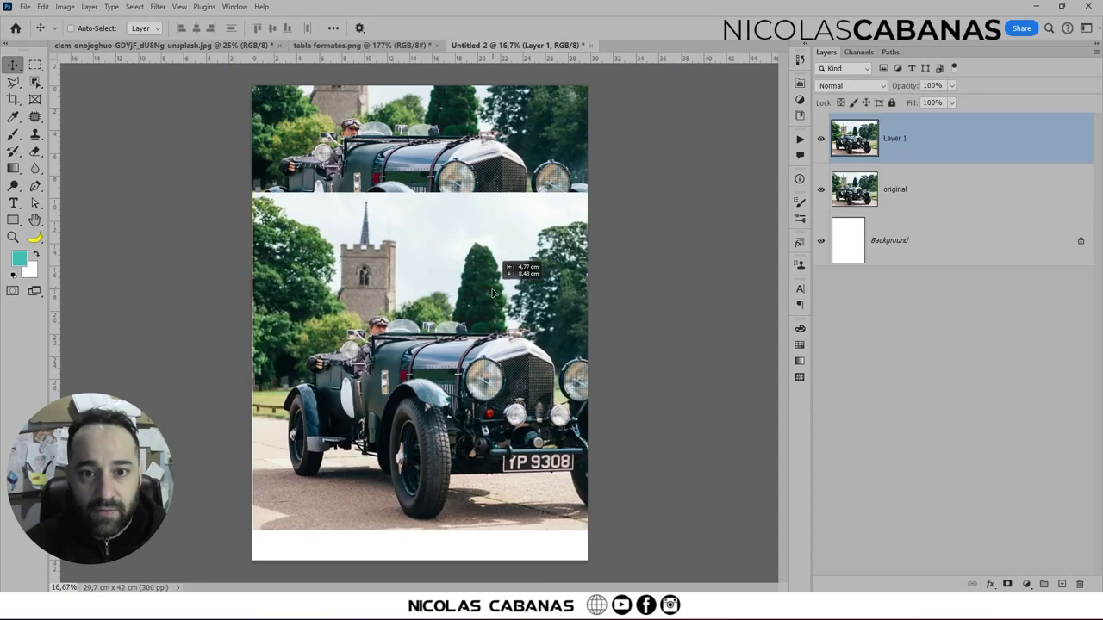
Add the 300 ppi photo to Untitled-2 as a layer named '300'.
drag(526, 100, 657, 227)
double_click(894, 138)
text(300)
key(Return)
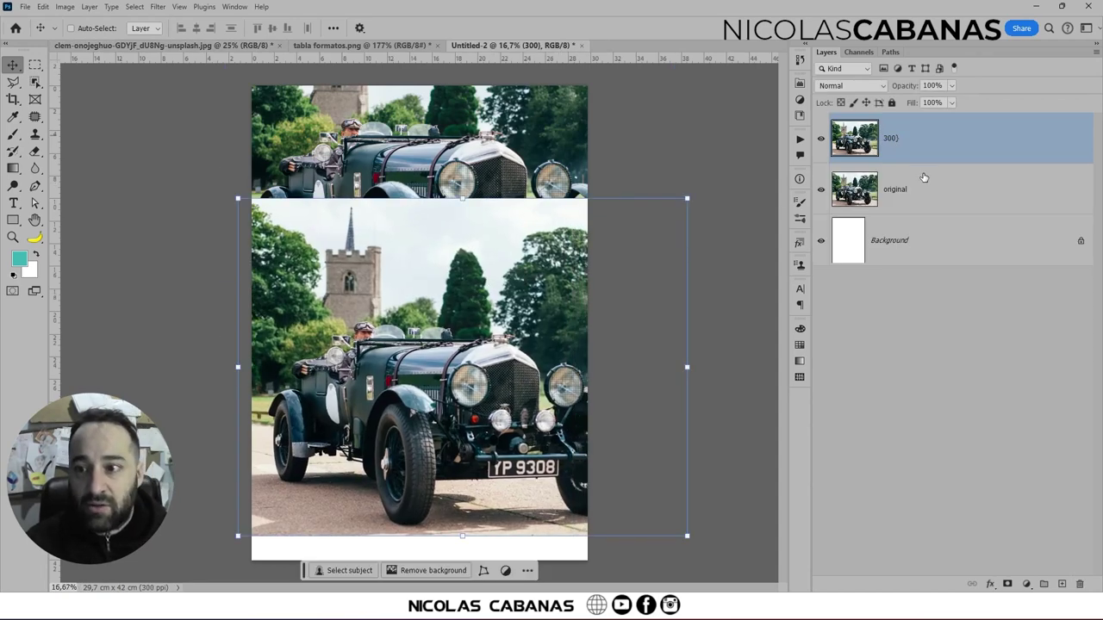
Rename the 'original' layer to 'original 72'.
double_click(896, 190)
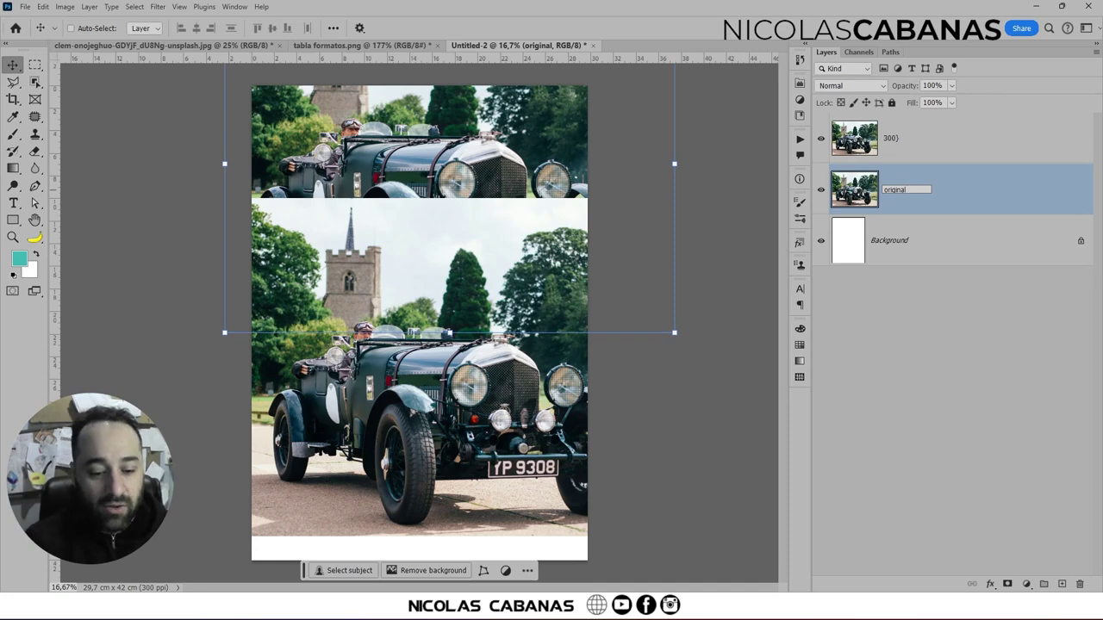
text( 72)
key(Return)
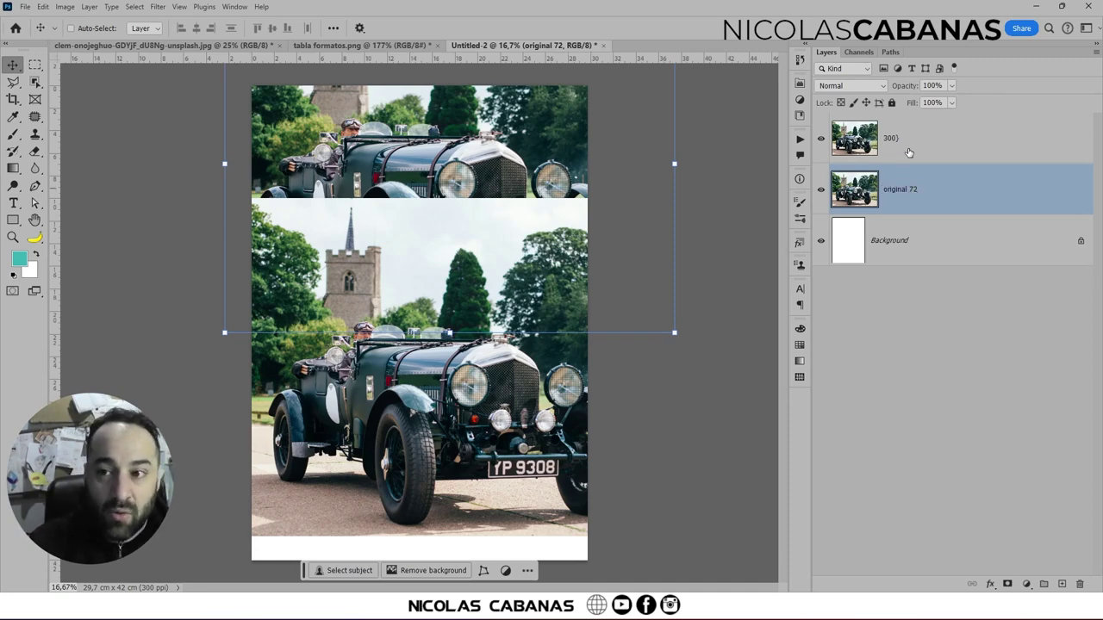
click(906, 153)
click(129, 45)
click(64, 6)
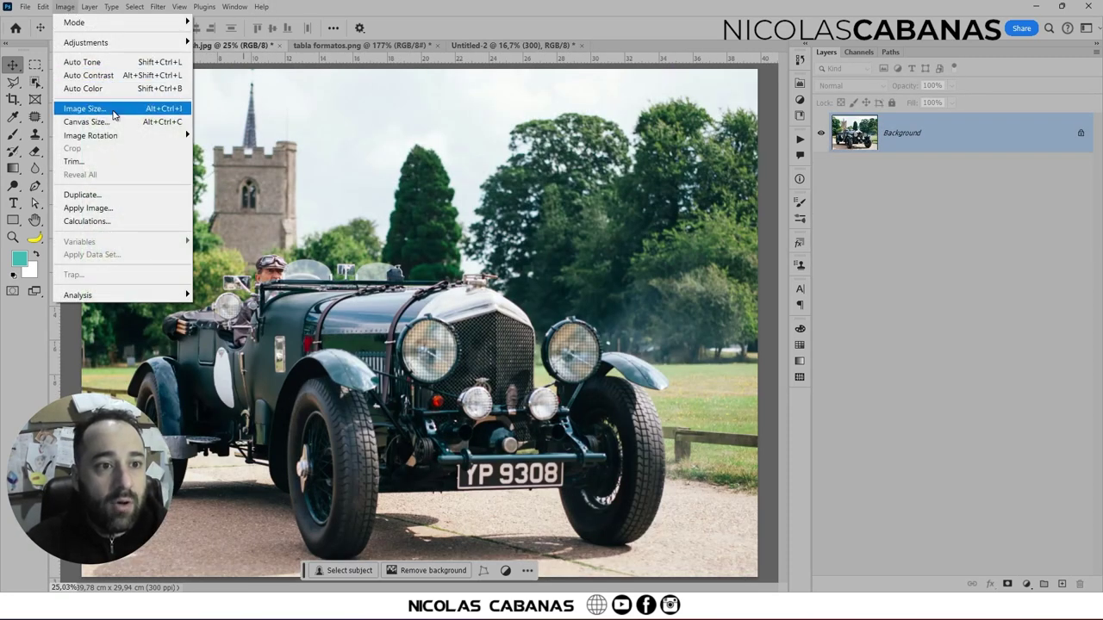
With resampling on, resize the car photo to 21 cm high (27,91 × 21 cm) at 300 ppi.
click(95, 109)
click(479, 250)
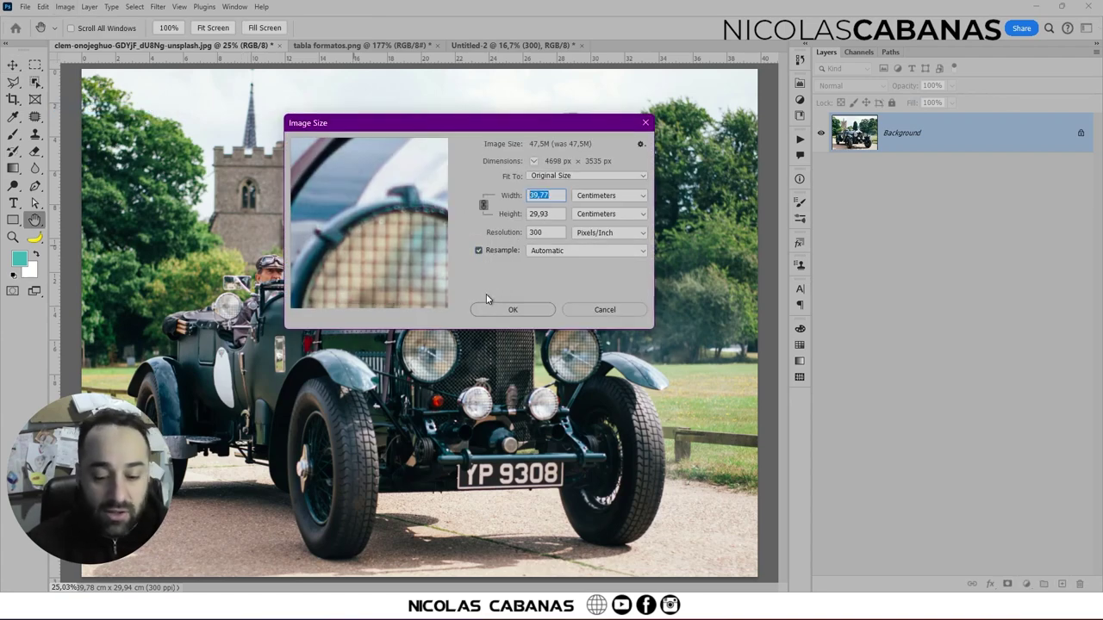
text(29,)
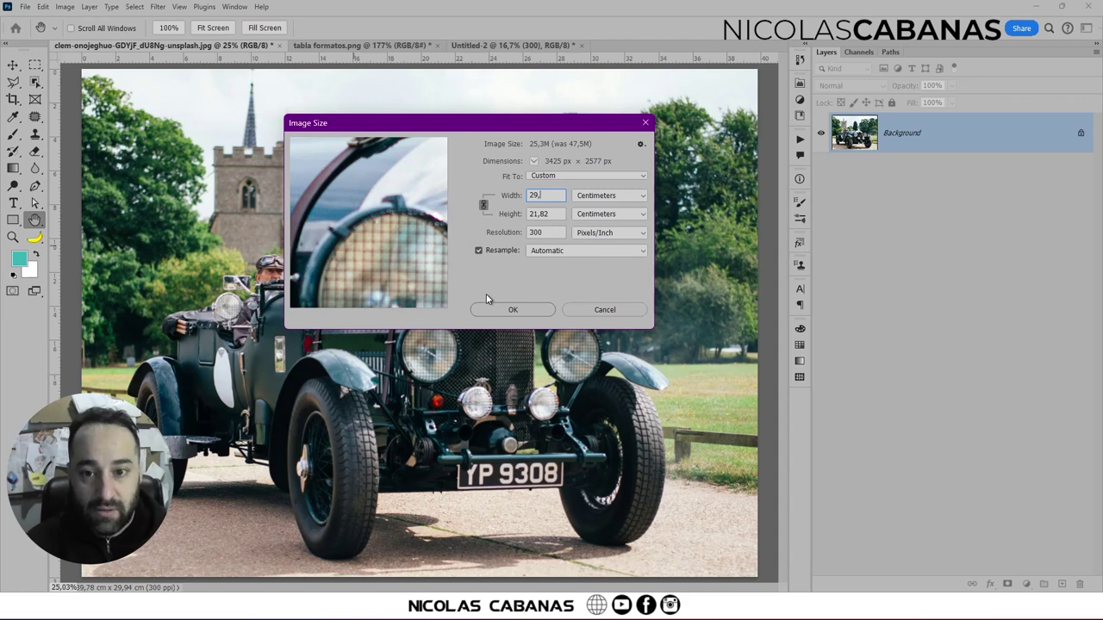
text(7)
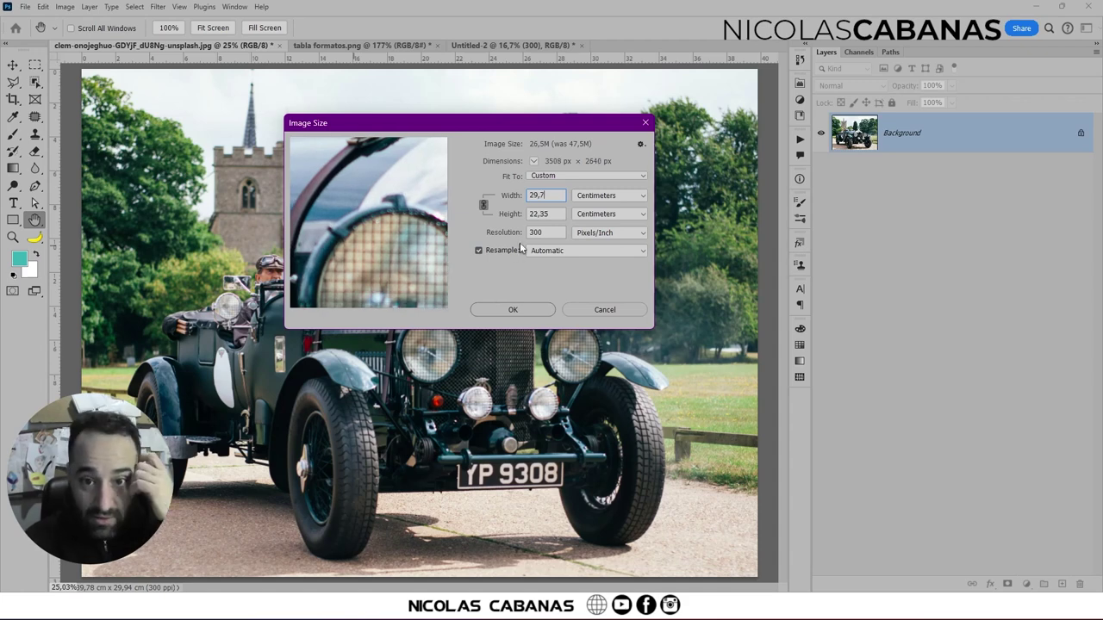
double_click(546, 214)
text(21)
double_click(543, 196)
key(Tab)
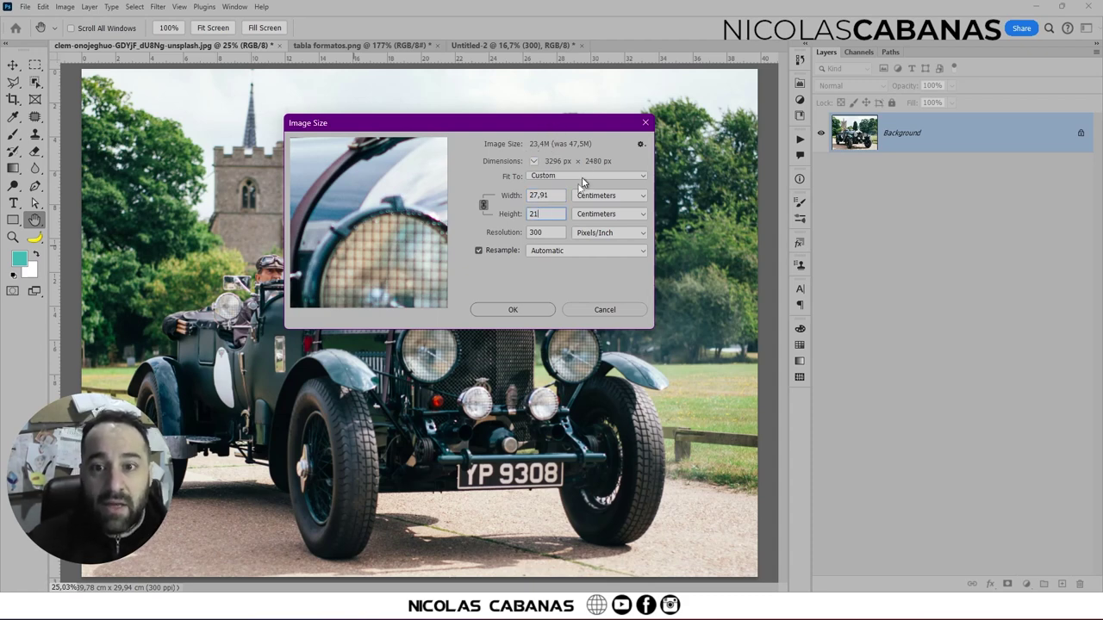
click(508, 310)
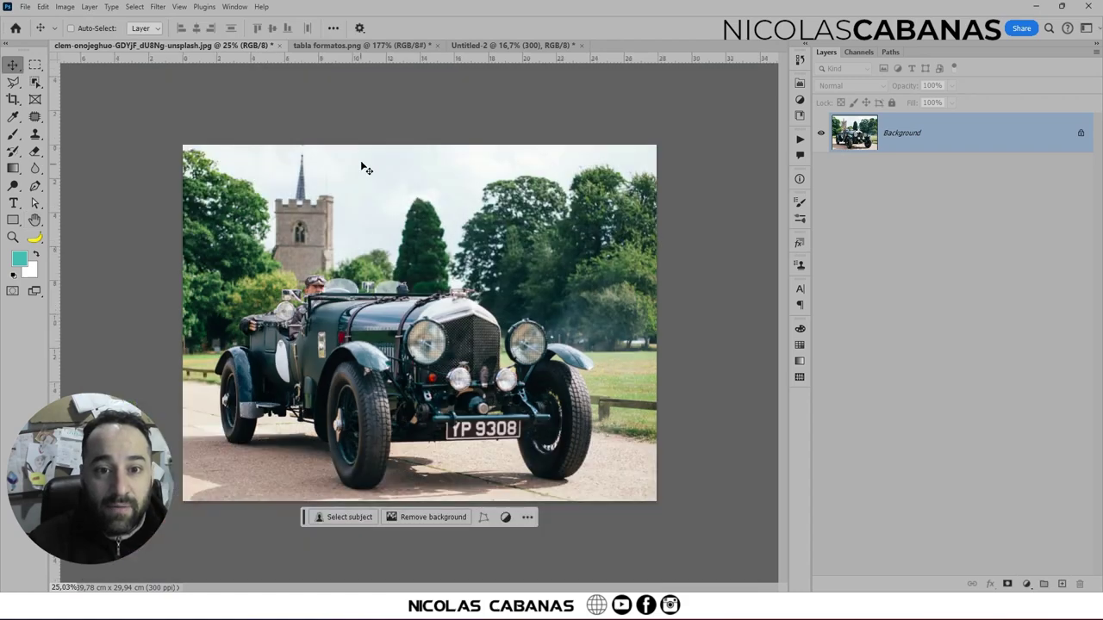
Copy the resampled photo into Untitled-2, name the layer a4, and shift it left.
drag(480, 53, 449, 436)
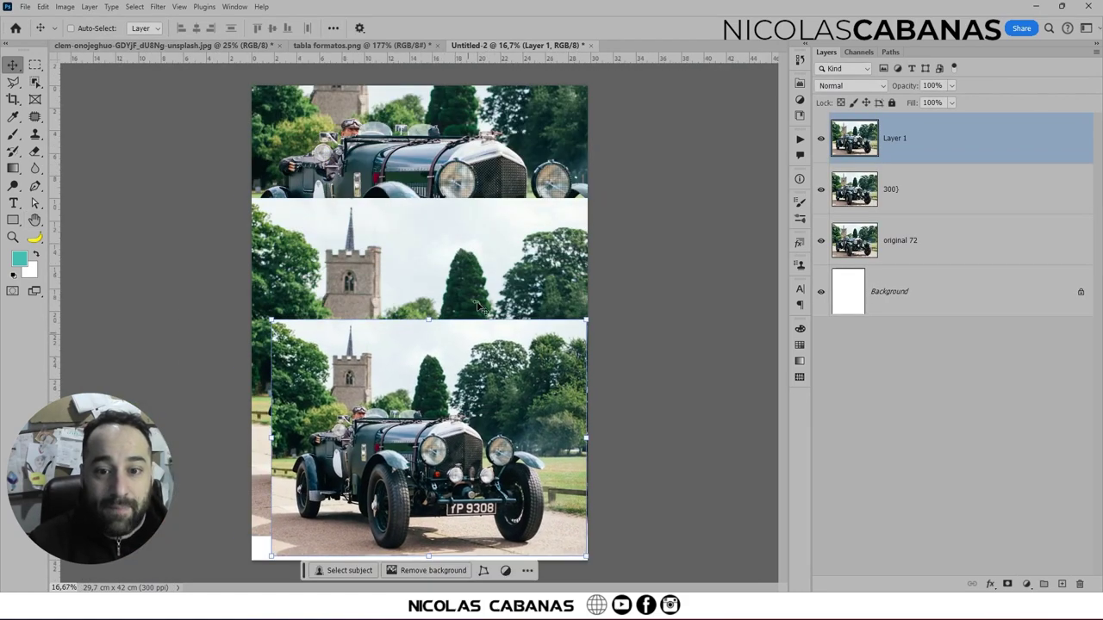
double_click(893, 138)
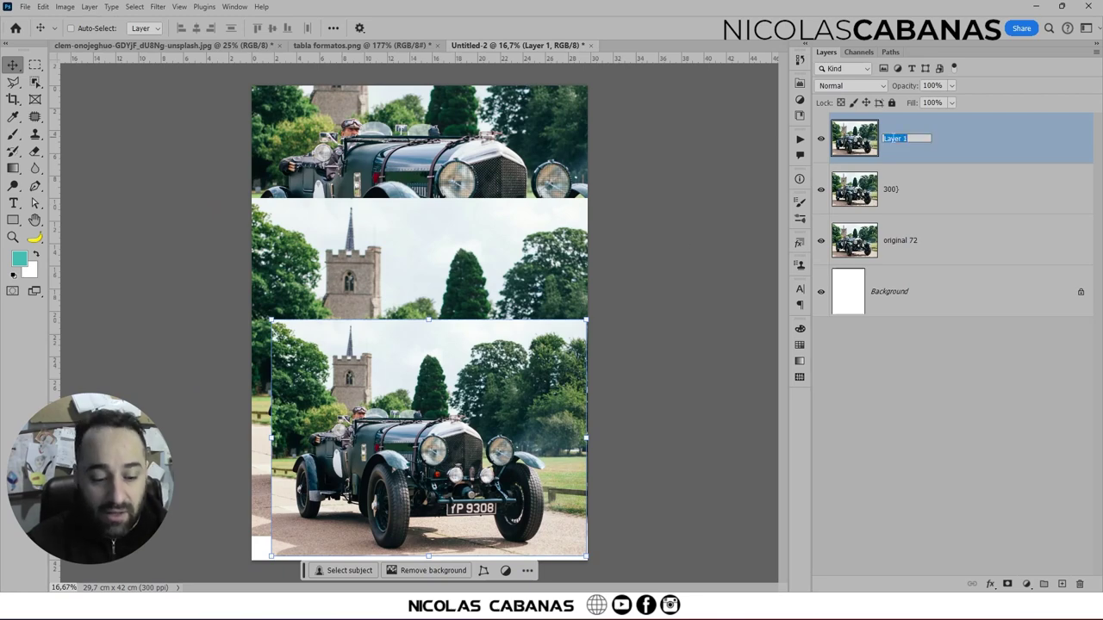
text(24)
key(Return)
mouse_move(465, 374)
mouse_down()
mouse_move(446, 379)
mouse_move(447, 348)
mouse_up()
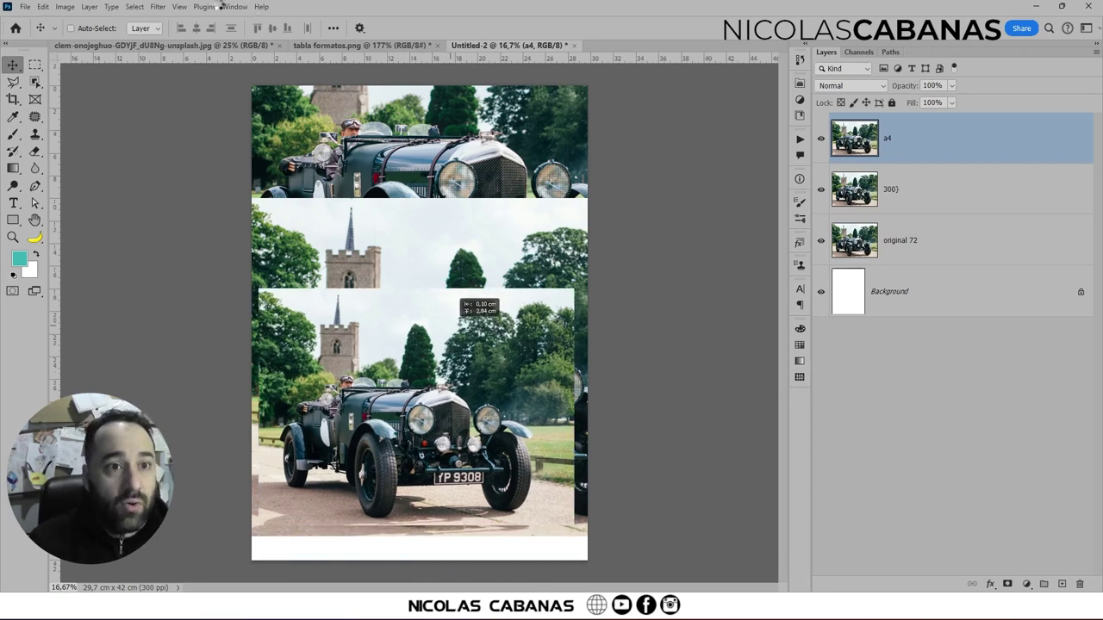
click(178, 7)
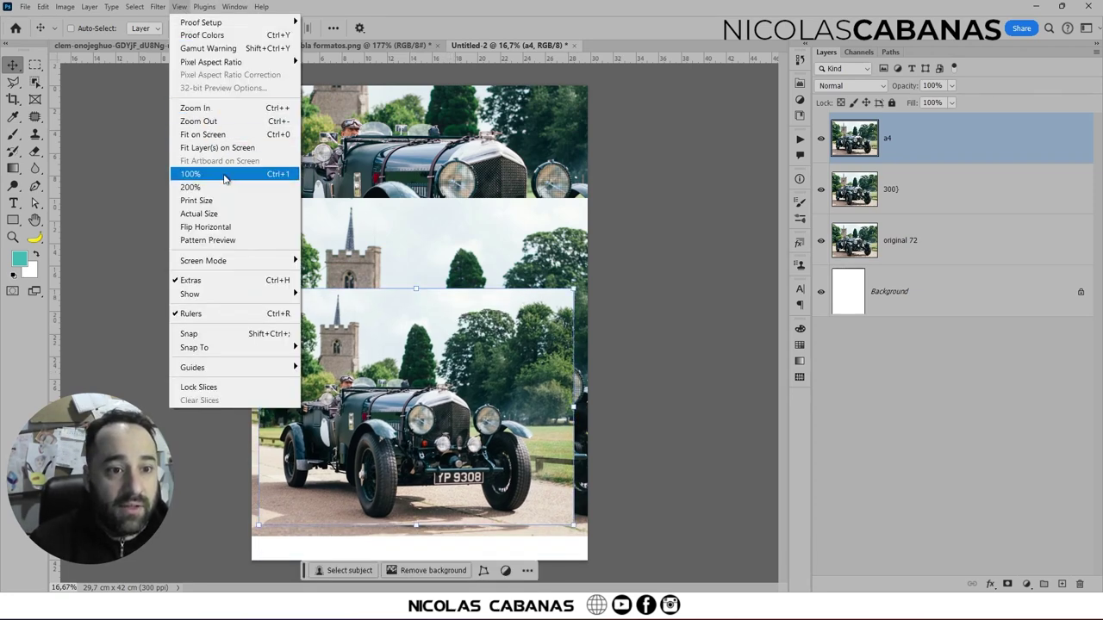
View the sheet at 100% and pan across the stacked car layers with panels hidden.
click(289, 173)
scroll(552, 415, down, 5)
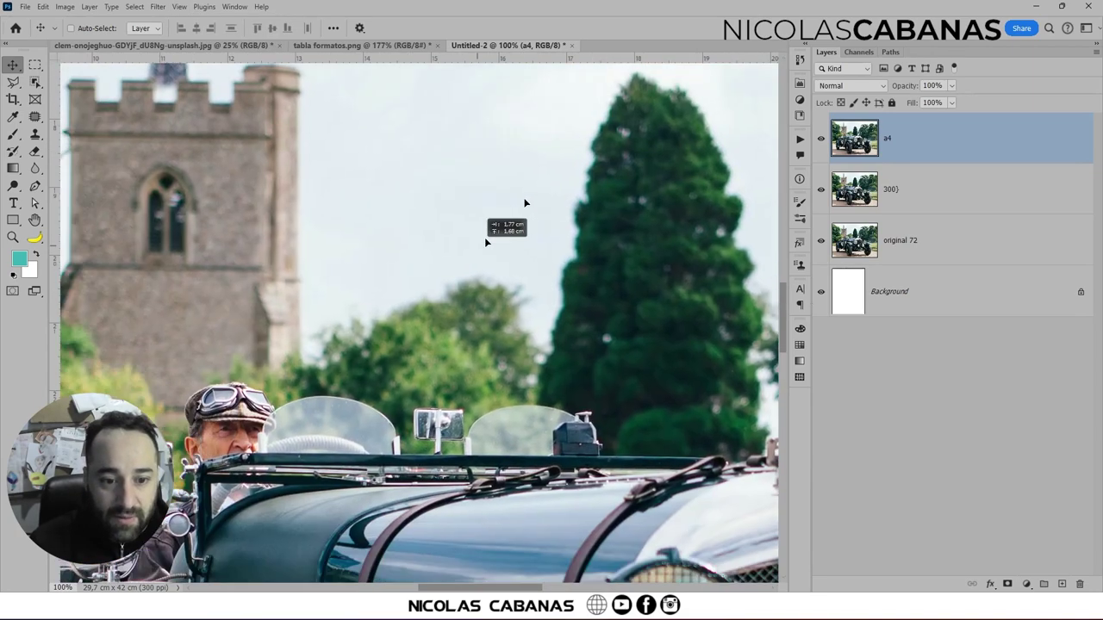
scroll(522, 235, down, 3)
scroll(522, 235, down, 3)
scroll(524, 372, up, 3)
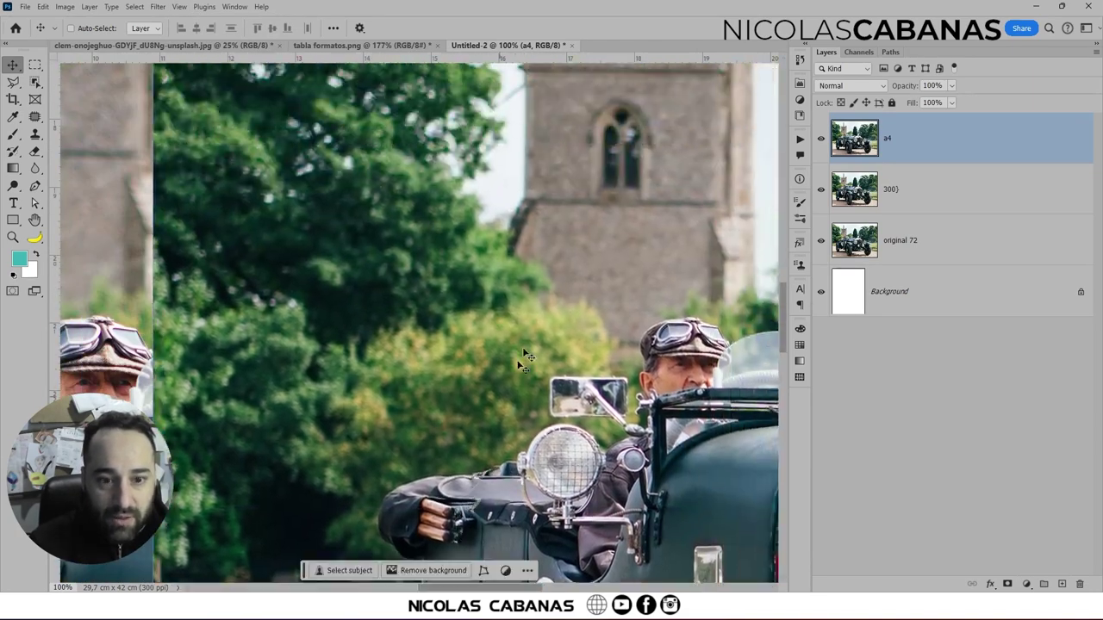
key(Tab)
drag(523, 246, 542, 236)
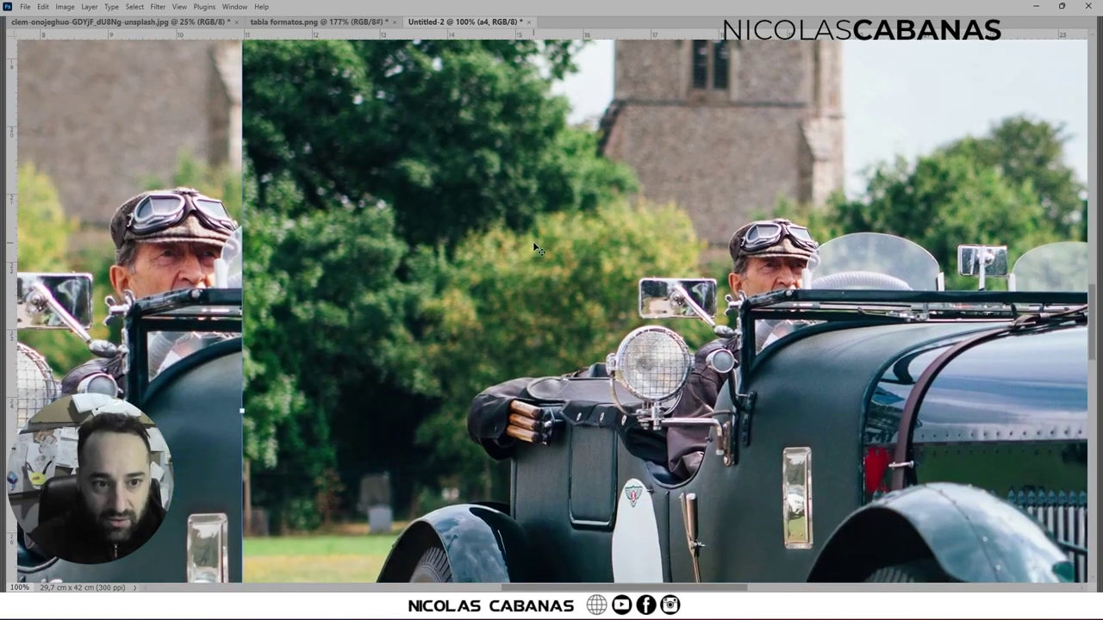
scroll(536, 251, up, 5)
scroll(560, 250, down, 6)
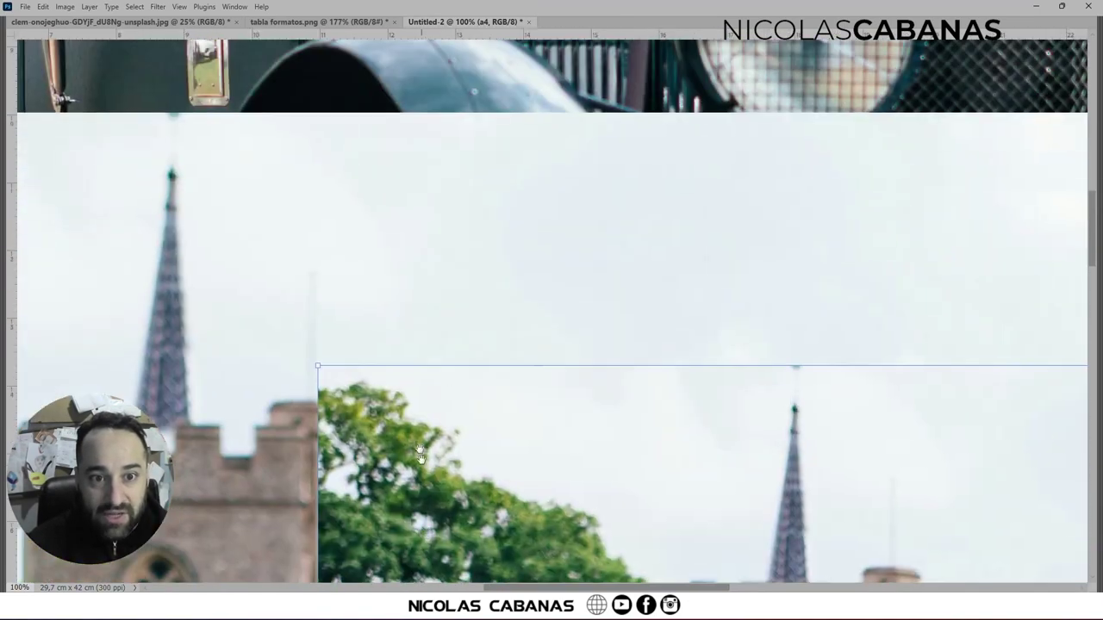
scroll(583, 251, right, 5)
scroll(583, 250, down, 2)
scroll(583, 251, right, 1)
scroll(583, 257, down, 10)
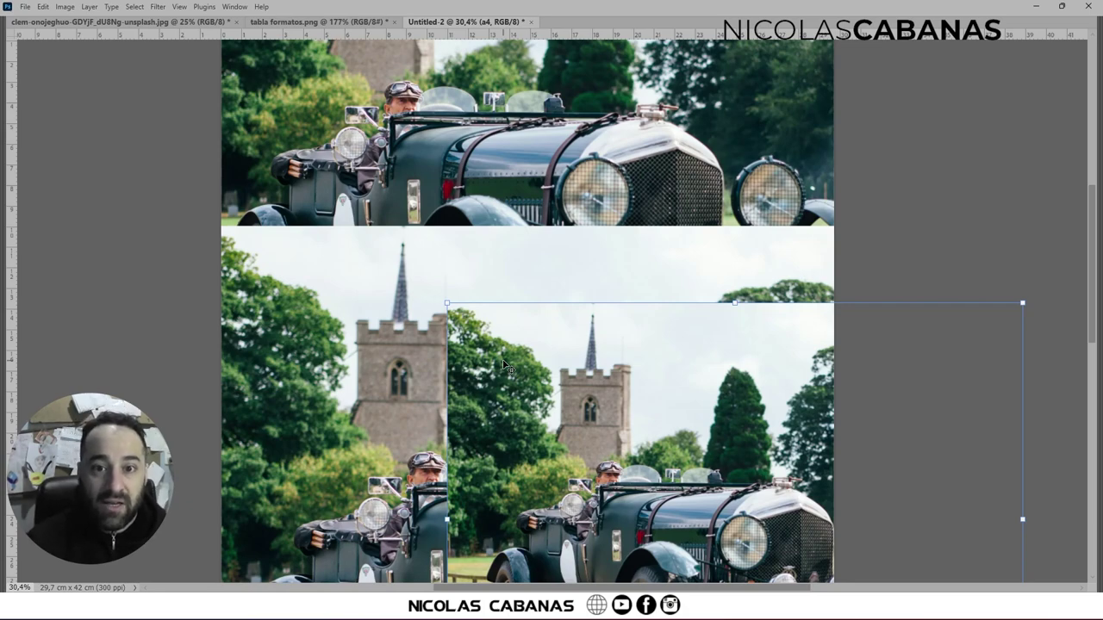
key(Tab)
Switch to the tabla formatos.png table of pixel and print sizes.
scroll(505, 369, down, 2)
scroll(455, 320, down, 3)
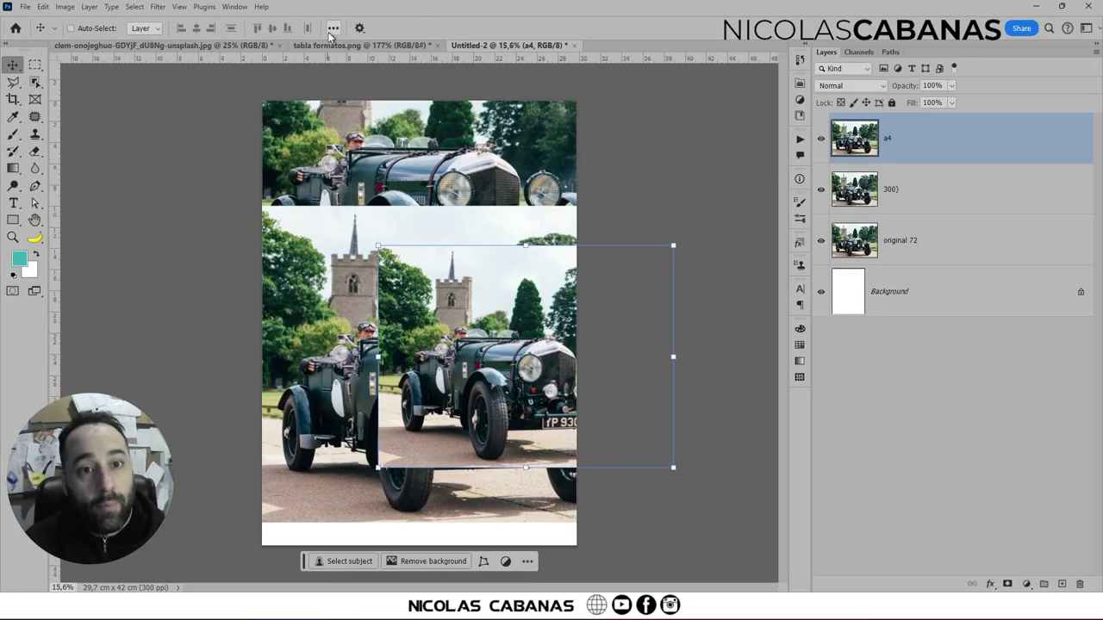
click(320, 45)
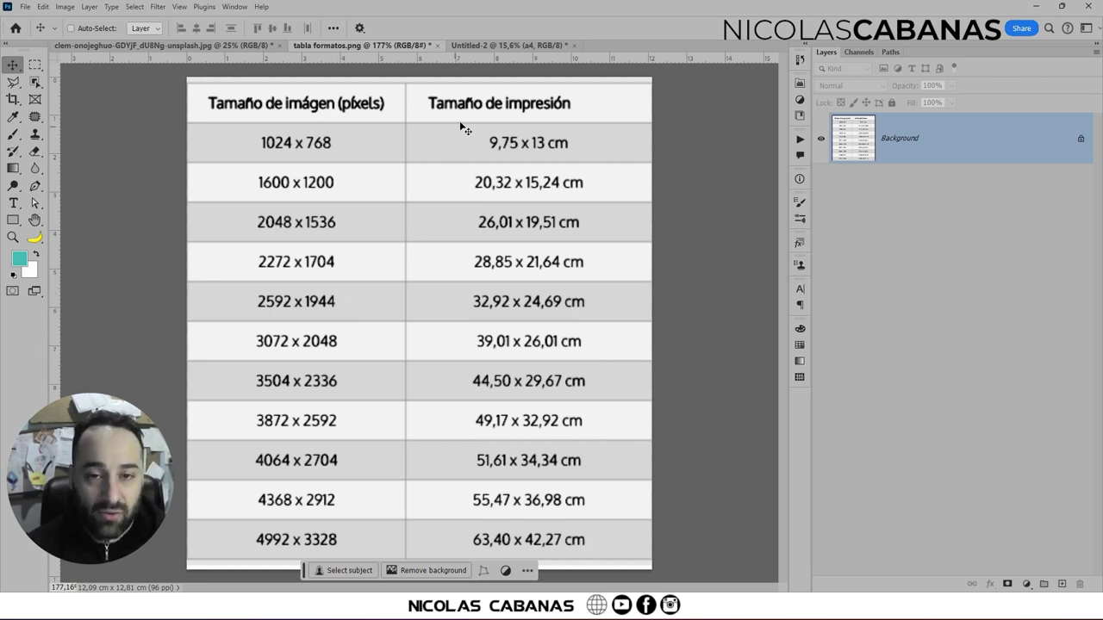
Go via Untitled-2 back to the clem-onojeghuo unsplash.jpg car photo document.
click(499, 45)
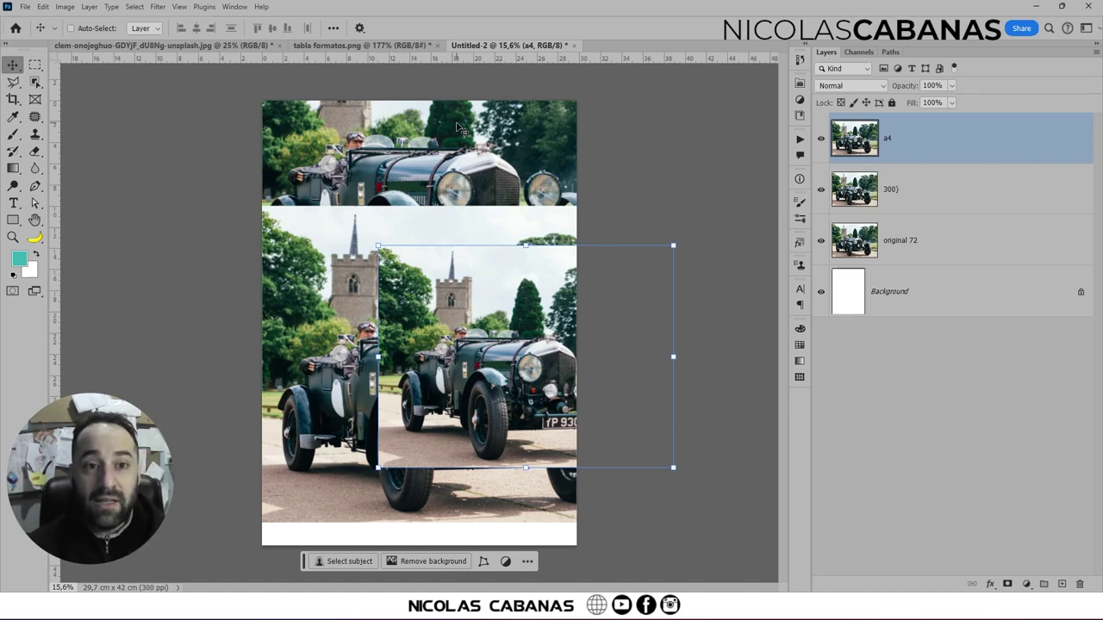
click(146, 47)
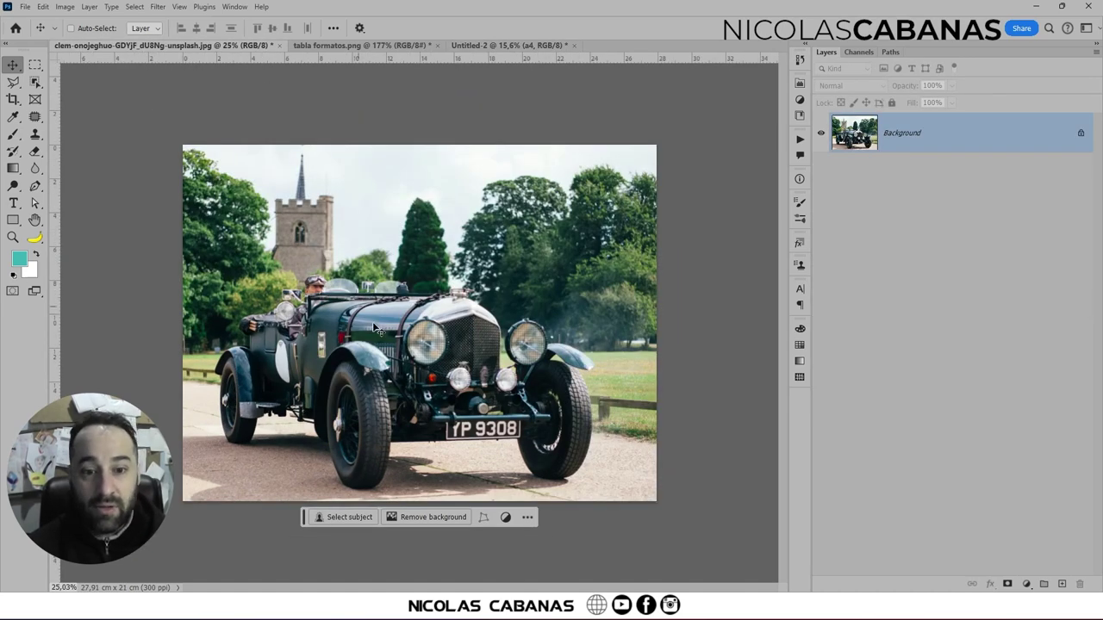
Resample the car photo to 1200 pixels wide (1200 × 903 px) at 72 ppi.
click(64, 6)
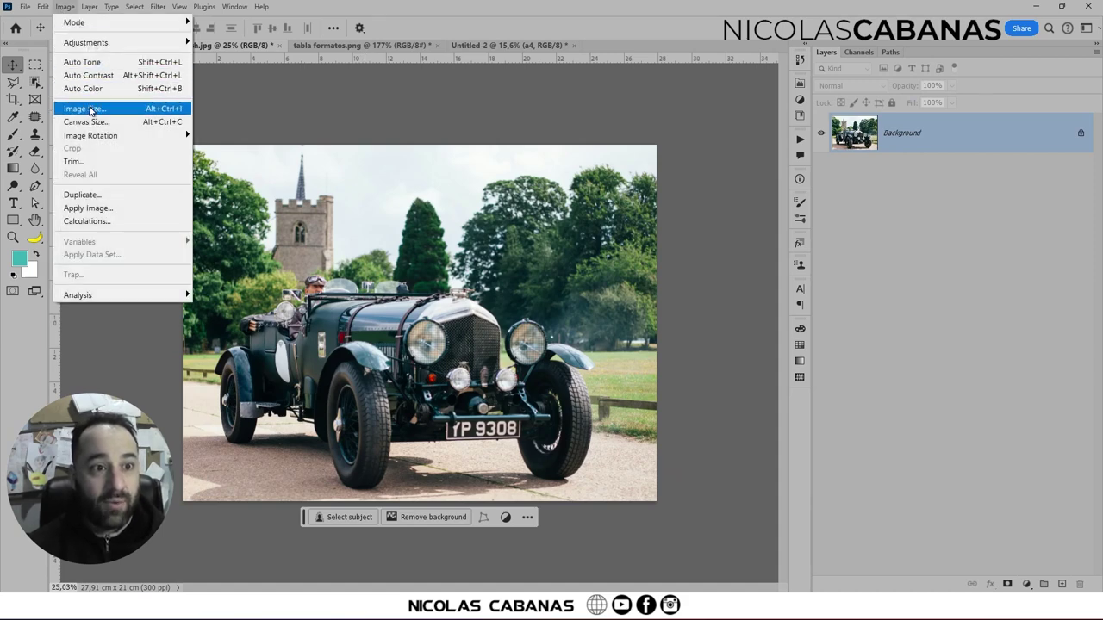
click(90, 110)
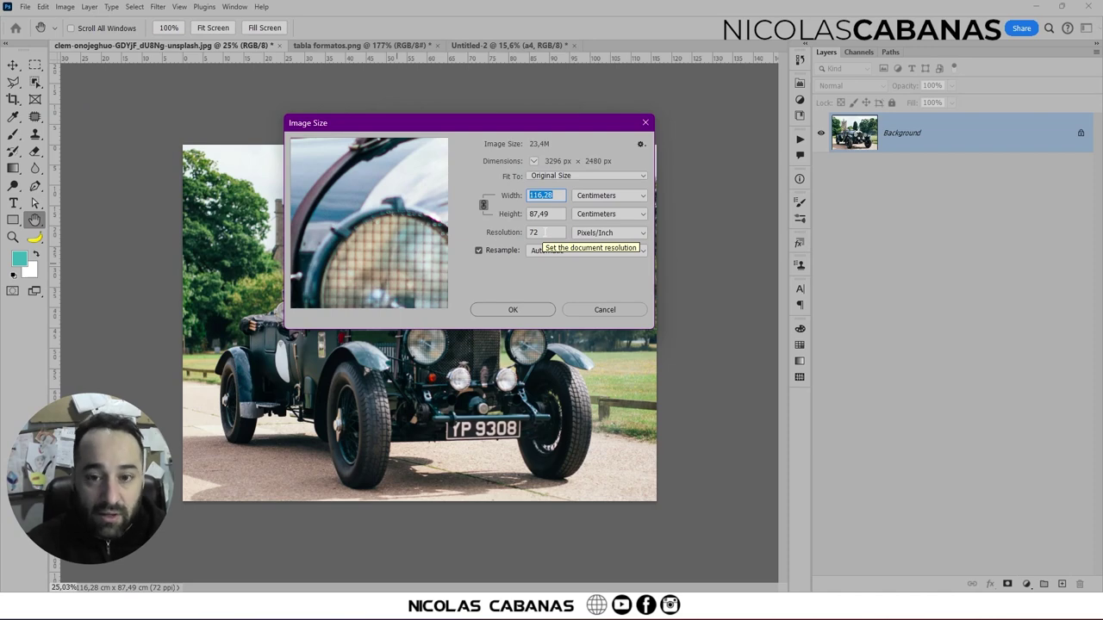
click(608, 196)
click(593, 221)
double_click(549, 200)
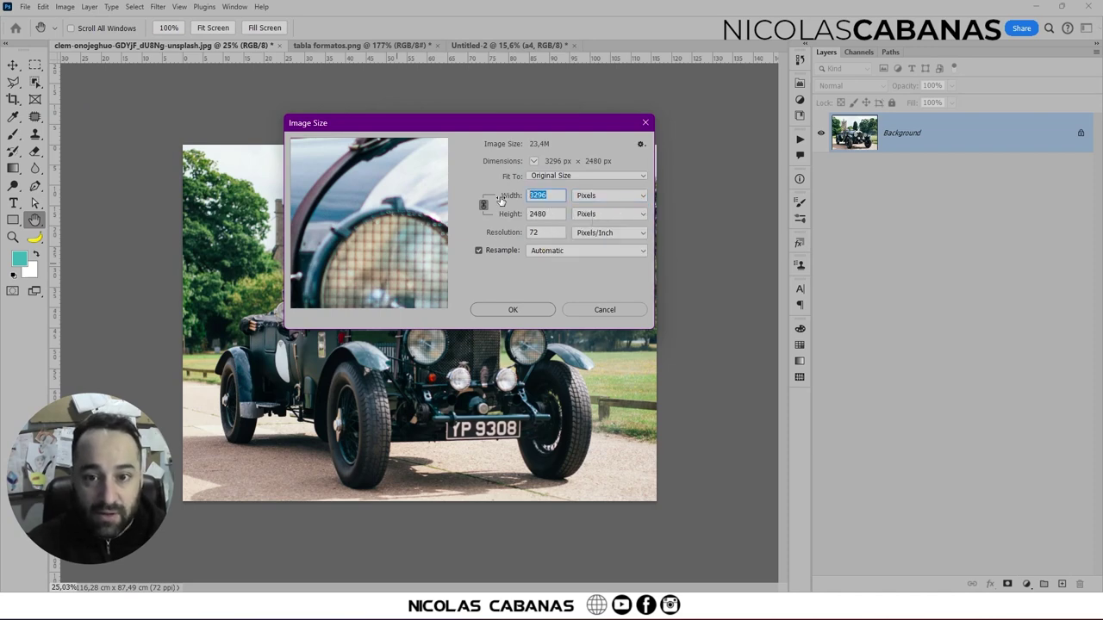
text(1200)
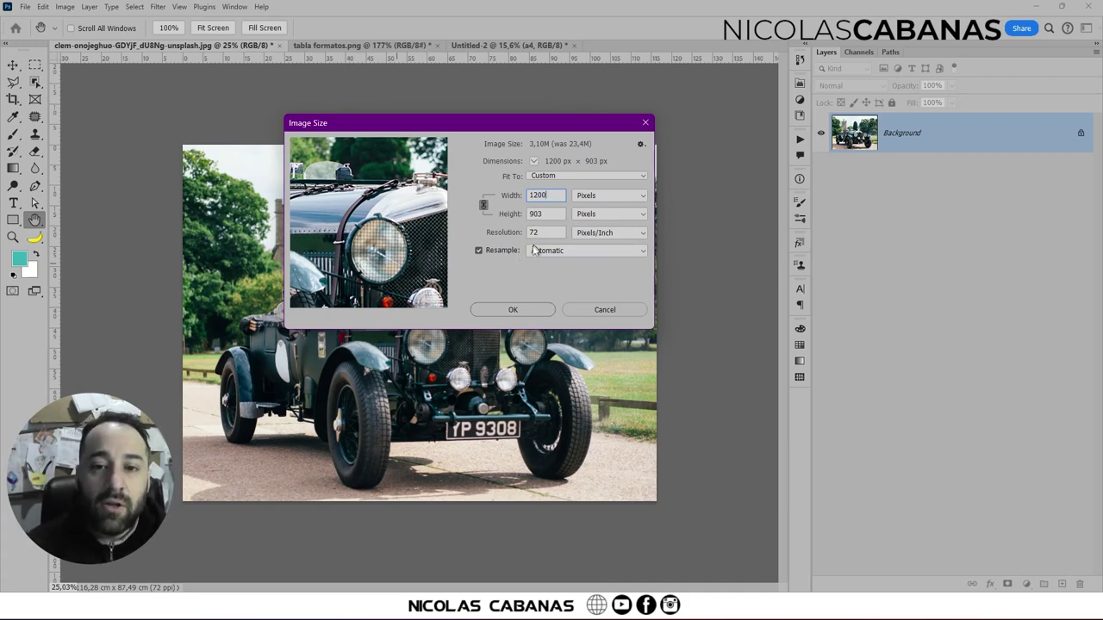
click(513, 311)
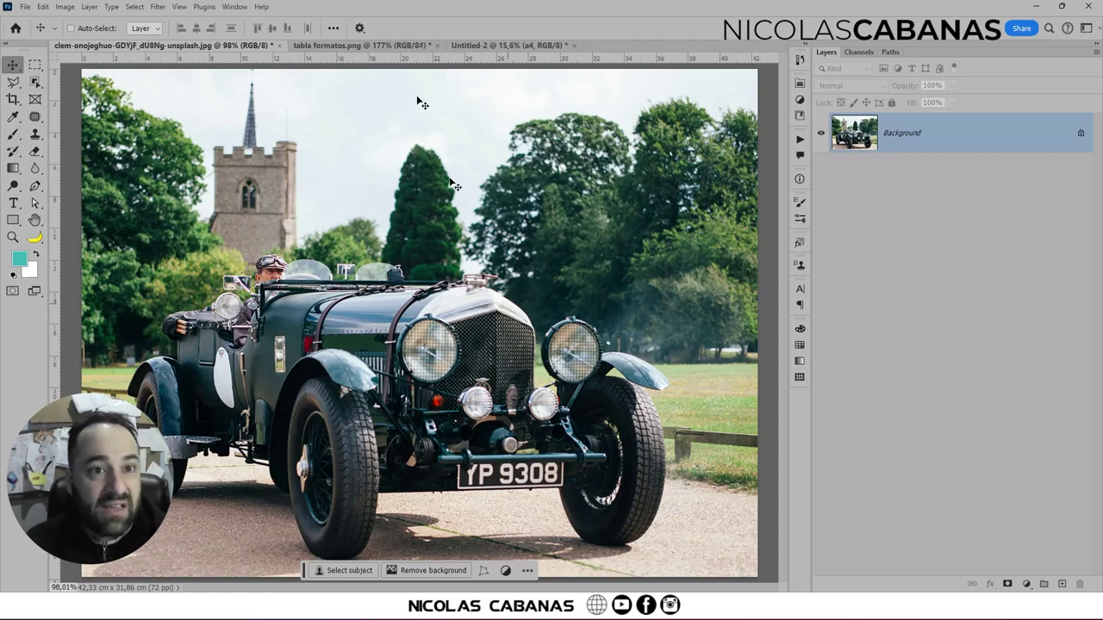
View the photo at 100% and reopen Image Size showing 1200 × 903 px at 72 ppi.
click(181, 7)
click(190, 174)
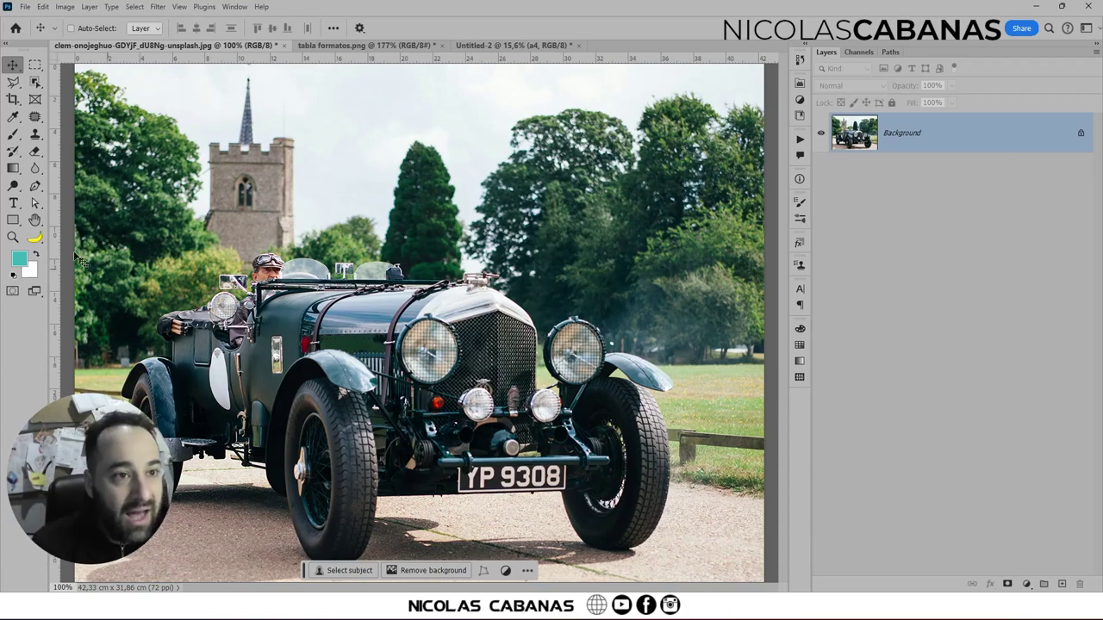
key(alt+i)
click(120, 110)
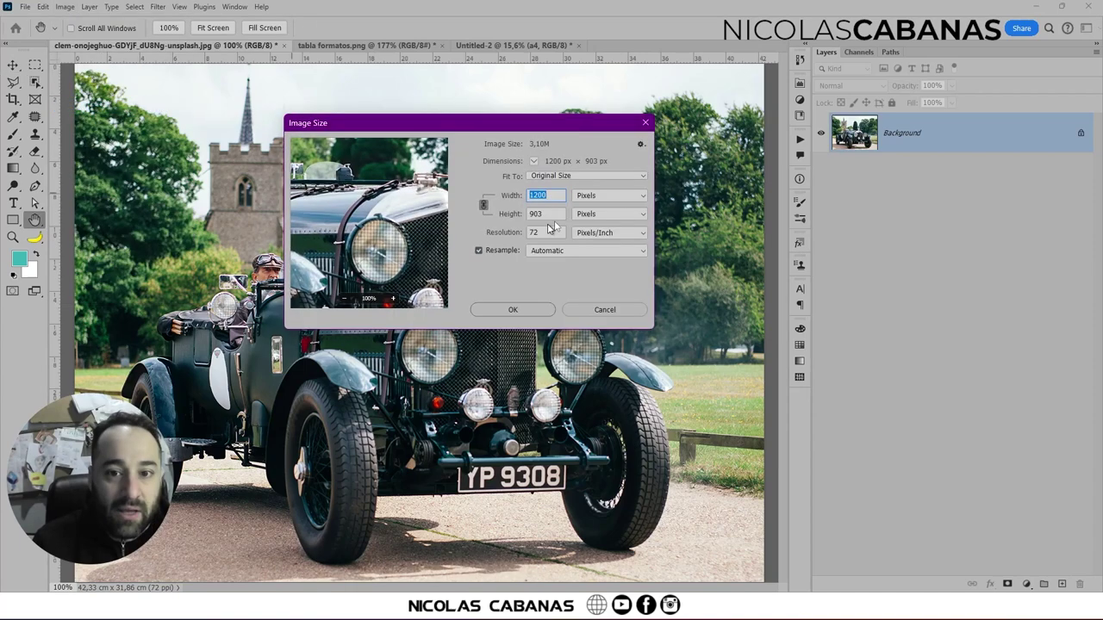
Check the print size in centimetres (42,33 × 31,86 cm), cancel, and switch to Untitled-2.
click(593, 200)
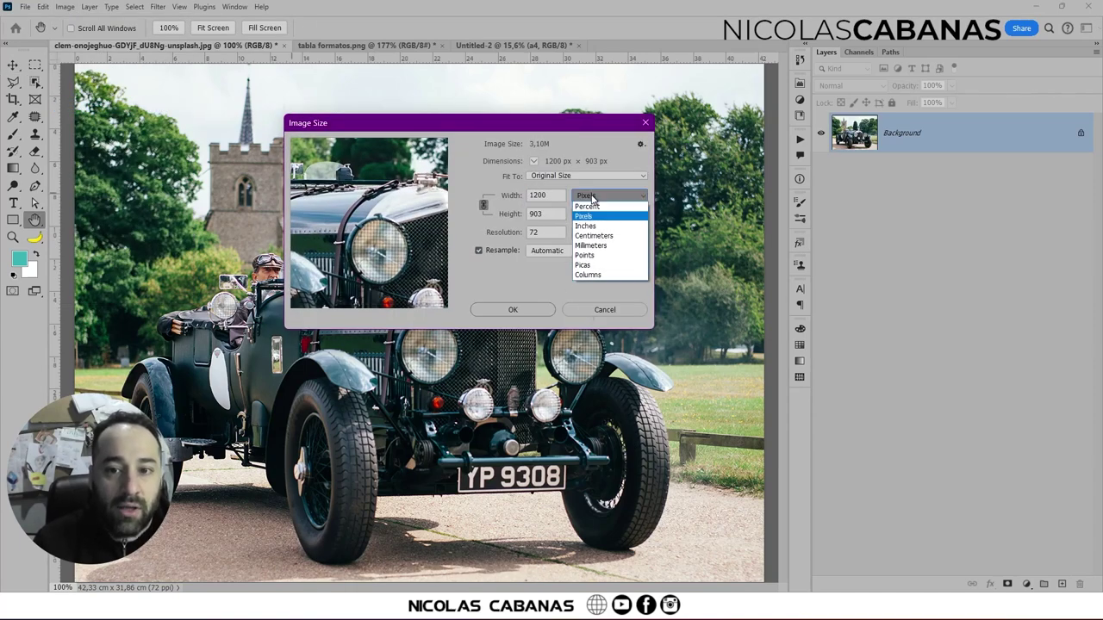
click(606, 236)
key(Tab)
key(Tab)
key(Tab)
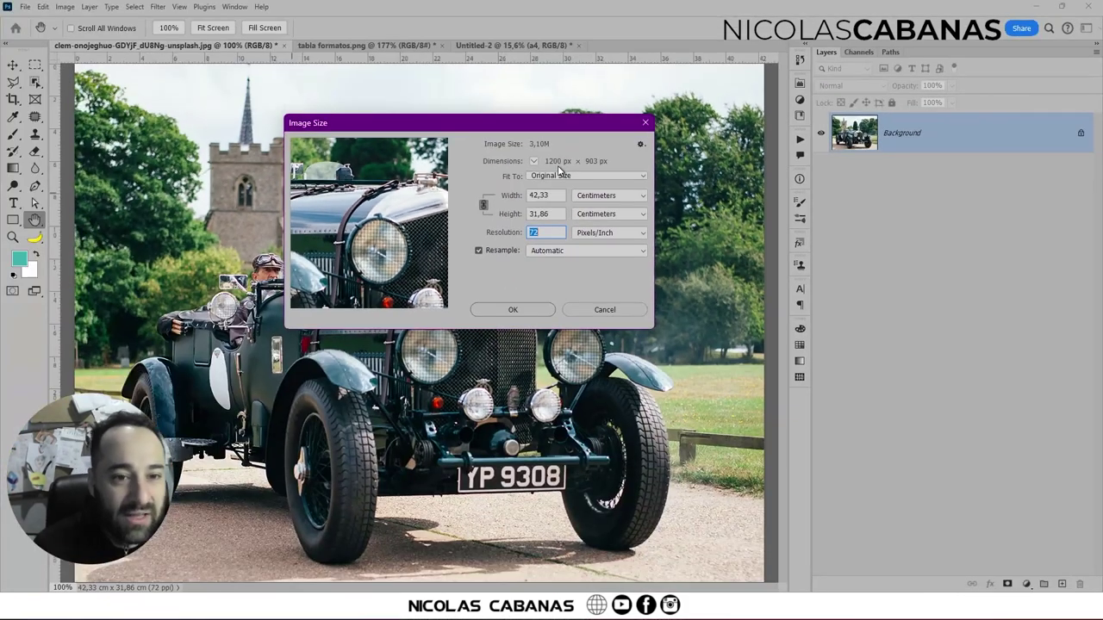
click(588, 309)
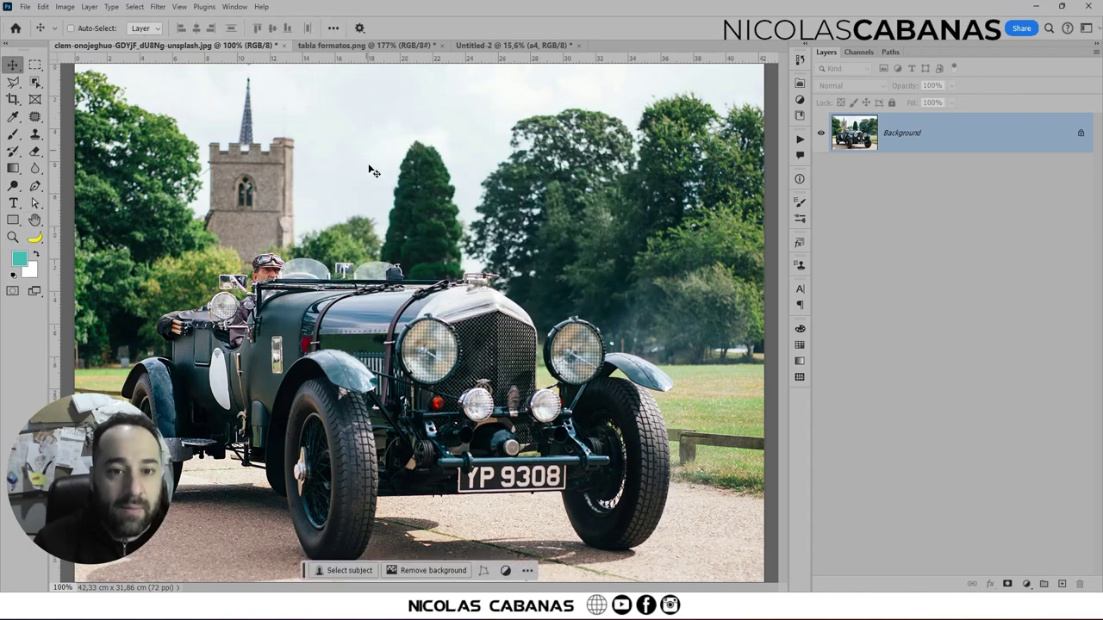
click(486, 46)
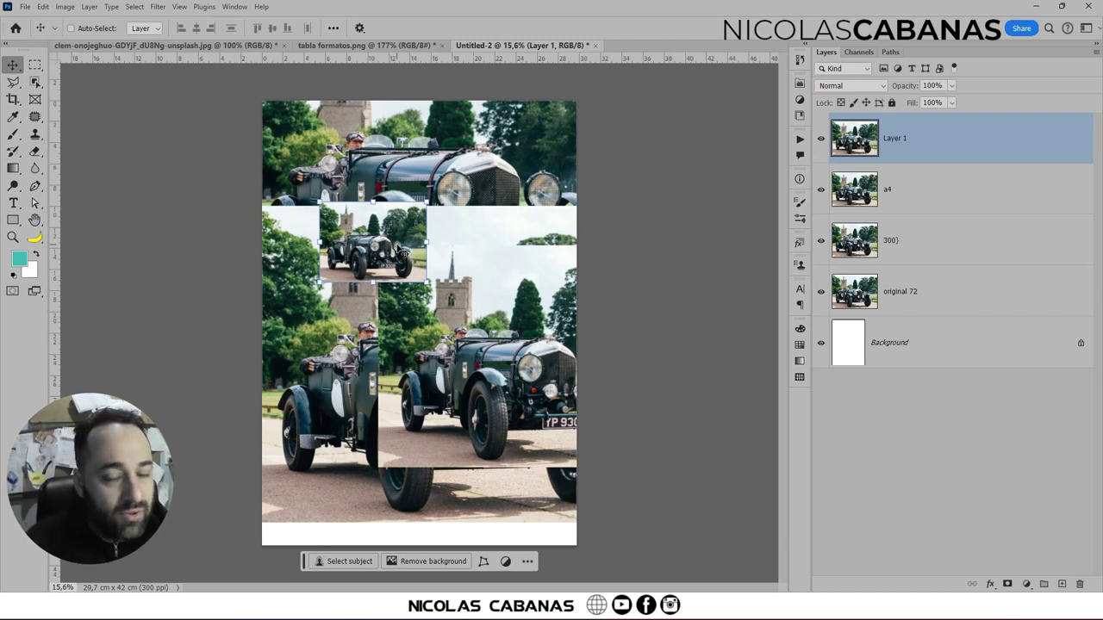
Switch back to the clem-onojeghuo car photo document.
click(148, 45)
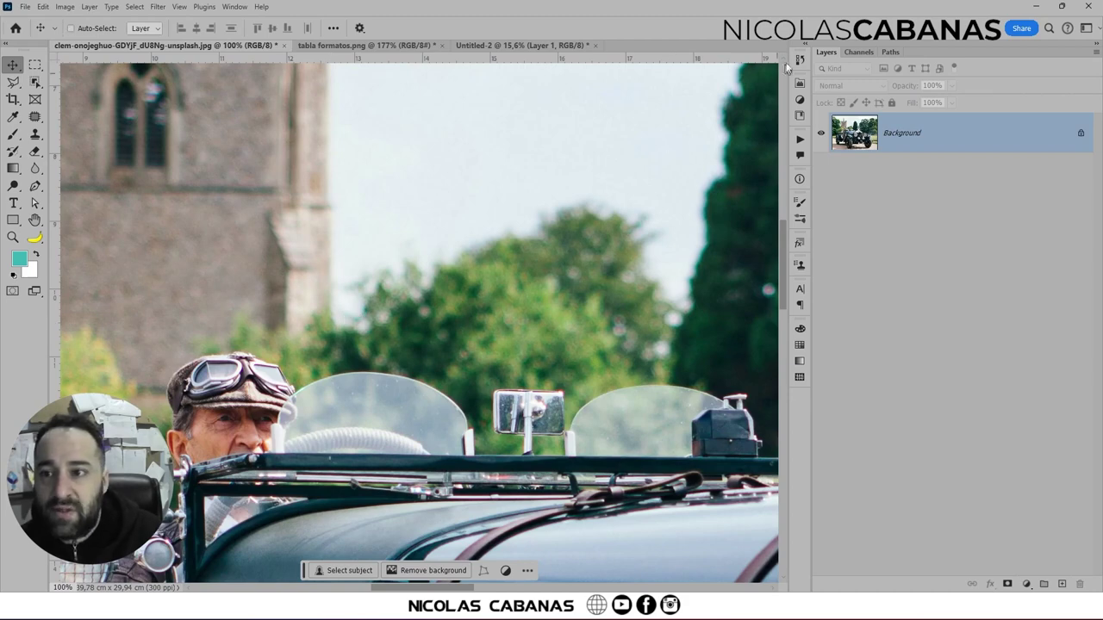
Show the History panel, preview an A4 300 dpi fit in centimetres, then cancel it.
click(800, 61)
click(65, 6)
click(90, 108)
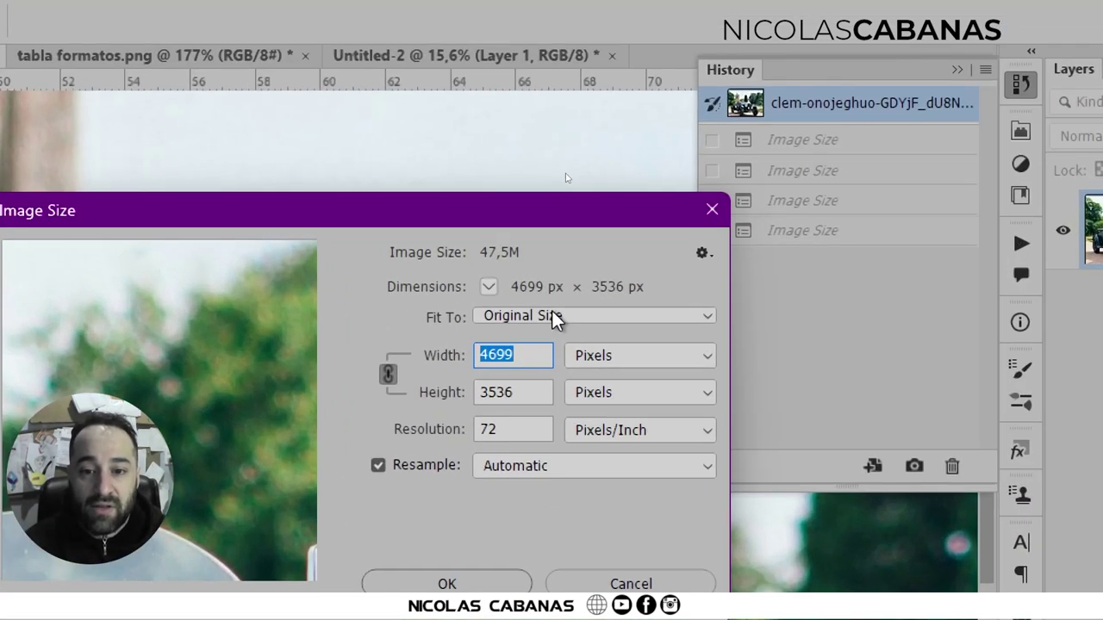
click(565, 176)
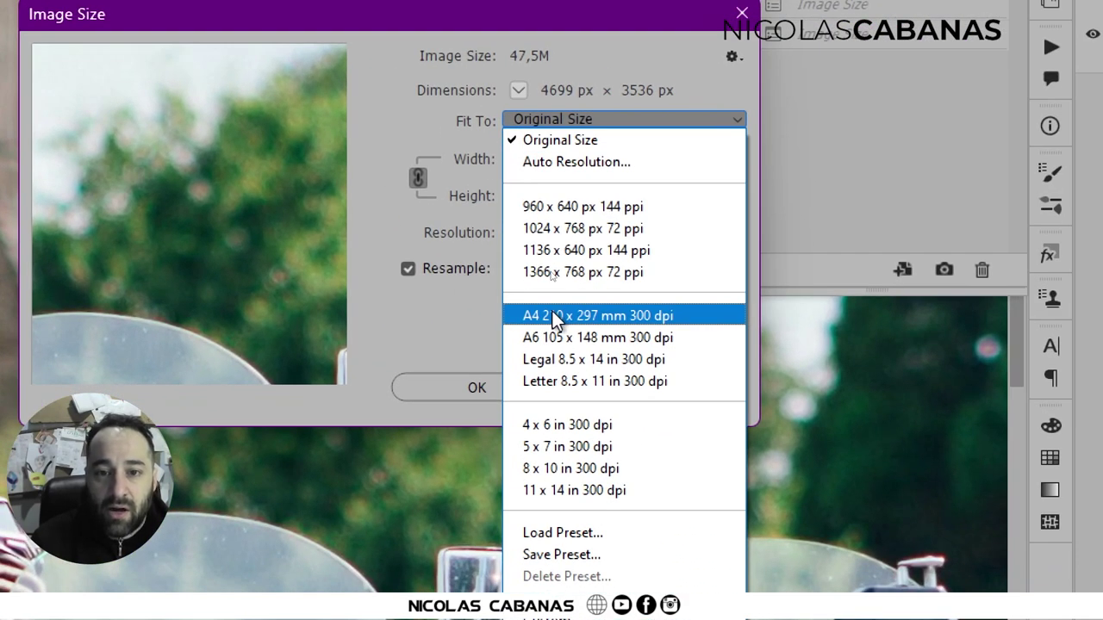
click(553, 316)
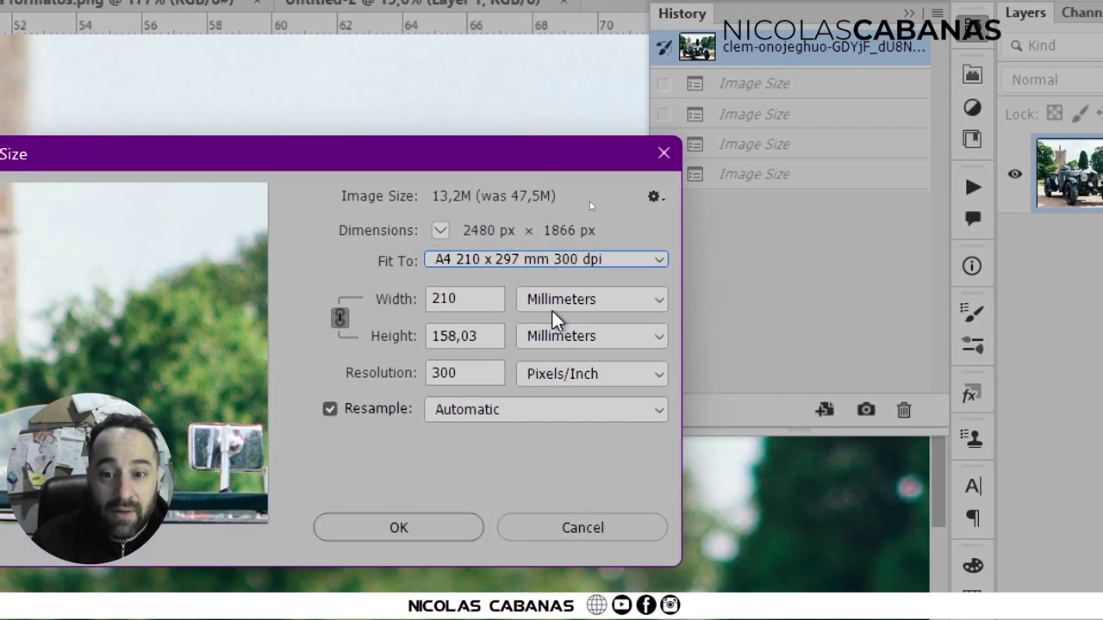
click(580, 362)
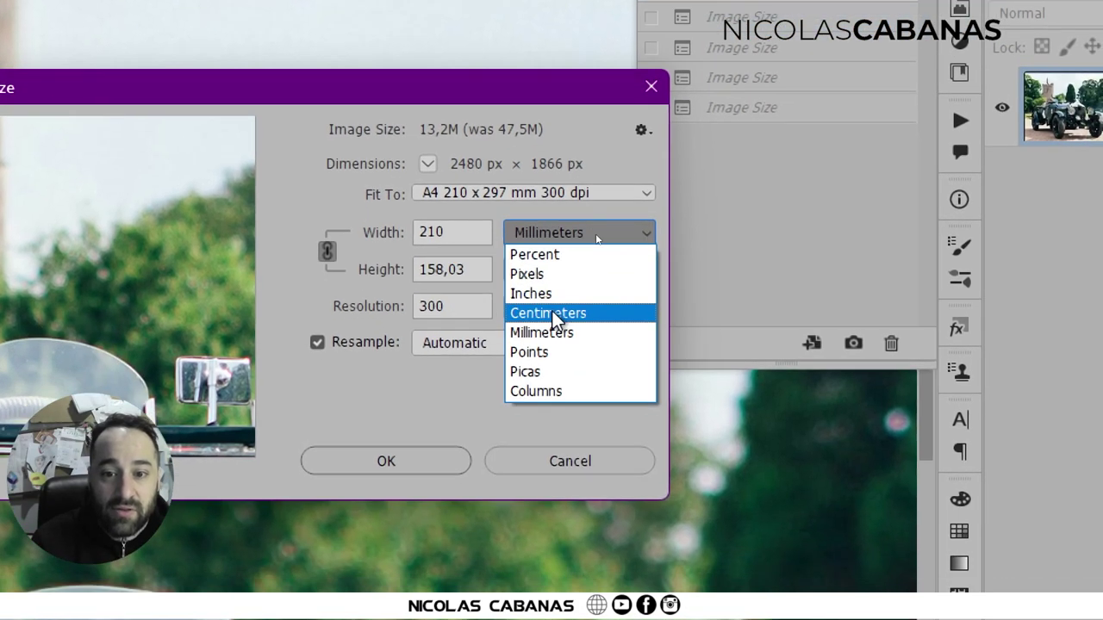
click(554, 314)
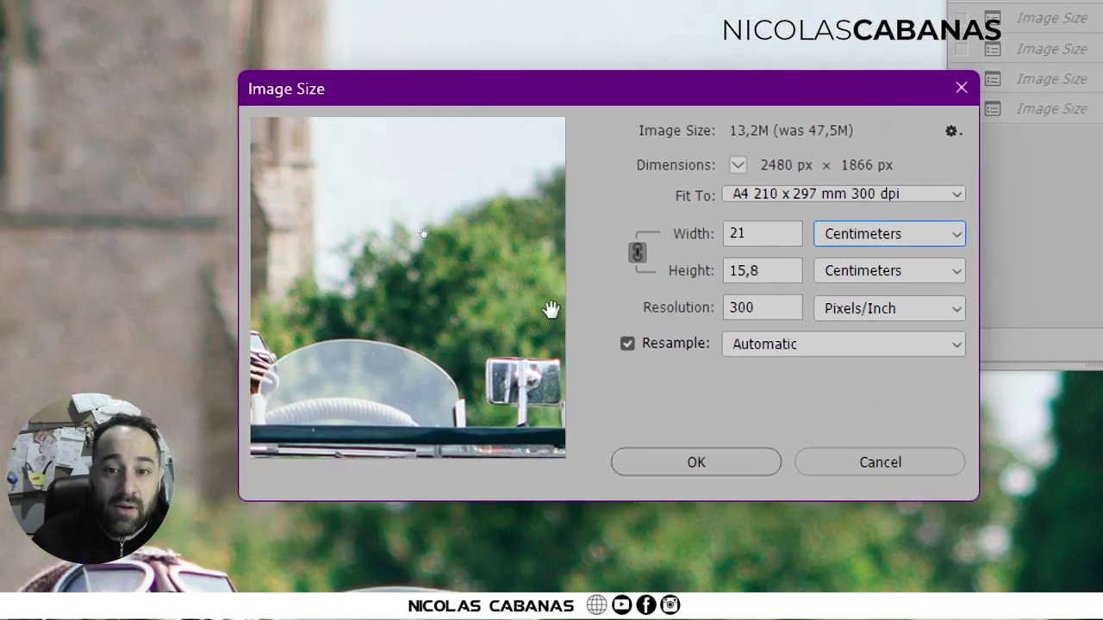
drag(552, 308, 551, 309)
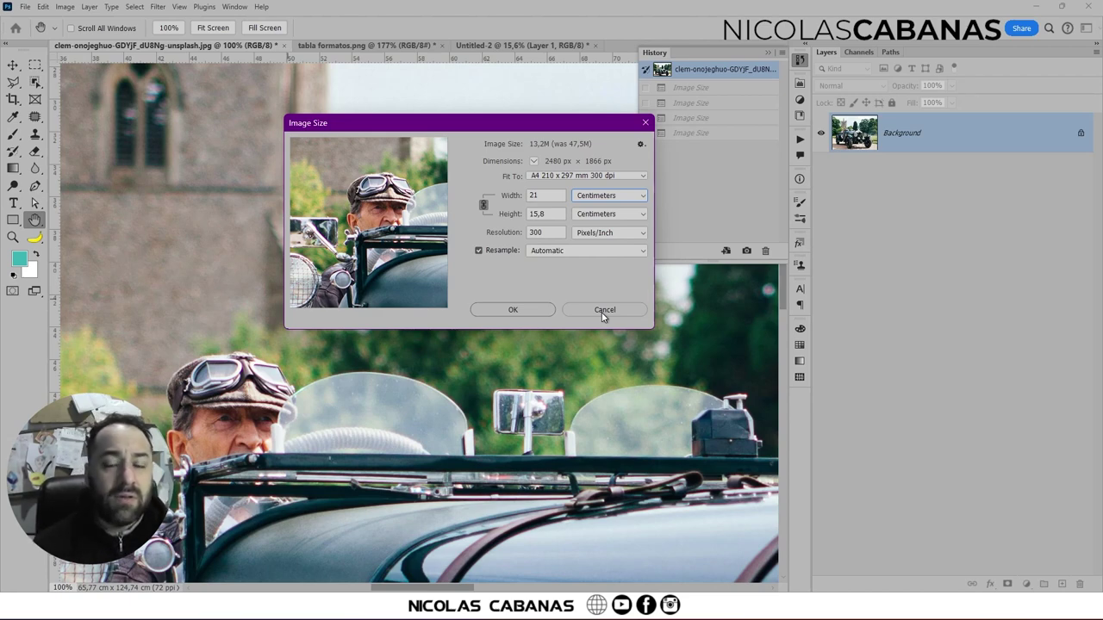
click(603, 313)
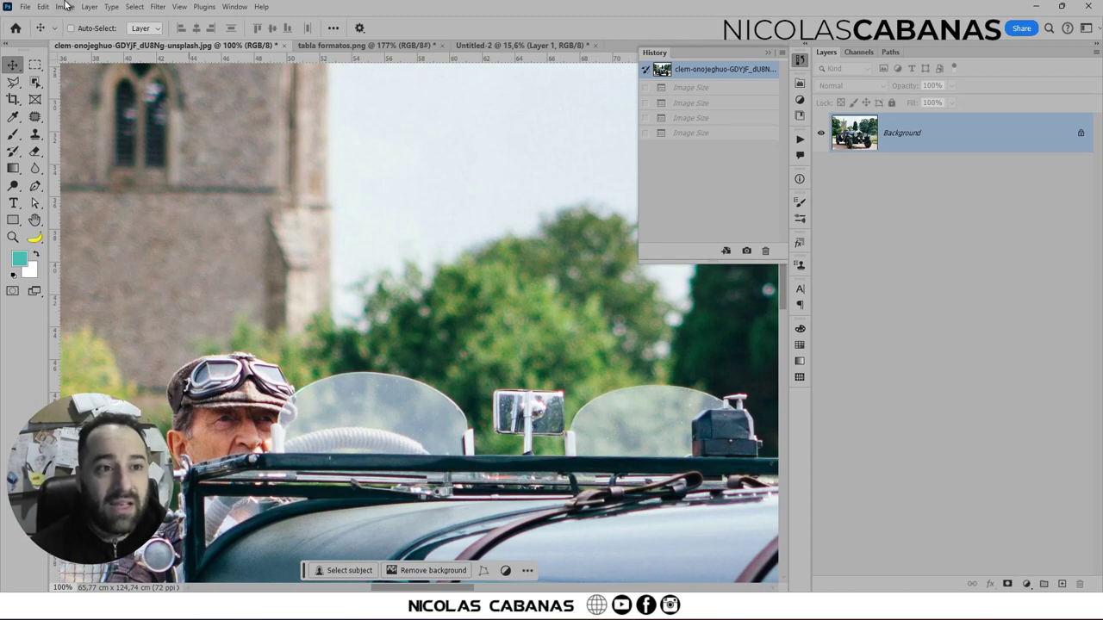
Re-set the car photo to 300 ppi with Resample off (39,78 × 29,94 cm), then reopen Image Size.
click(66, 6)
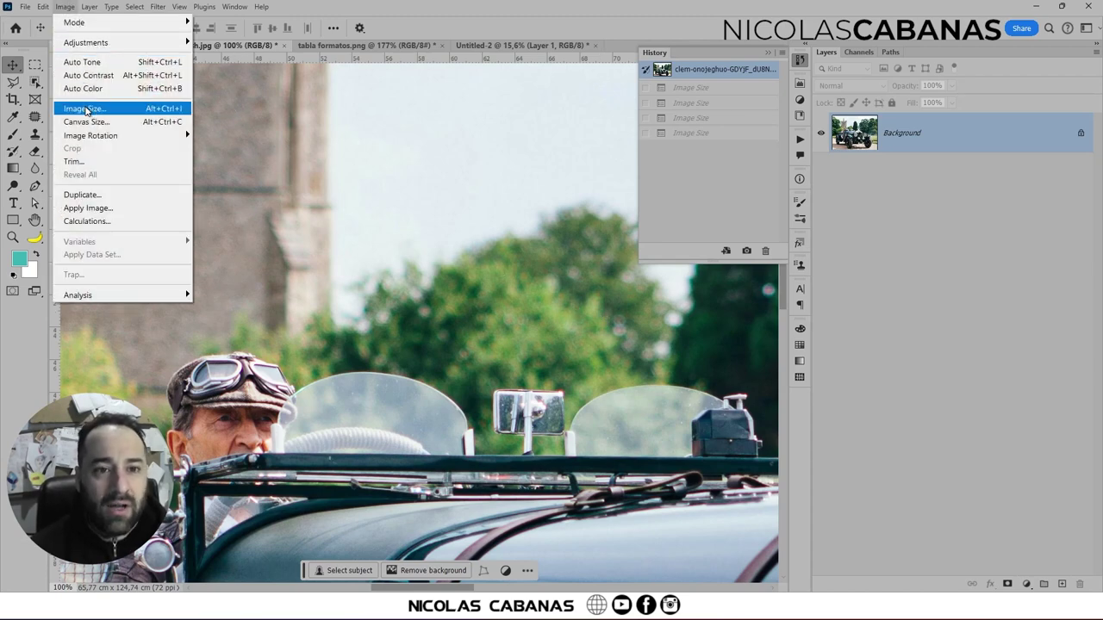
click(87, 111)
double_click(545, 230)
text(300)
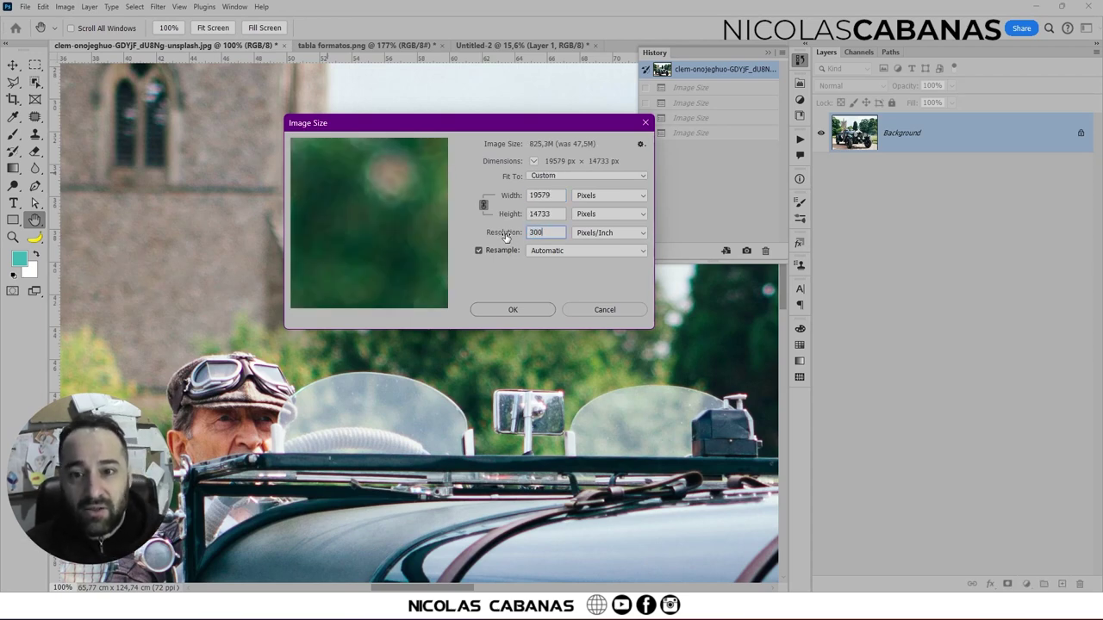
key(ctrl+z)
click(478, 249)
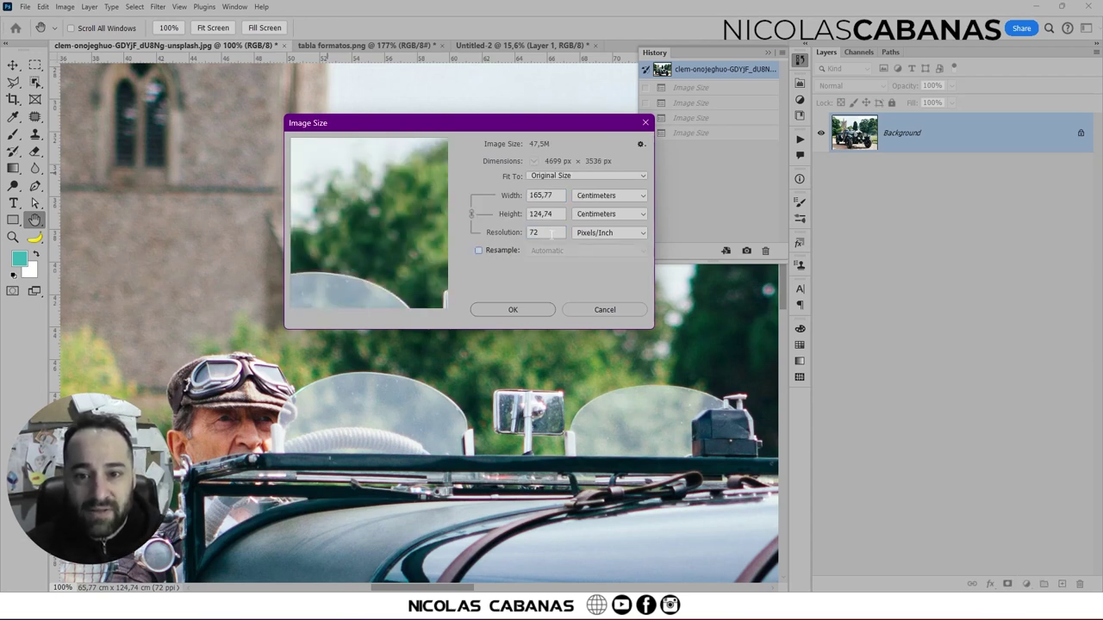
text(300)
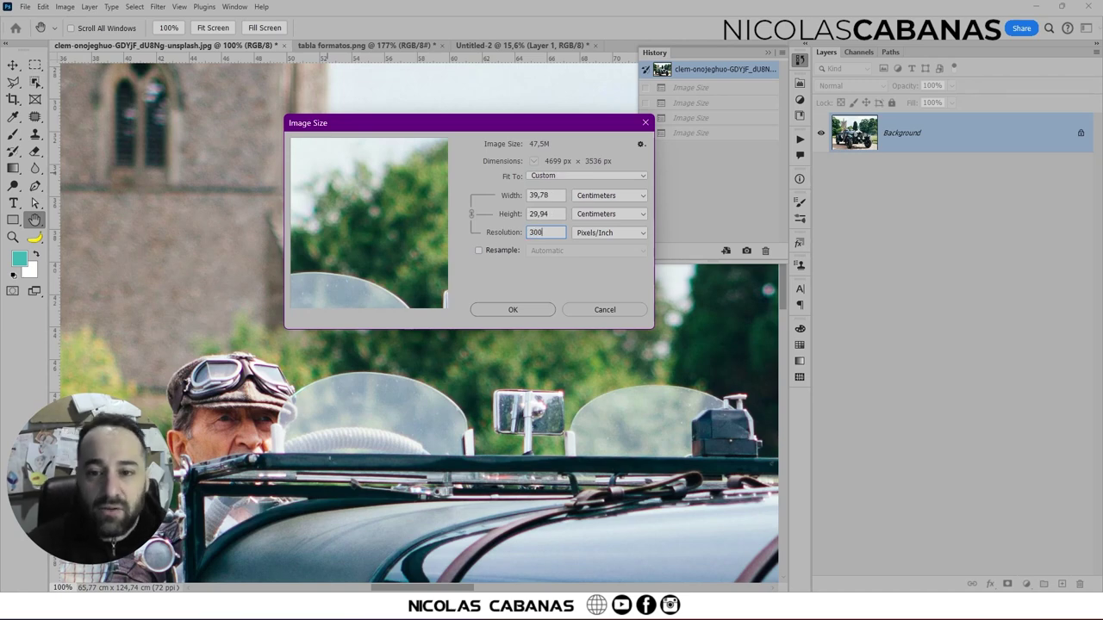
click(517, 309)
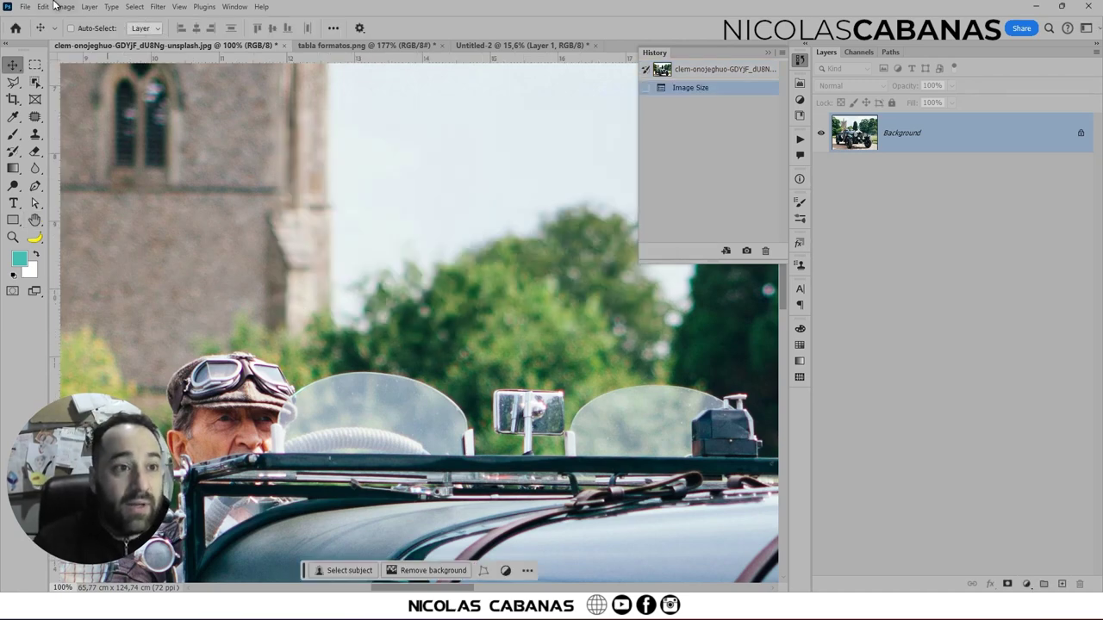
click(65, 6)
click(129, 109)
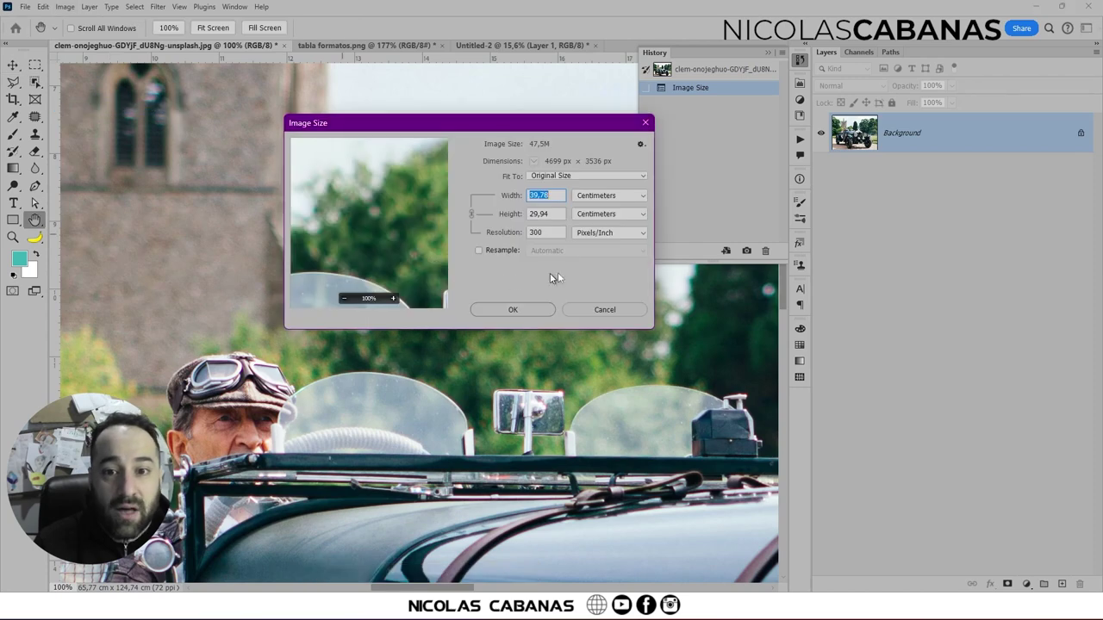
Trial a 300 pixels/centimetre resolution, then cancel so the photo stays at 300 ppi.
click(586, 232)
click(602, 254)
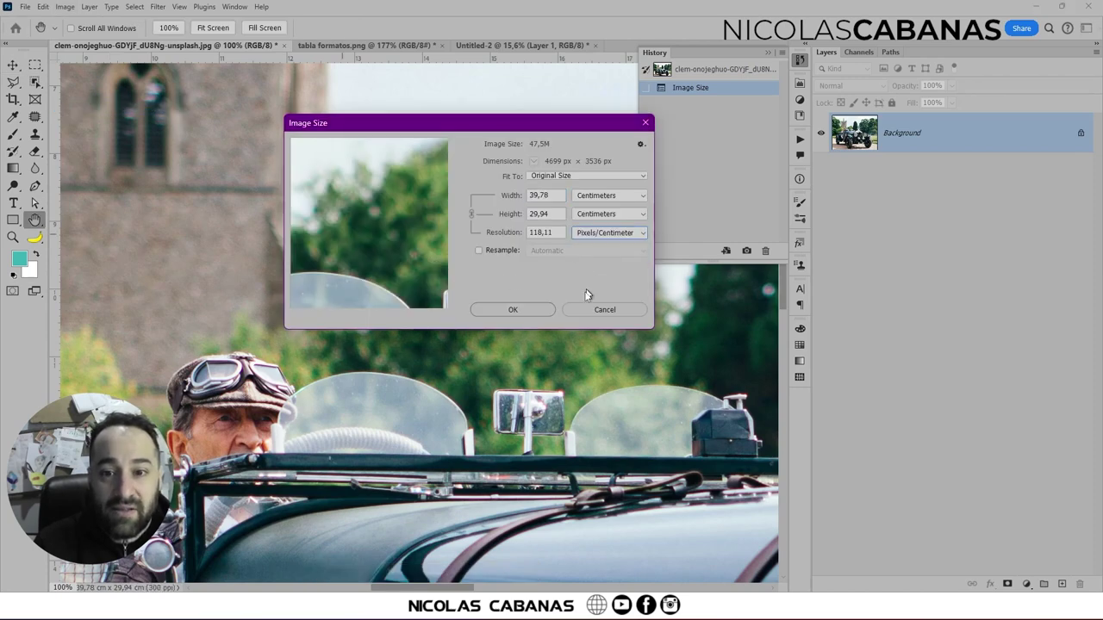
click(494, 236)
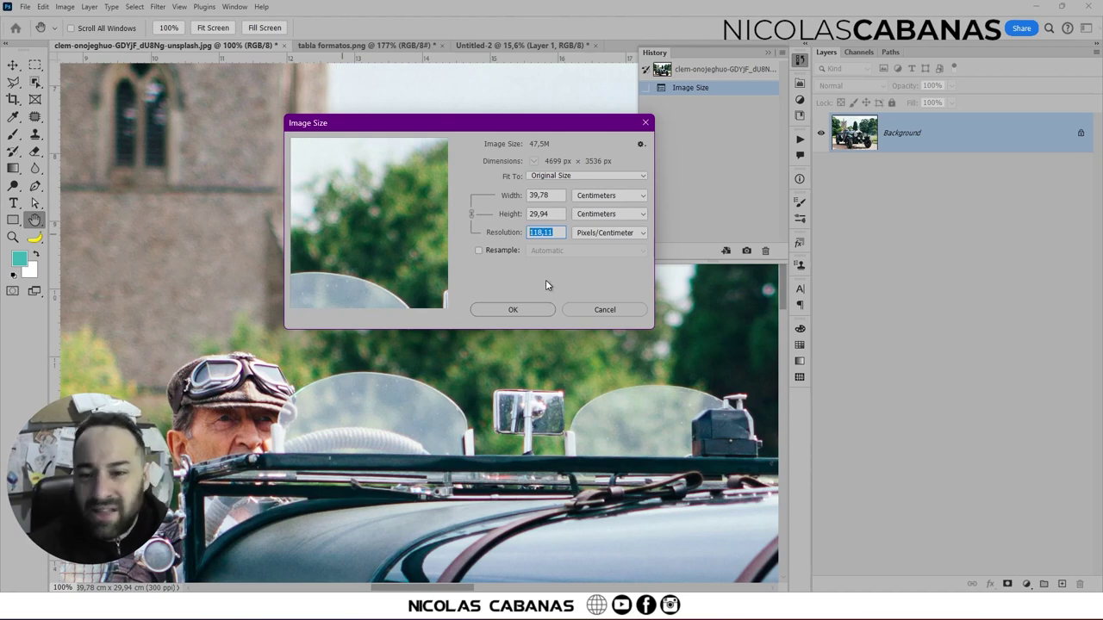
text(300)
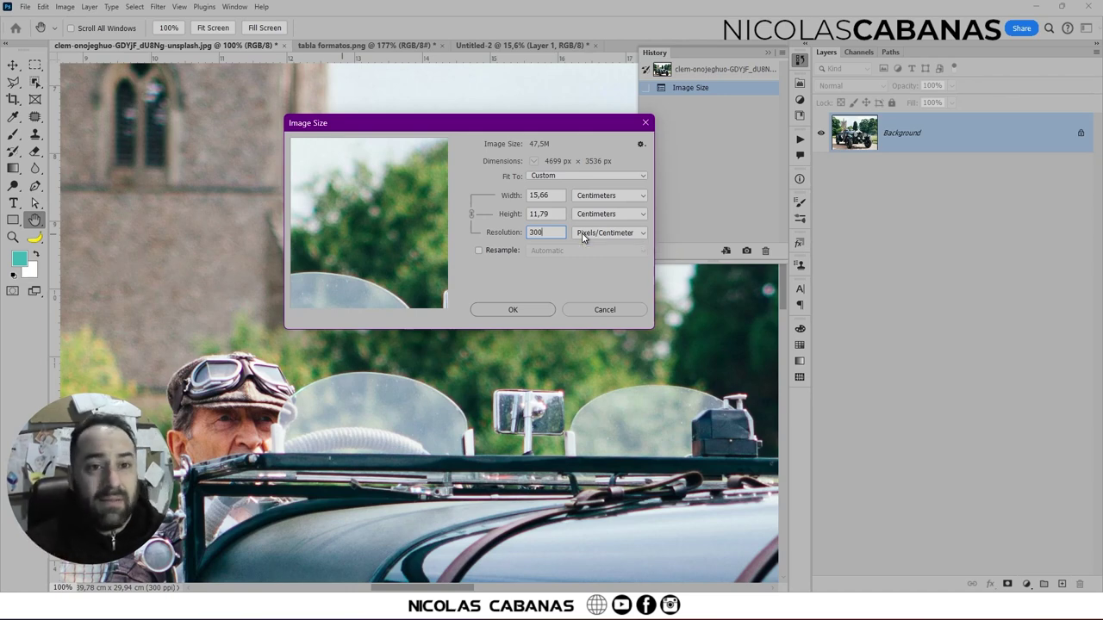
click(601, 312)
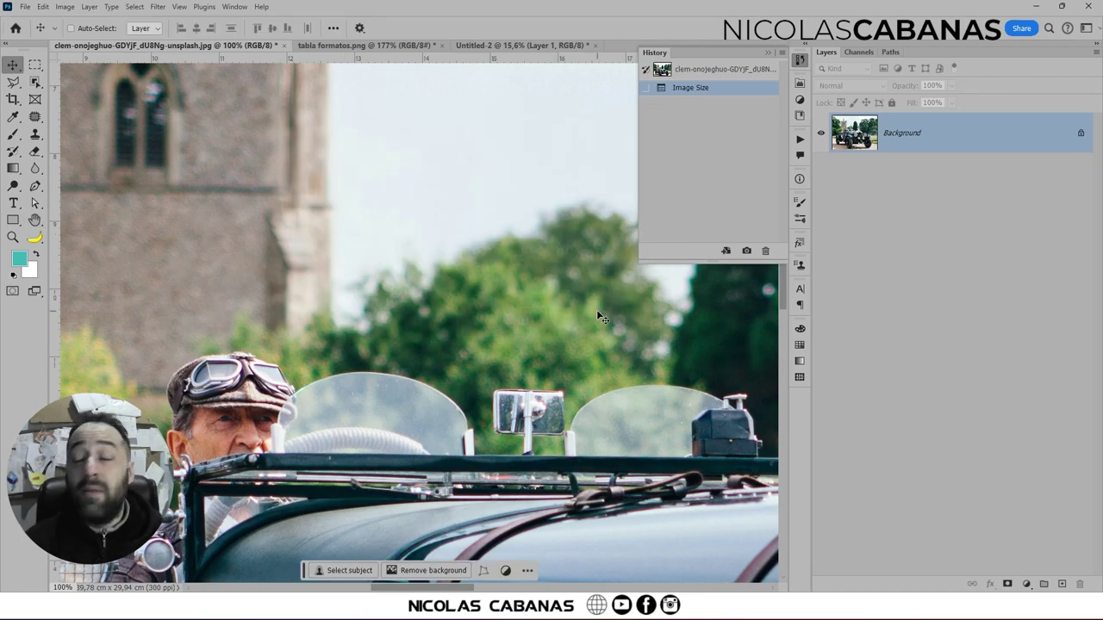